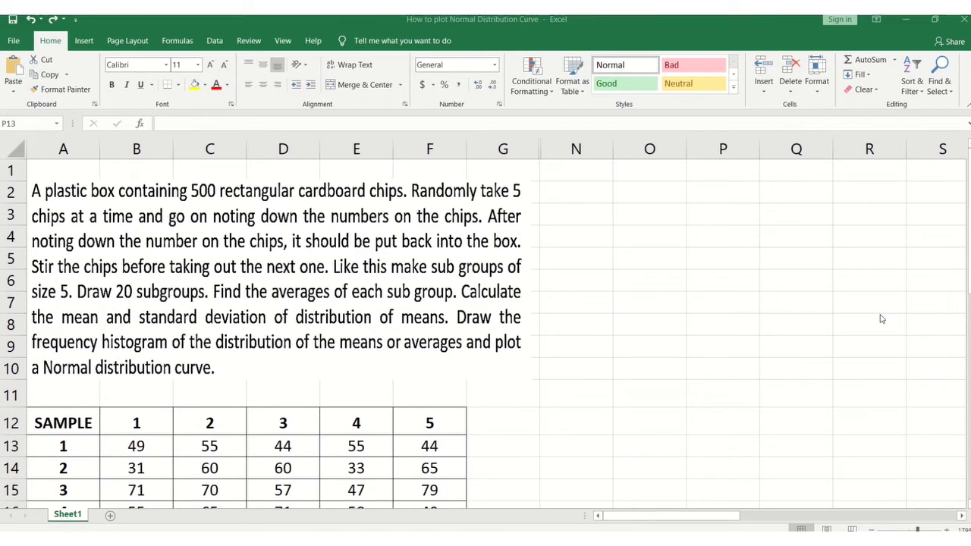
Step: Scroll through the 20-sample table, then select columns G through N around the hidden columns
{"action": "left_click_drag", "start_coordinate": [969, 273], "coordinate": [968, 287]}
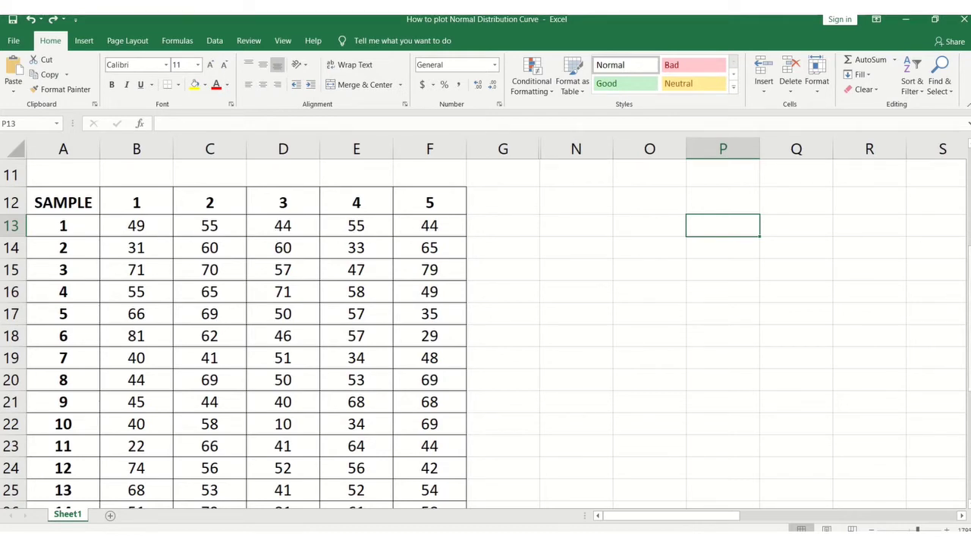
{"action": "left_click_drag", "start_coordinate": [968, 277], "coordinate": [968, 167]}
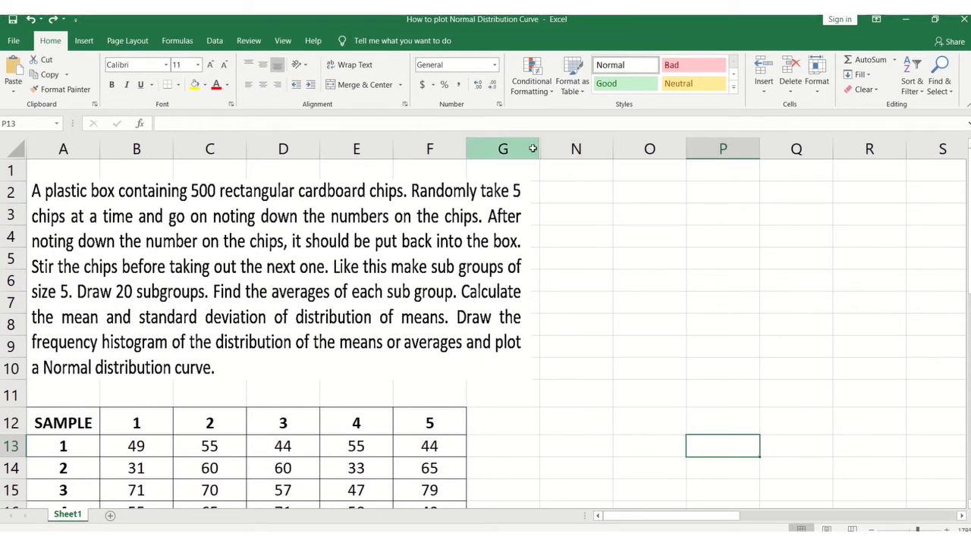
{"action": "left_click_drag", "start_coordinate": [533, 148], "coordinate": [575, 149]}
Step: Unhide the hidden Mean, CI, BINS and FREQUENCY columns between G and N
{"action": "right_click", "coordinate": [577, 150]}
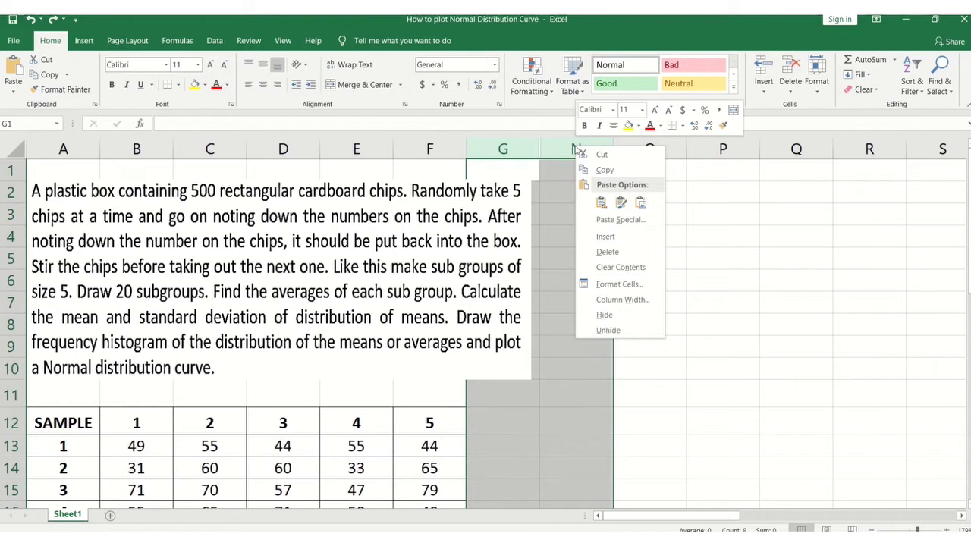
{"action": "left_click", "coordinate": [600, 331]}
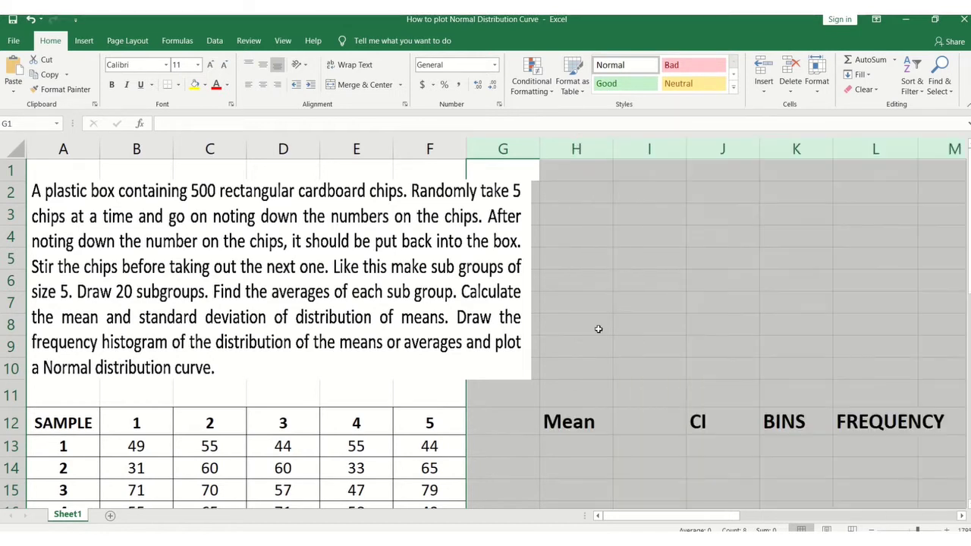
{"action": "left_click", "coordinate": [690, 348]}
Step: Enter =AVERAGE(B13:F13) in H13 and fill it down to H32
{"action": "left_click", "coordinate": [573, 440]}
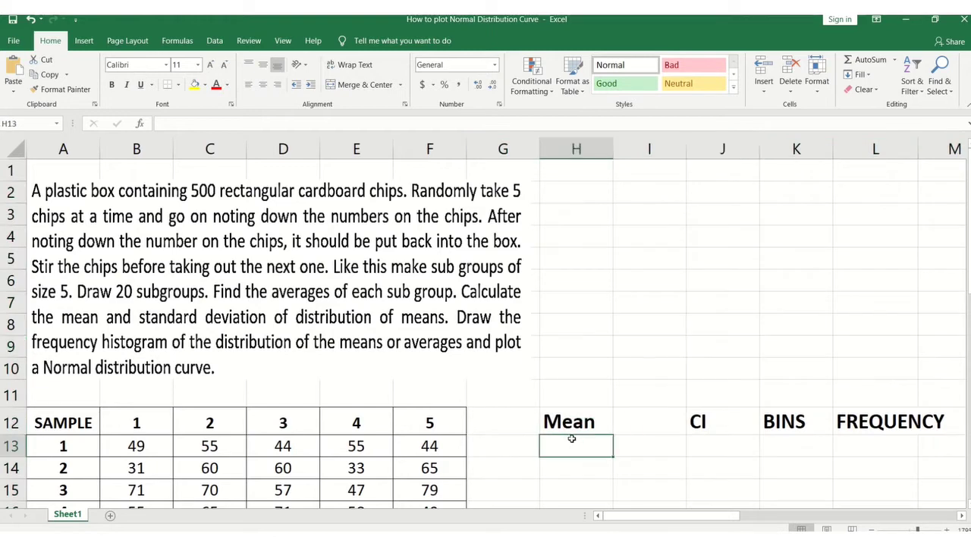
{"action": "key", "text": "Down"}
{"action": "key", "text": "Down"}
{"action": "key", "text": "Down"}
{"action": "key", "text": "Down"}
{"action": "key", "text": "Down"}
{"action": "key", "text": "Down"}
{"action": "key", "text": "Down"}
{"action": "key", "text": "Down"}
{"action": "key", "text": "Up"}
{"action": "key", "text": "Up"}
{"action": "key", "text": "Up"}
{"action": "key", "text": "Up"}
{"action": "key", "text": "Up"}
{"action": "key", "text": "Up"}
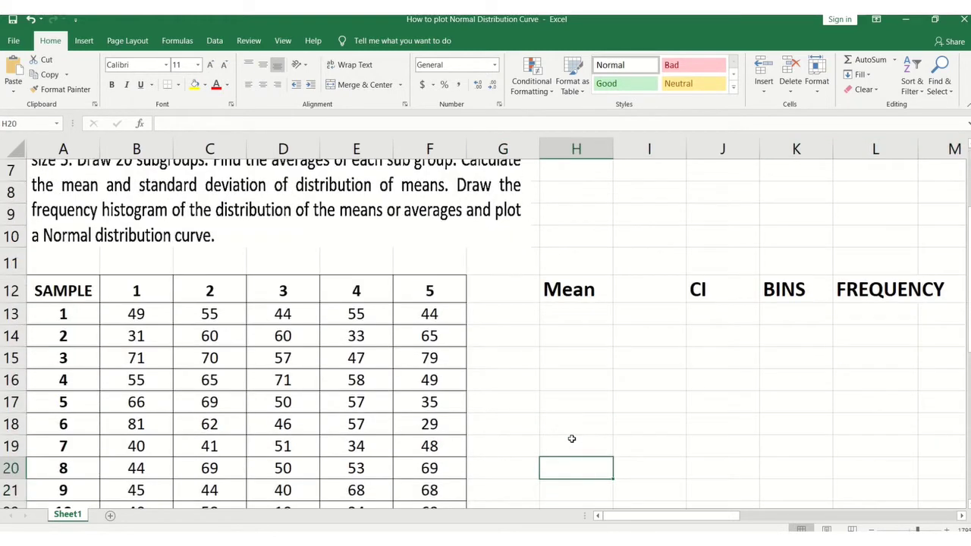
{"action": "key", "text": "Up"}
{"action": "key", "text": "Up"}
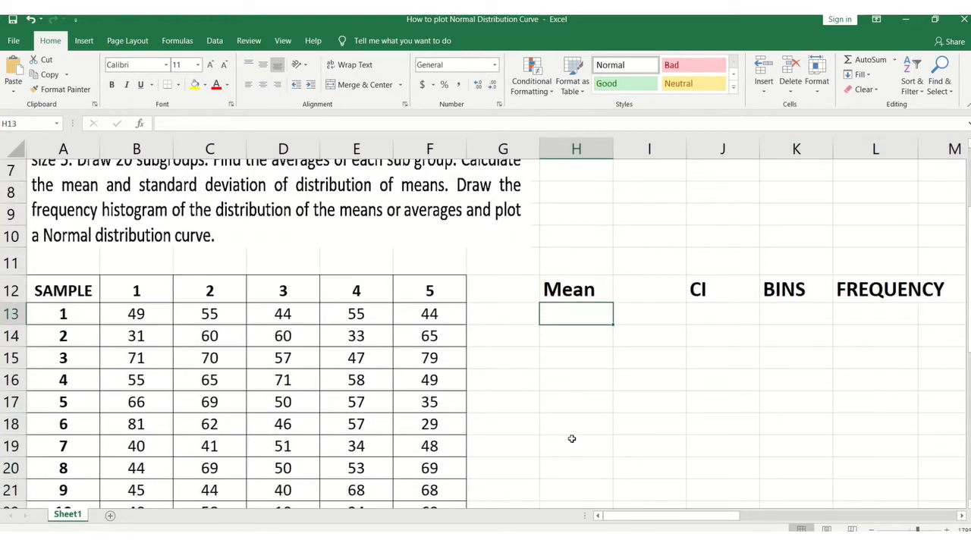
{"action": "scroll", "coordinate": [588, 338], "scroll_direction": "up", "scroll_amount": 1}
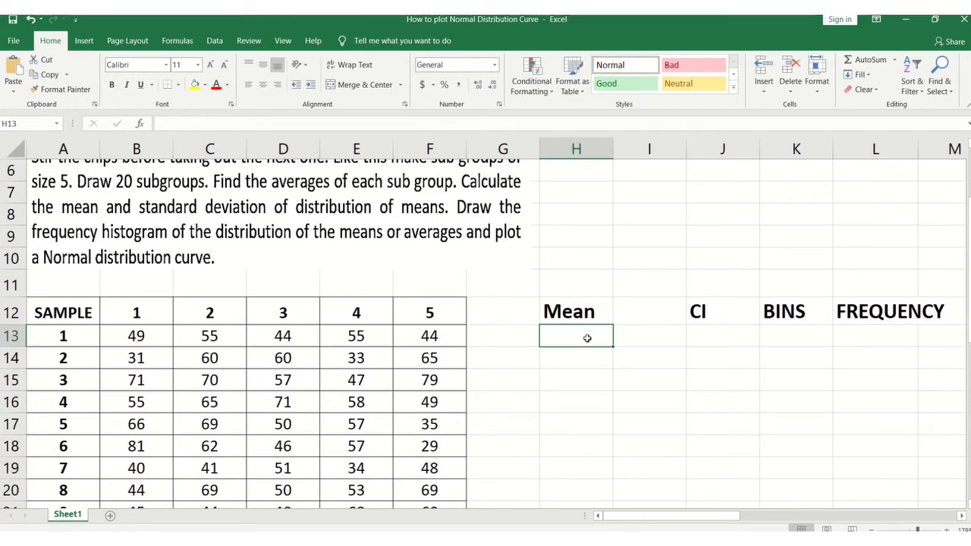
{"action": "type", "text": "="}
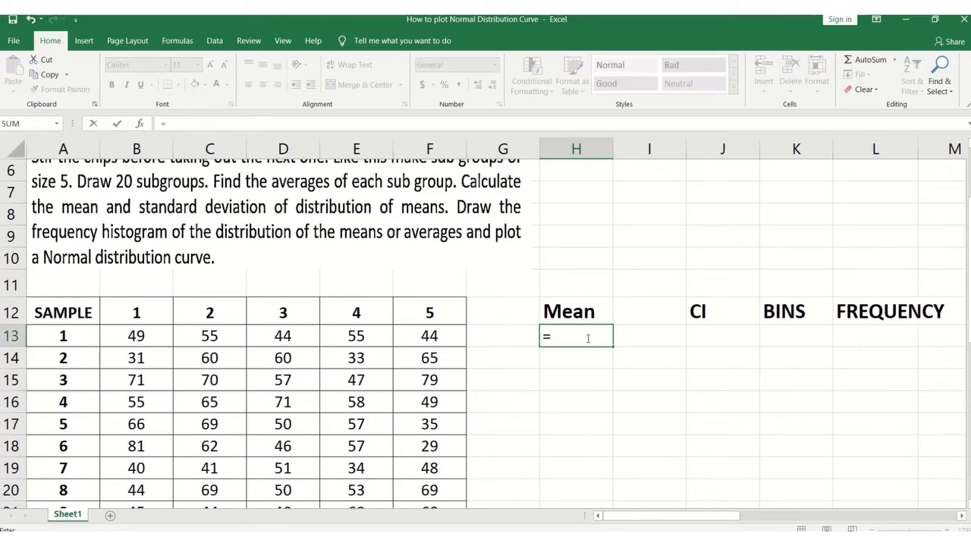
{"action": "type", "text": "AVERAG"}
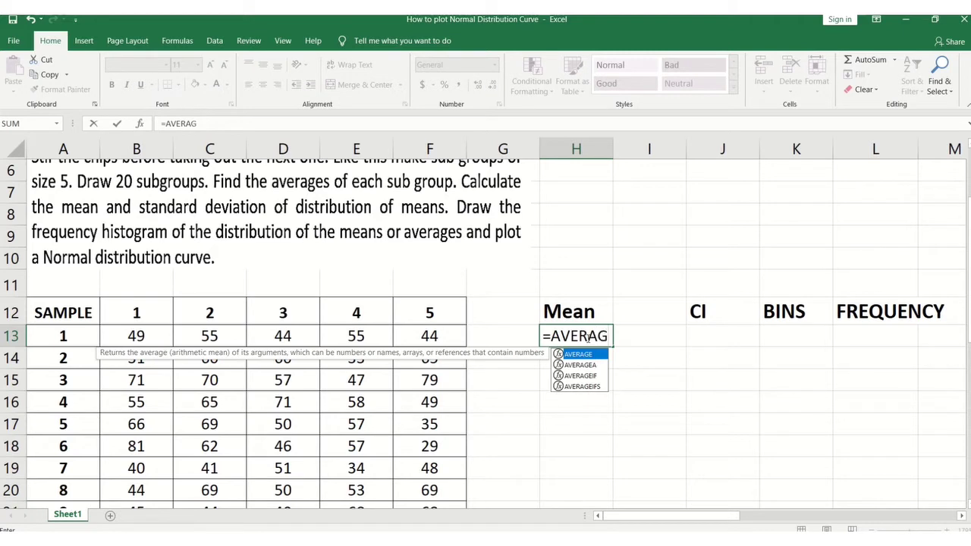
{"action": "type", "text": "E("}
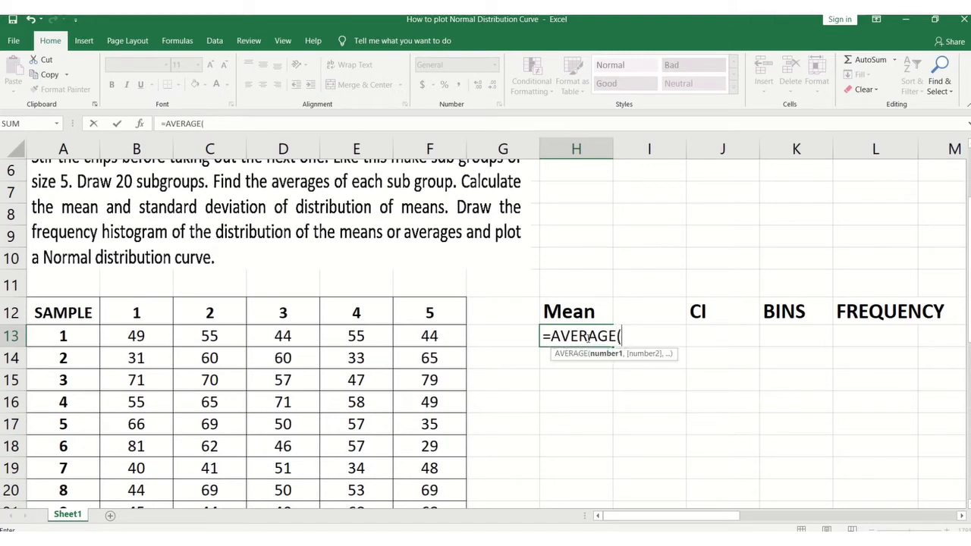
{"action": "left_click_drag", "start_coordinate": [113, 330], "coordinate": [423, 338]}
{"action": "type", "text": ")"}
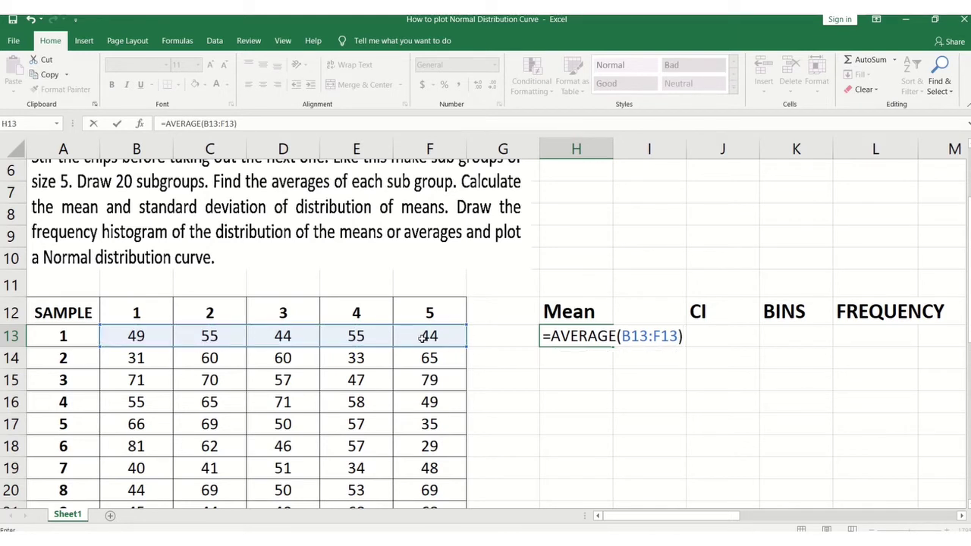
{"action": "key", "text": "Return"}
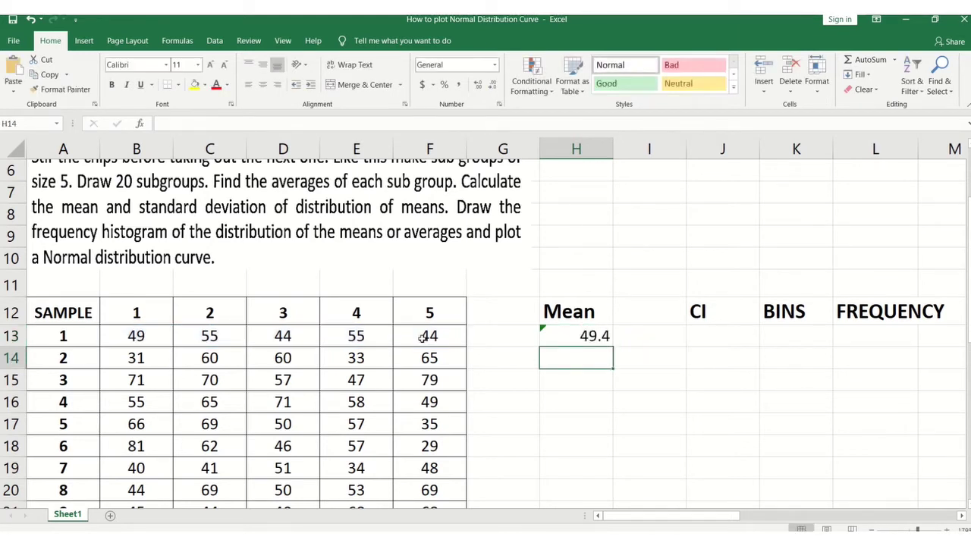
{"action": "left_click", "coordinate": [592, 337]}
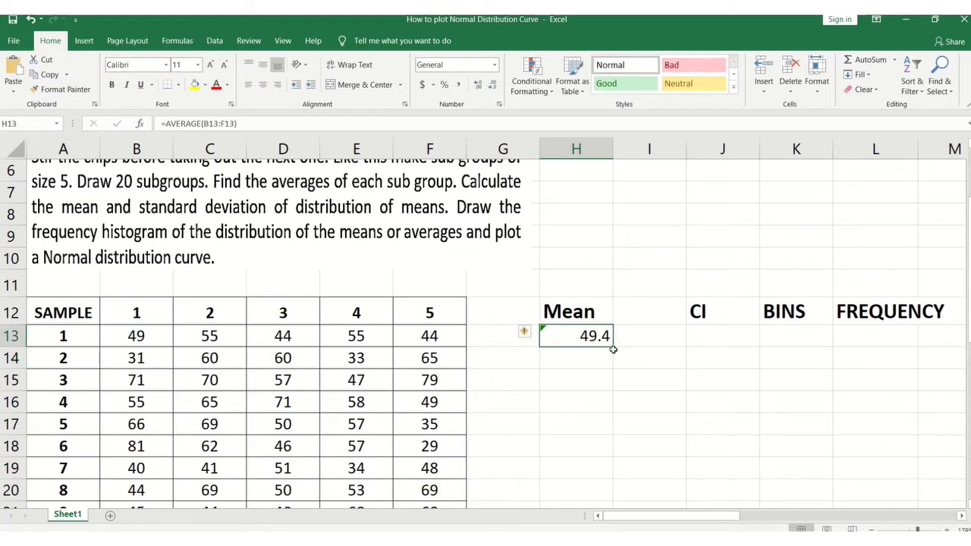
{"action": "mouse_move", "coordinate": [615, 349]}
{"action": "left_mouse_down"}
{"action": "mouse_move", "coordinate": [609, 524]}
{"action": "mouse_move", "coordinate": [599, 357]}
{"action": "left_mouse_up"}
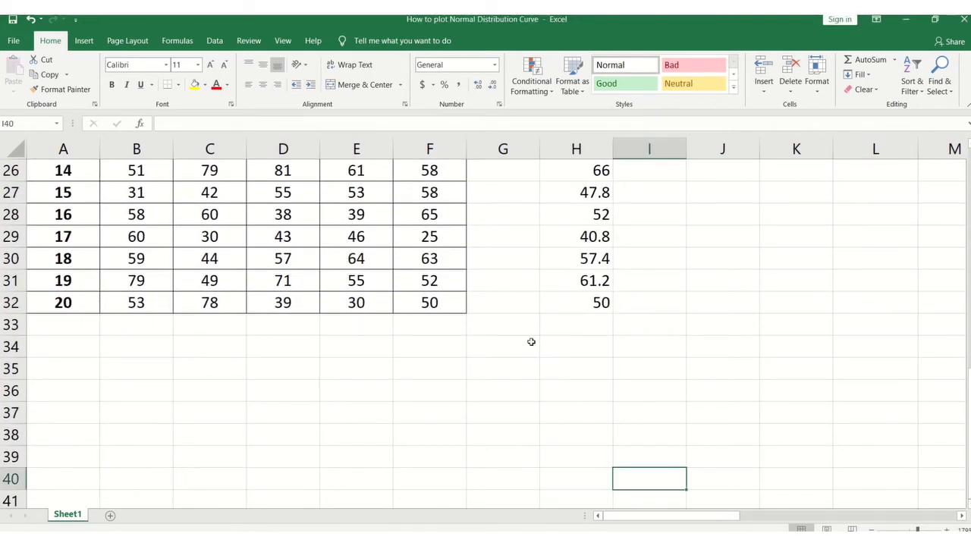
Step: Add the labels 'Max' in G34 and 'Min' in G35
{"action": "left_click", "coordinate": [500, 343]}
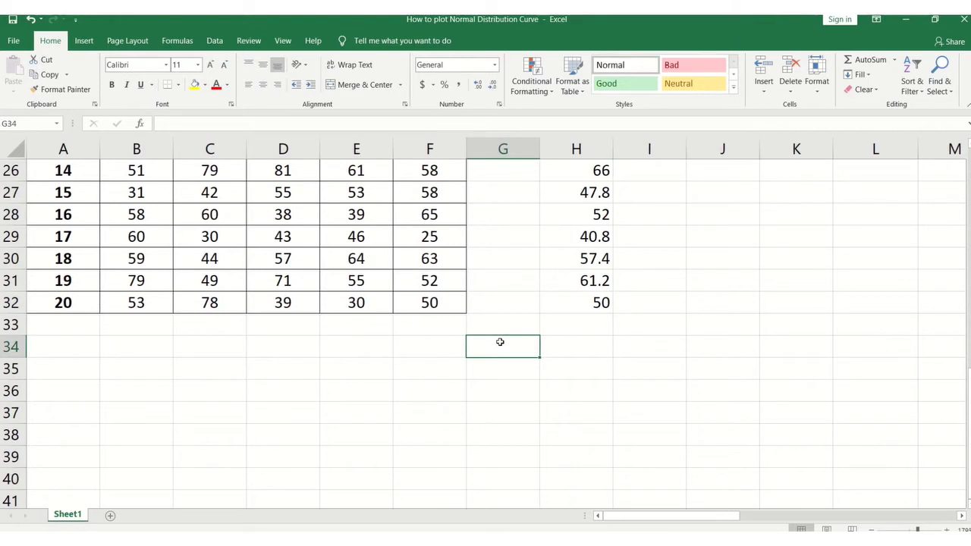
{"action": "type", "text": "Ma"}
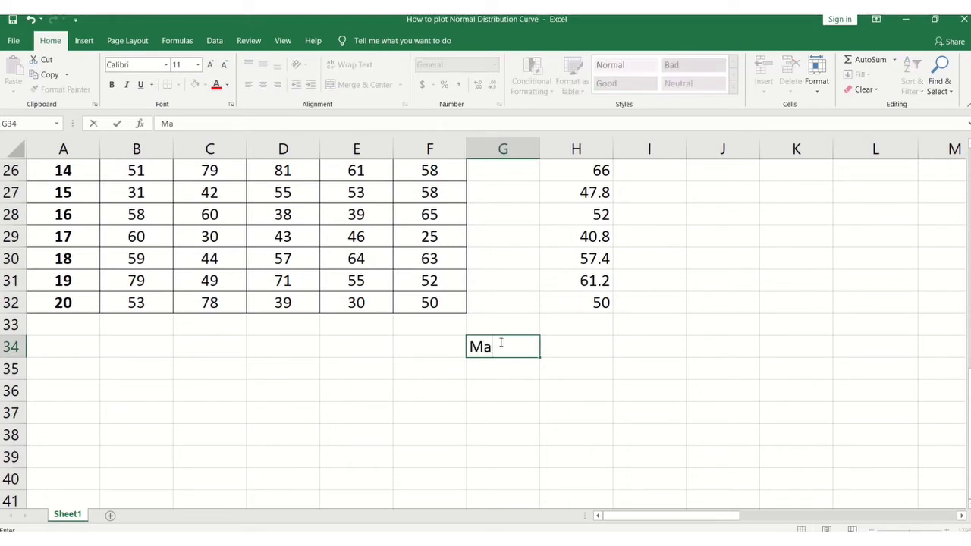
{"action": "type", "text": "x"}
{"action": "left_click", "coordinate": [501, 369]}
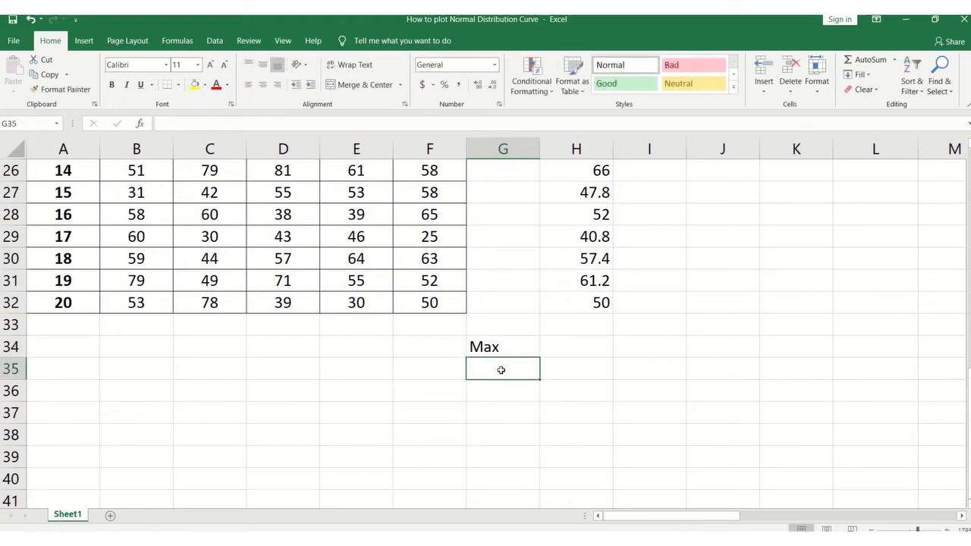
{"action": "type", "text": "M"}
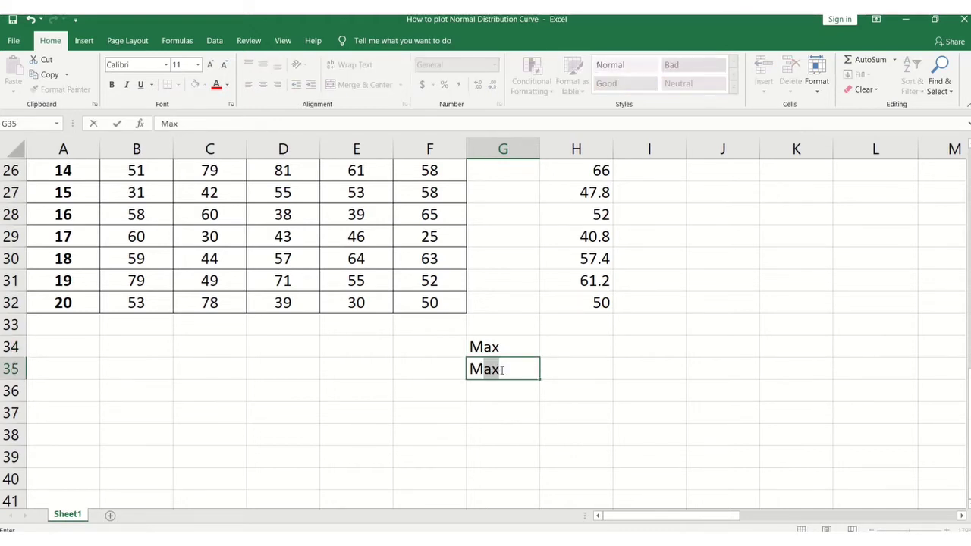
{"action": "type", "text": "IN"}
{"action": "key", "text": "BackSpace"}
{"action": "key", "text": "BackSpace"}
{"action": "type", "text": "in"}
{"action": "left_click", "coordinate": [570, 346]}
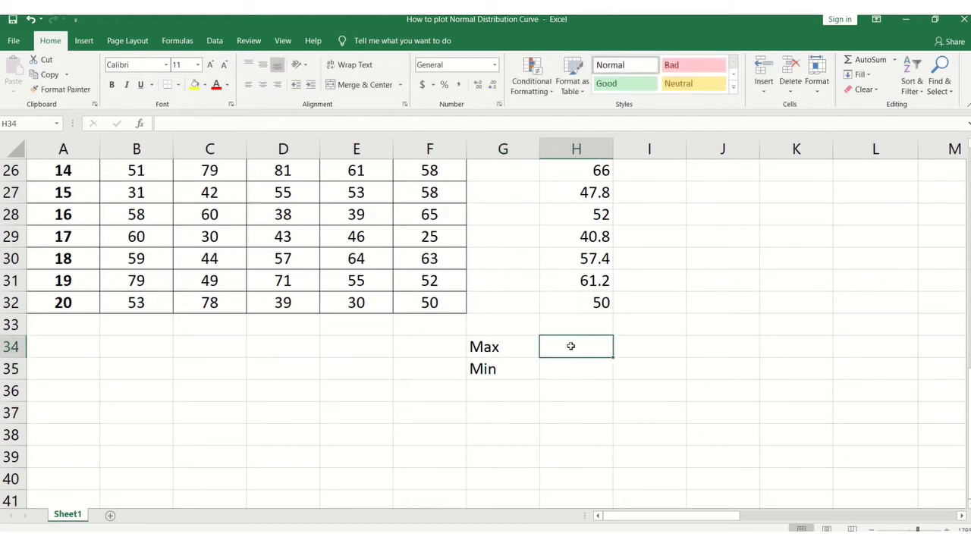
Step: Compute the largest sample mean in H34 with =MAX(H13:H32), giving 66
{"action": "type", "text": "="}
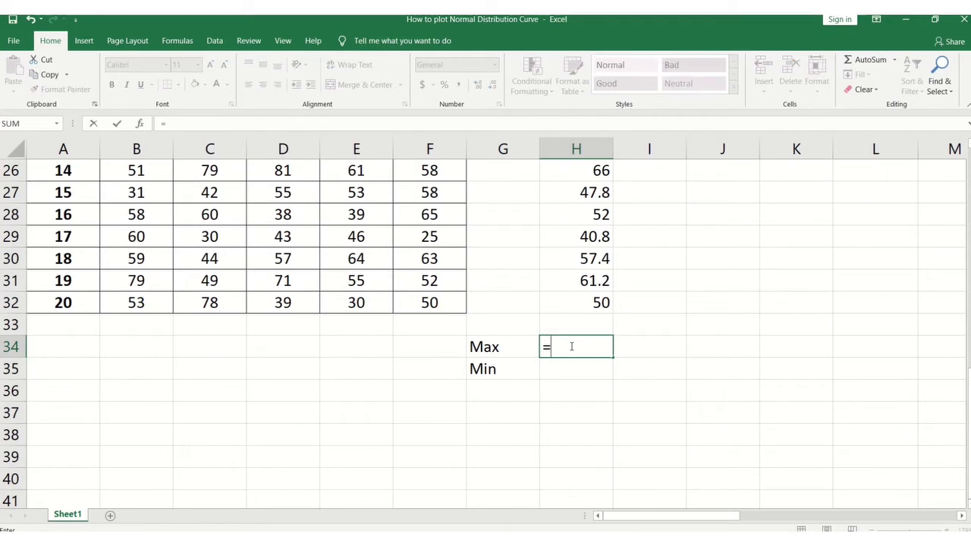
{"action": "type", "text": "MA"}
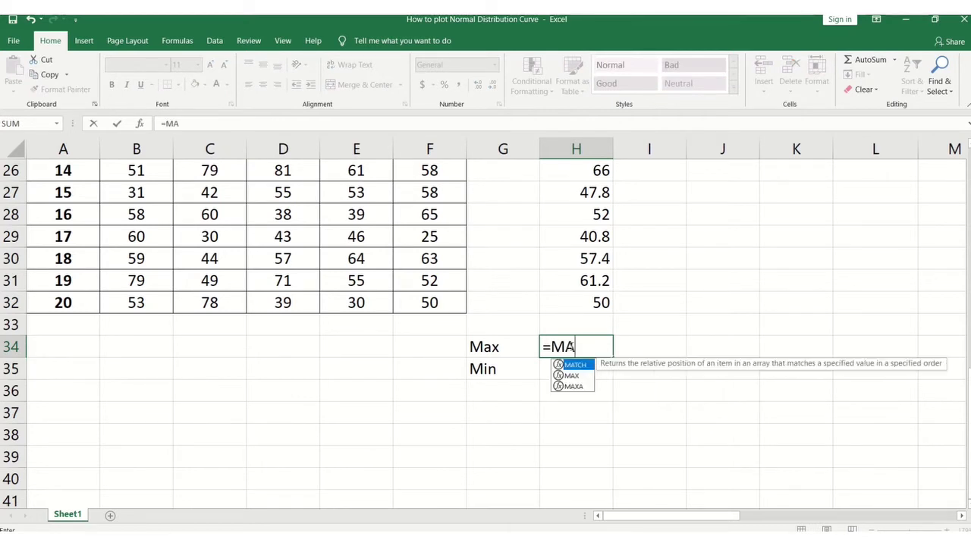
{"action": "type", "text": "X("}
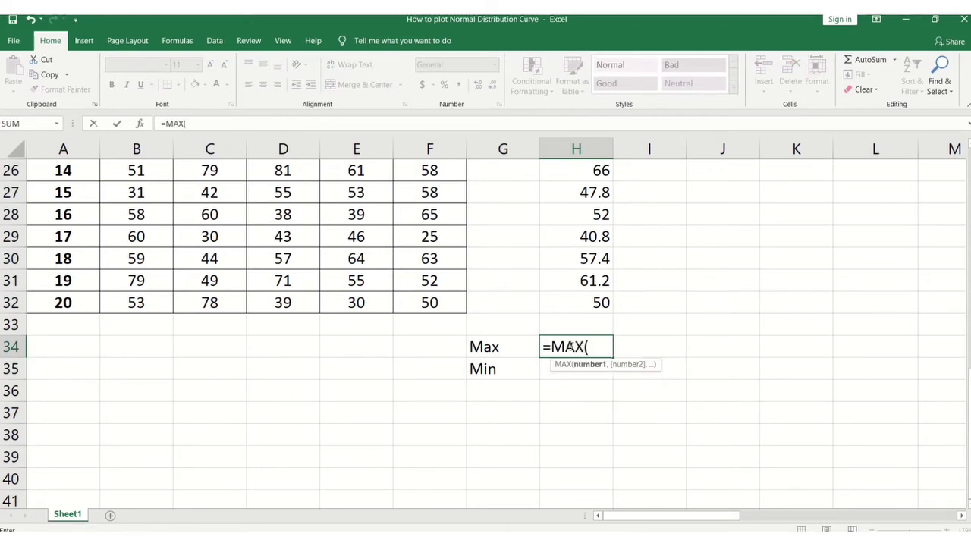
{"action": "scroll", "coordinate": [783, 301], "scroll_direction": "up", "scroll_amount": 7}
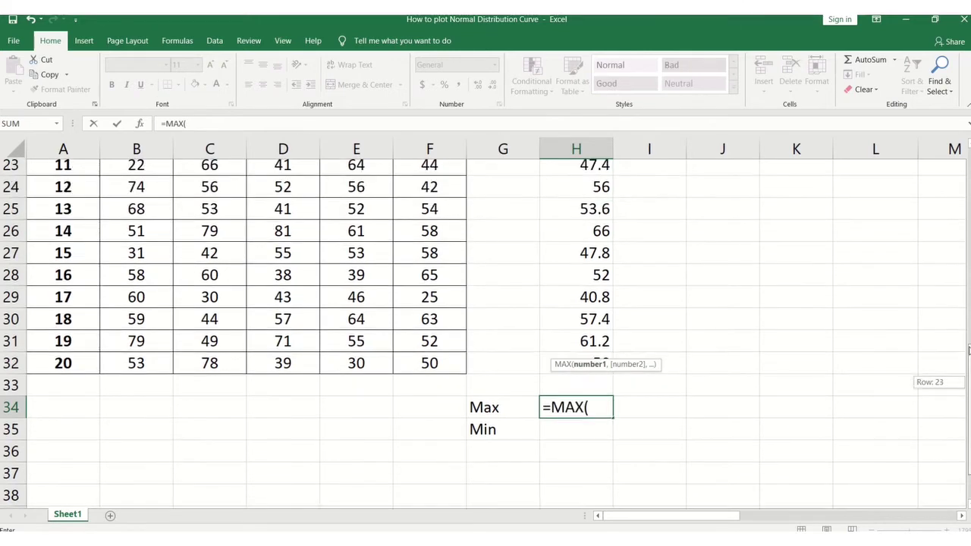
{"action": "scroll", "coordinate": [783, 301], "scroll_direction": "down", "scroll_amount": 1}
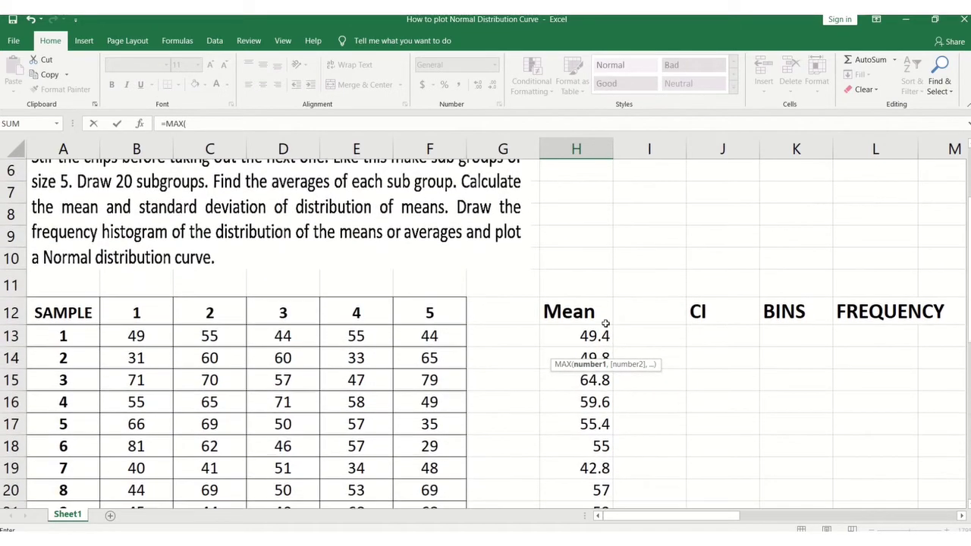
{"action": "left_click", "coordinate": [594, 336]}
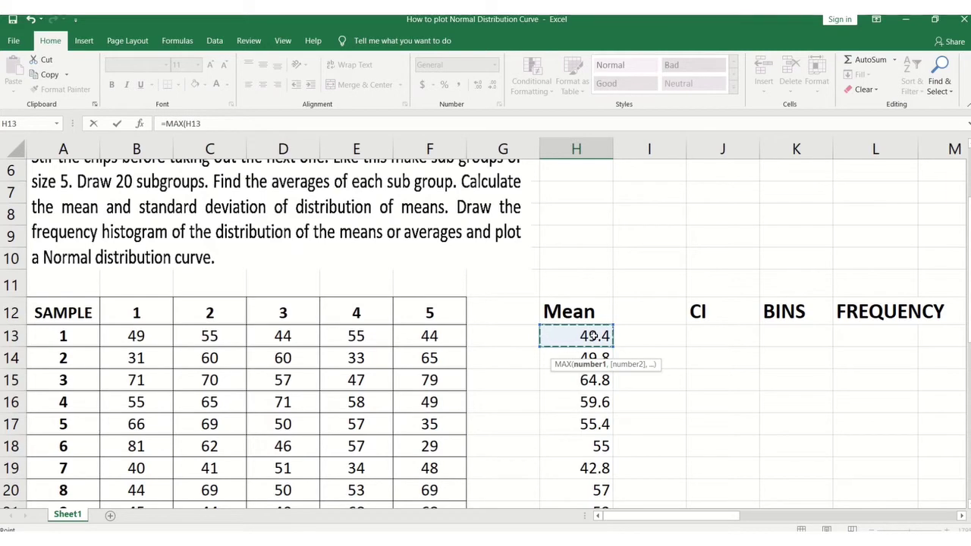
{"action": "left_click_drag", "start_coordinate": [594, 336], "coordinate": [594, 479]}
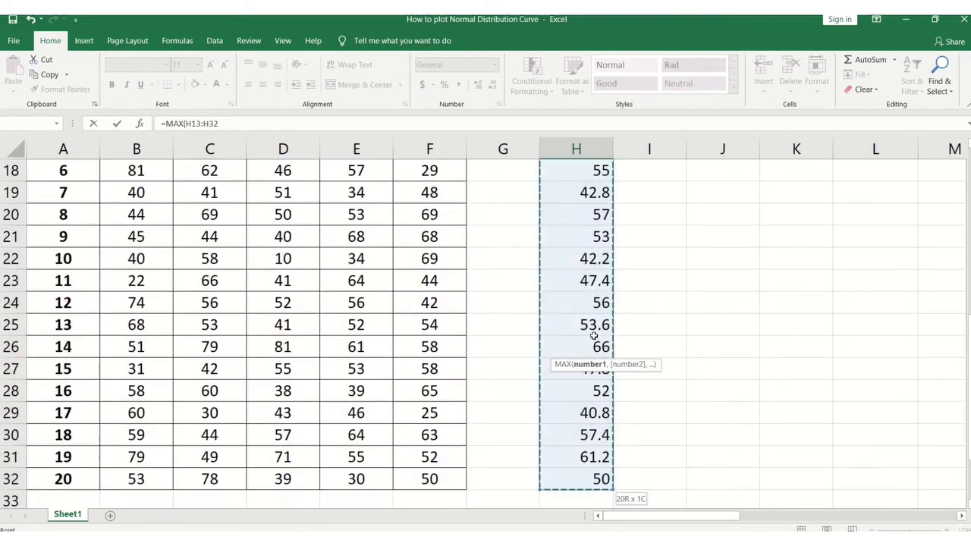
{"action": "left_click", "coordinate": [242, 127]}
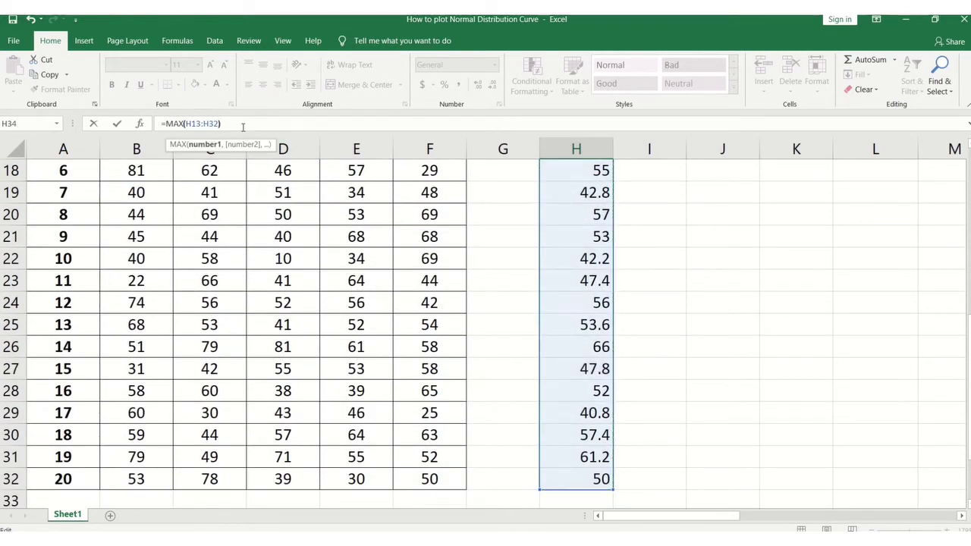
{"action": "type", "text": ")"}
{"action": "left_click", "coordinate": [117, 125]}
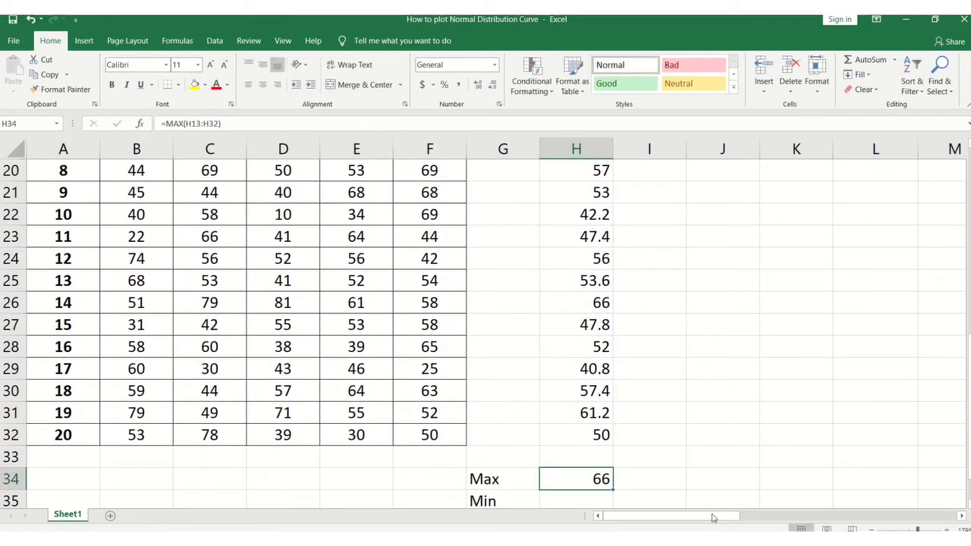
Step: Compute the smallest sample mean in H35 with =MIN(H13:H32), giving 40.8
{"action": "left_click", "coordinate": [581, 504]}
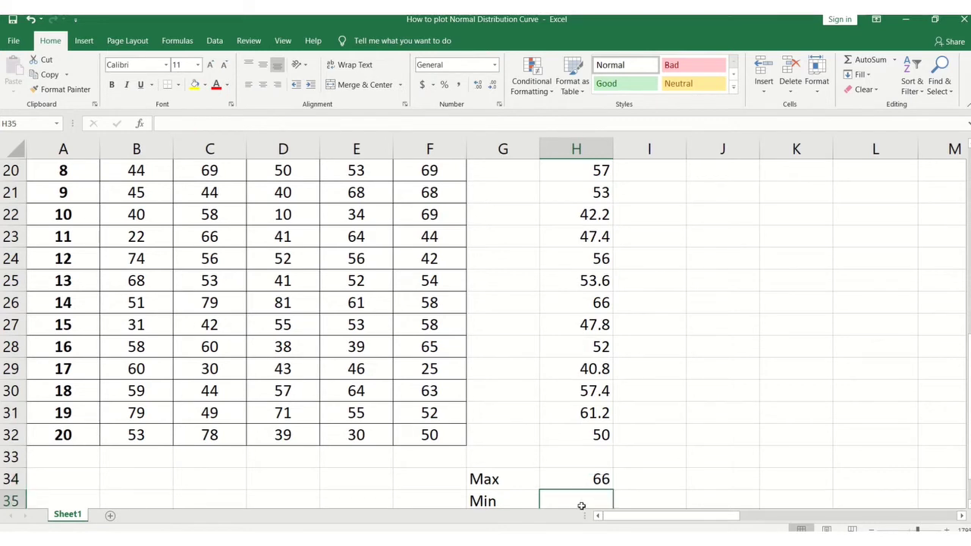
{"action": "type", "text": "="}
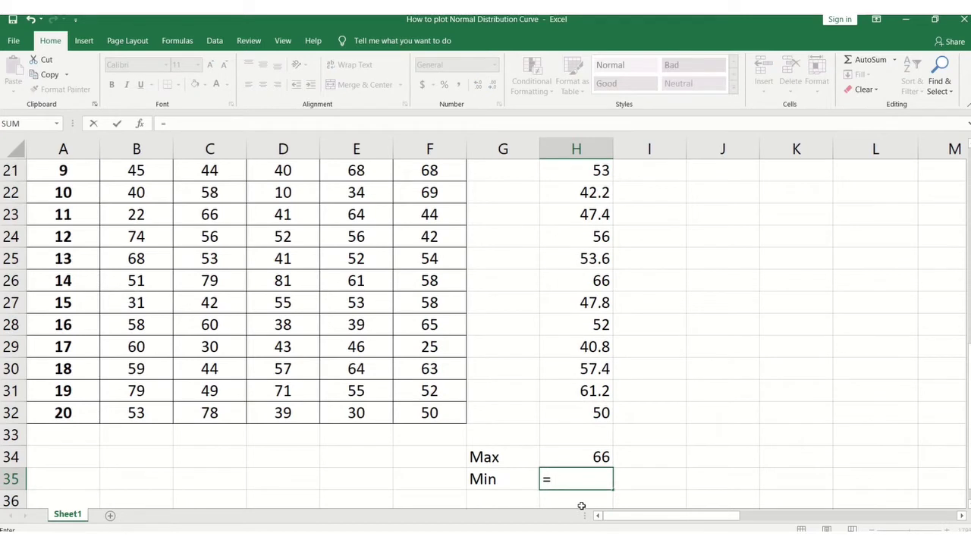
{"action": "type", "text": "MIN"}
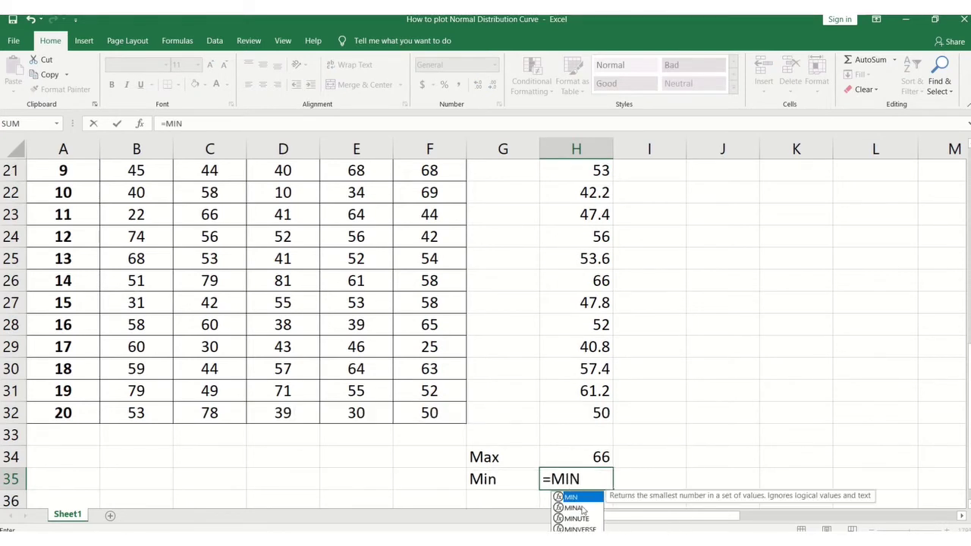
{"action": "type", "text": "("}
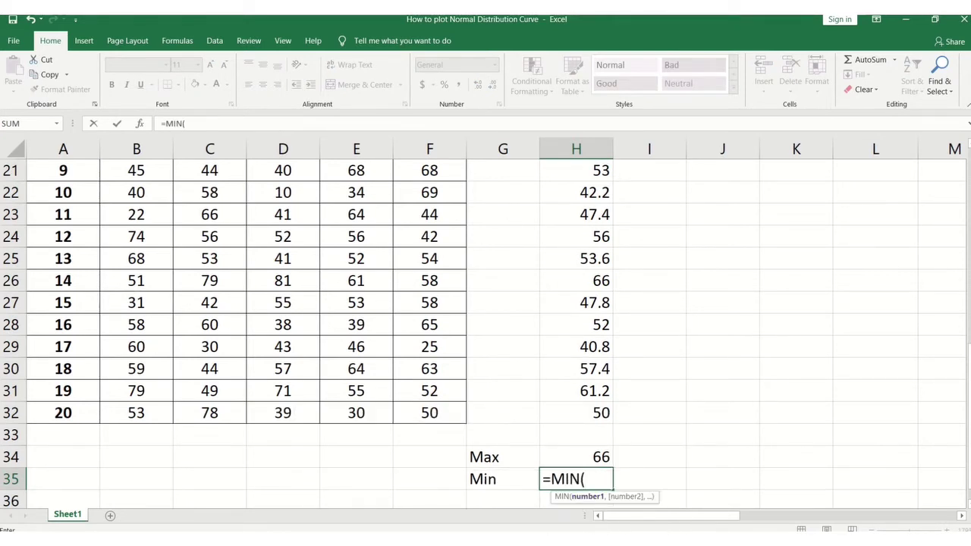
{"action": "left_click_drag", "start_coordinate": [969, 425], "coordinate": [968, 351]}
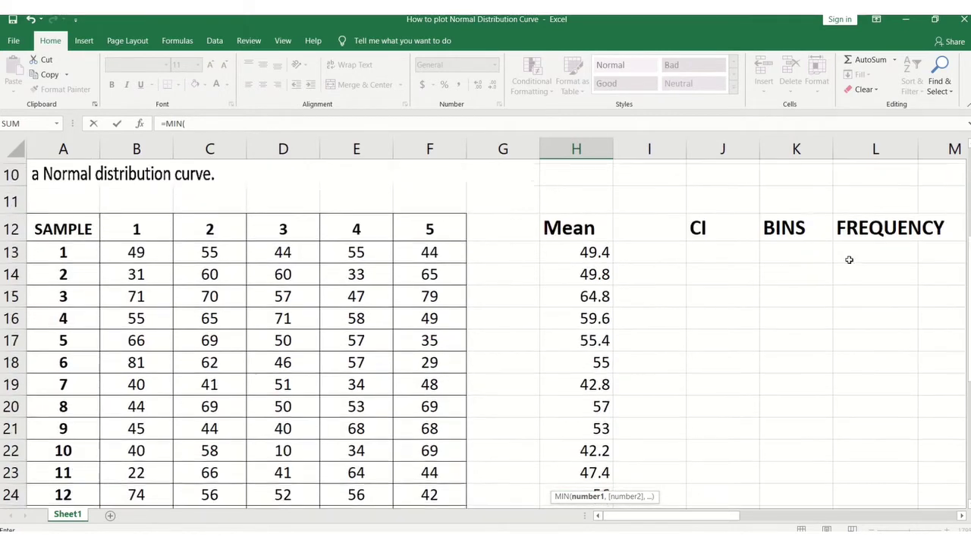
{"action": "left_click", "coordinate": [596, 252]}
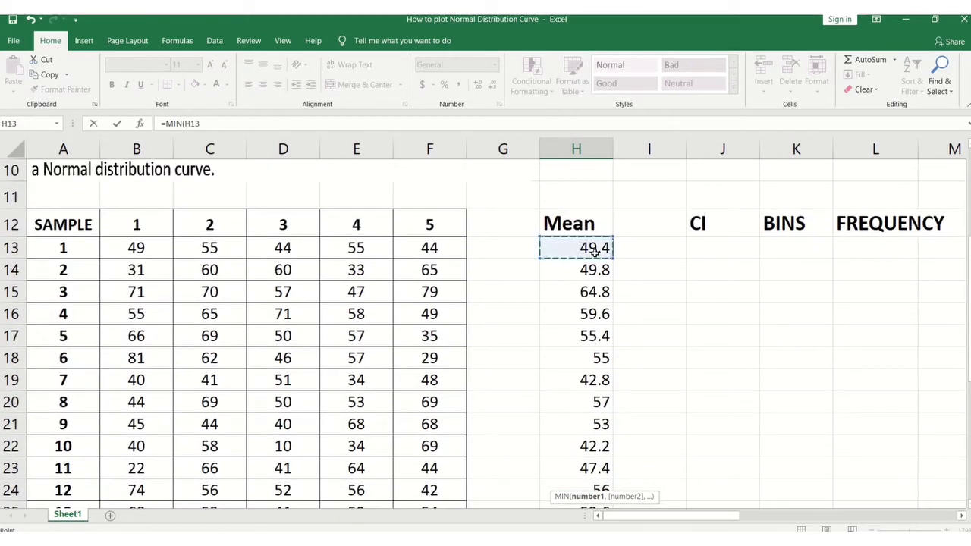
{"action": "key", "text": "ctrl+shift+Down"}
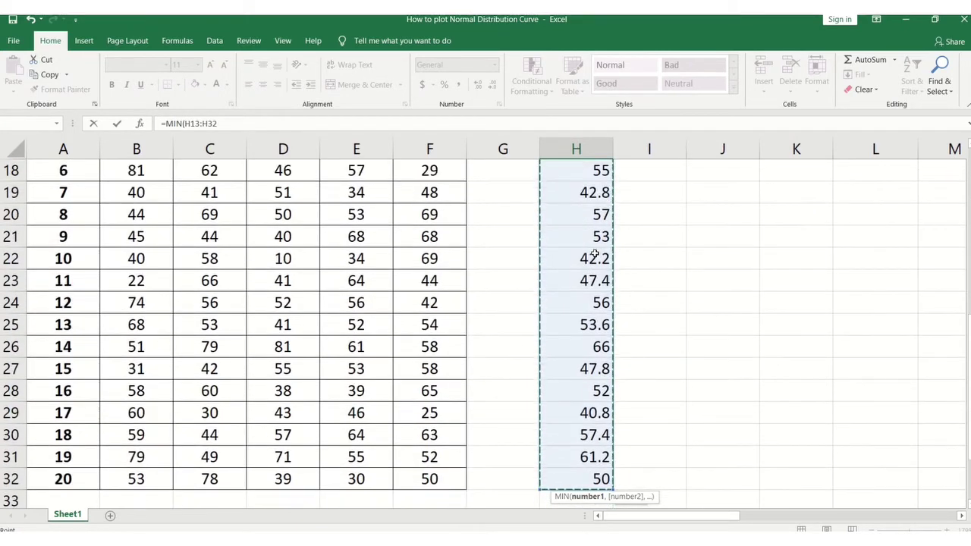
{"action": "type", "text": ")"}
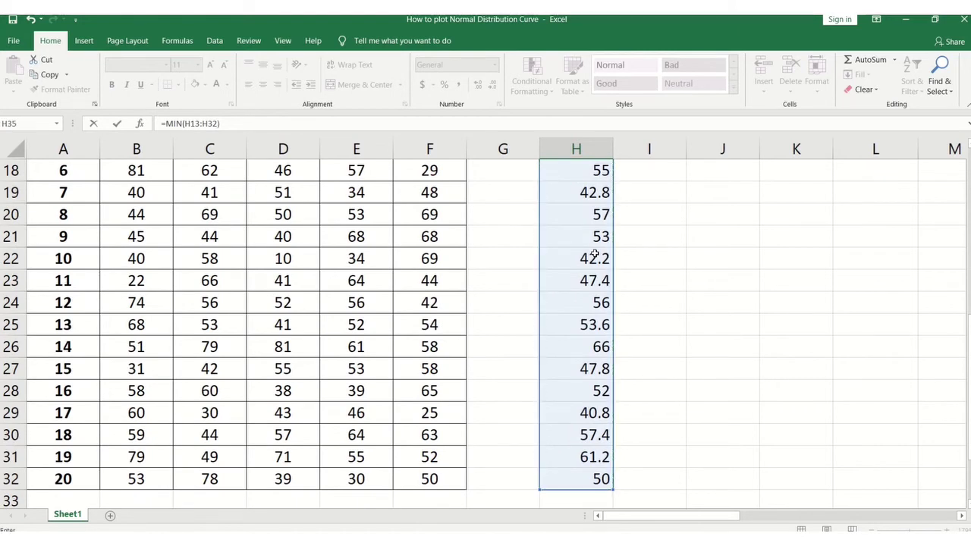
{"action": "left_click", "coordinate": [117, 123]}
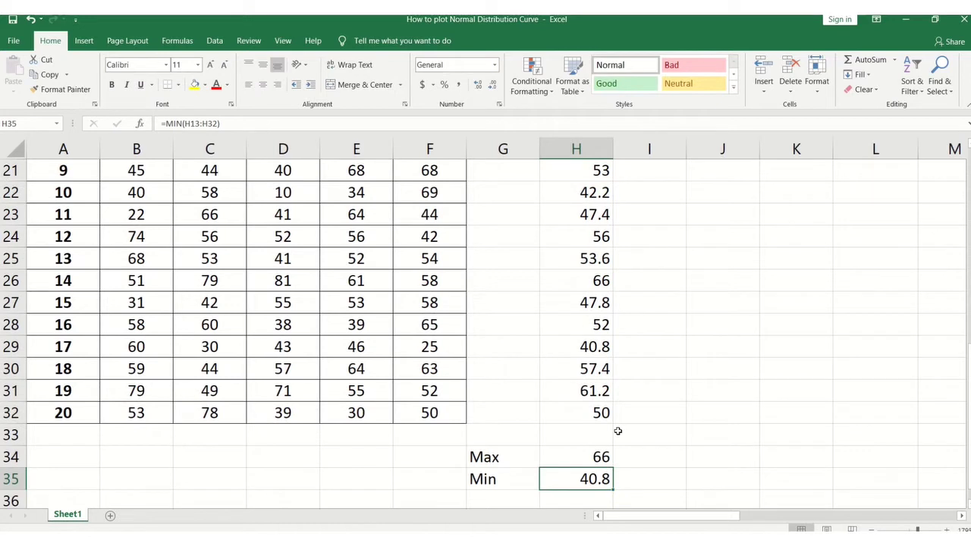
{"action": "left_click", "coordinate": [642, 450]}
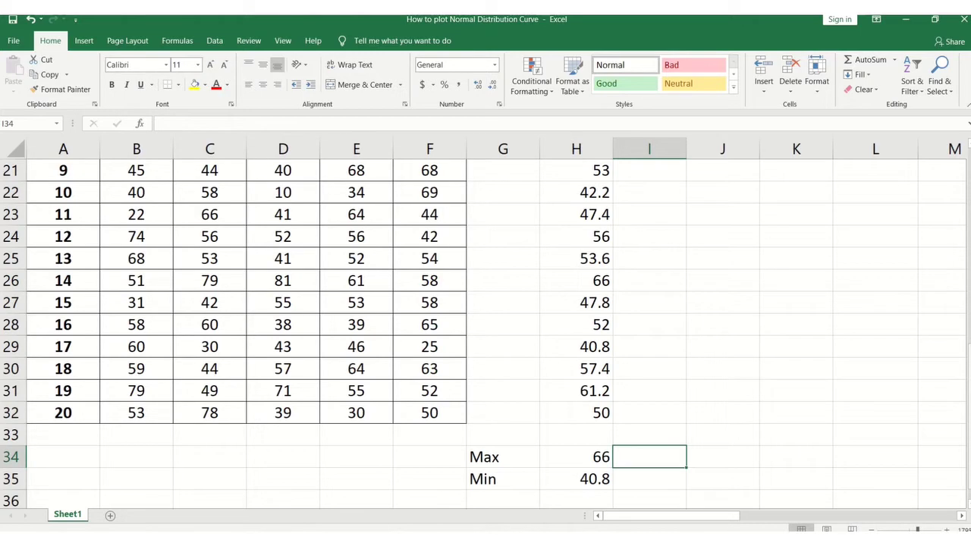
Step: Enter the class intervals 36-45 and 46-55 in J13 and J14
{"action": "left_click_drag", "start_coordinate": [967, 395], "coordinate": [968, 384]}
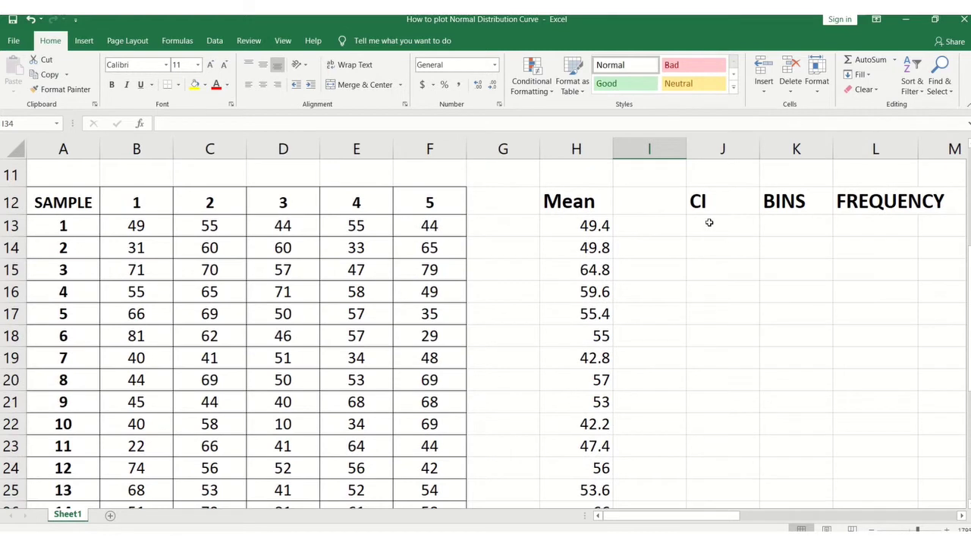
{"action": "left_click", "coordinate": [710, 222]}
{"action": "type", "text": "34"}
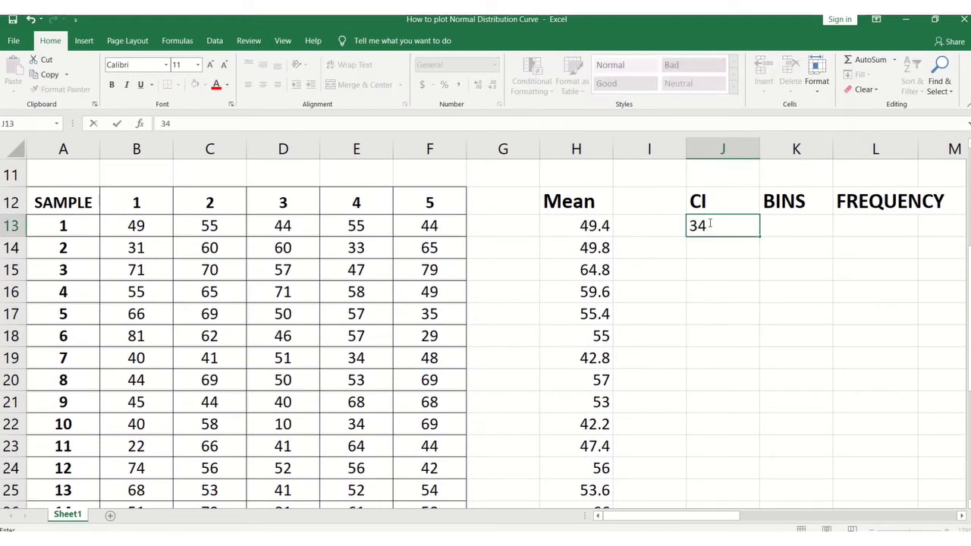
{"action": "key", "text": "BackSpace"}
{"action": "type", "text": "6-45"}
{"action": "key", "text": "Return"}
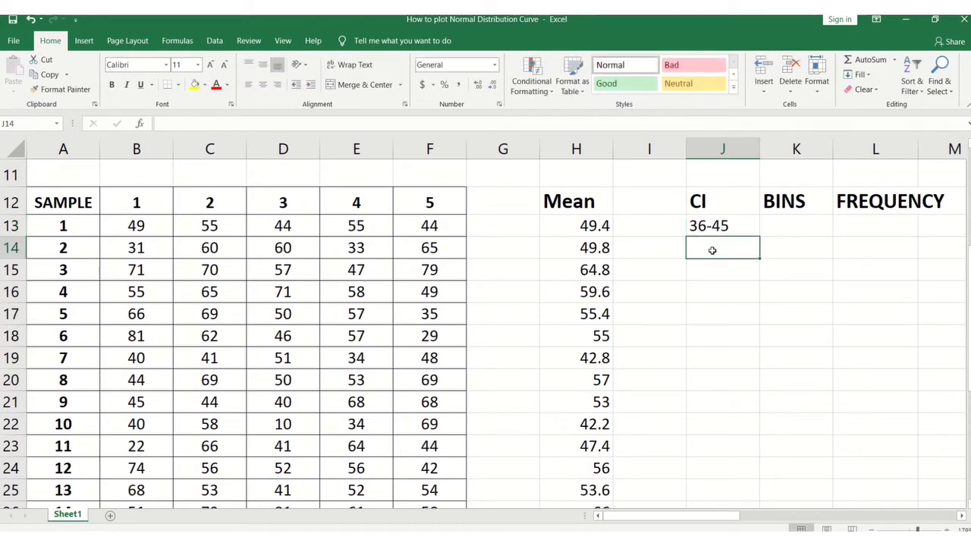
{"action": "type", "text": "46-5"}
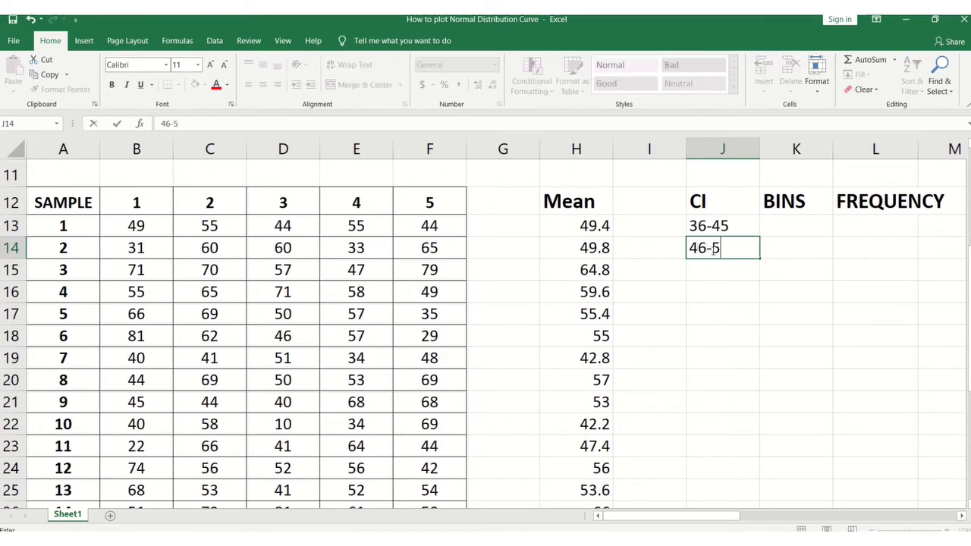
{"action": "type", "text": "5"}
{"action": "left_click", "coordinate": [699, 270]}
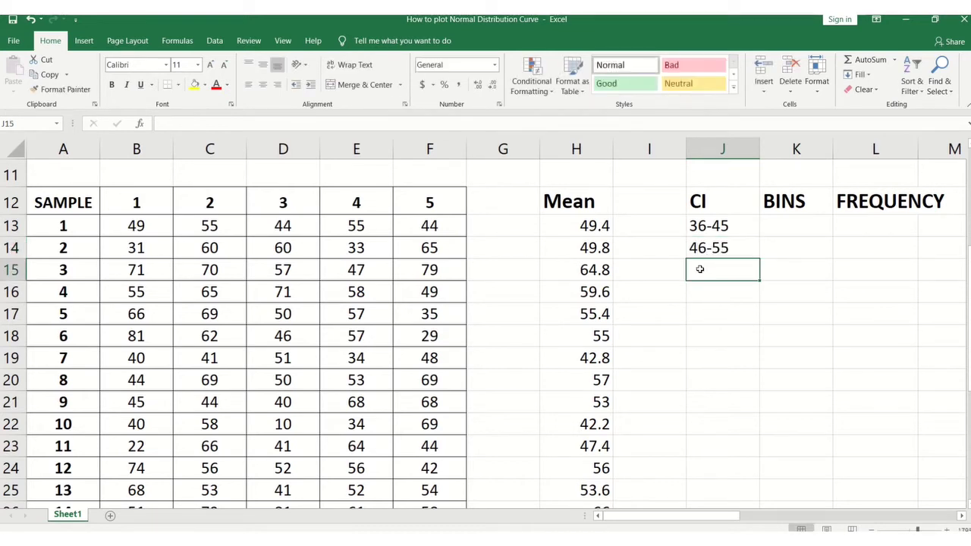
Step: Enter the class intervals 56-65 and 66-75 in J15 and J16
{"action": "type", "text": "56-65"}
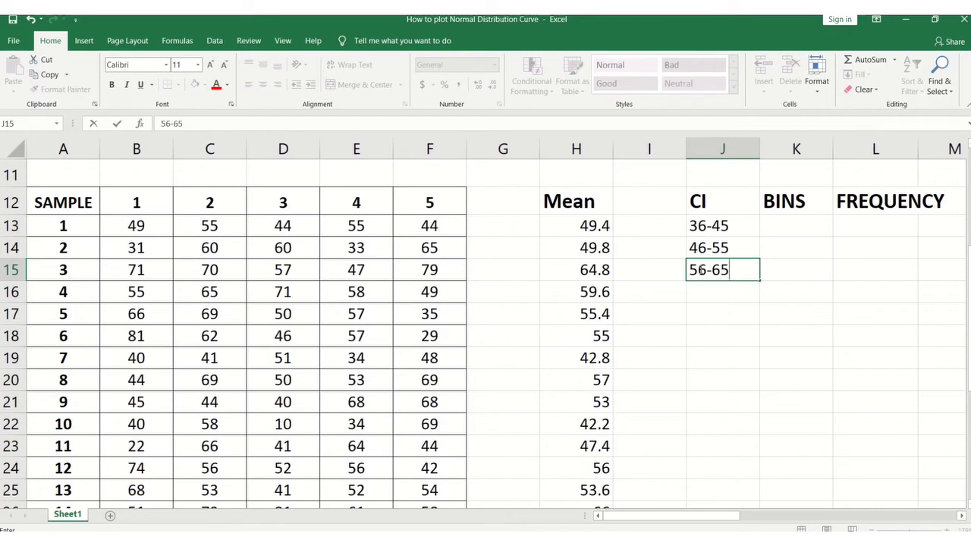
{"action": "left_click", "coordinate": [698, 288]}
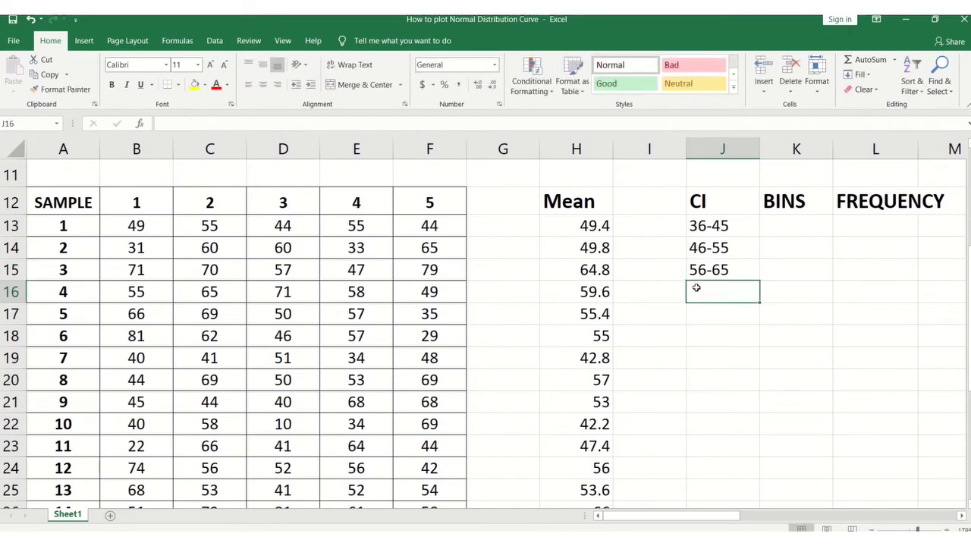
{"action": "type", "text": "66"}
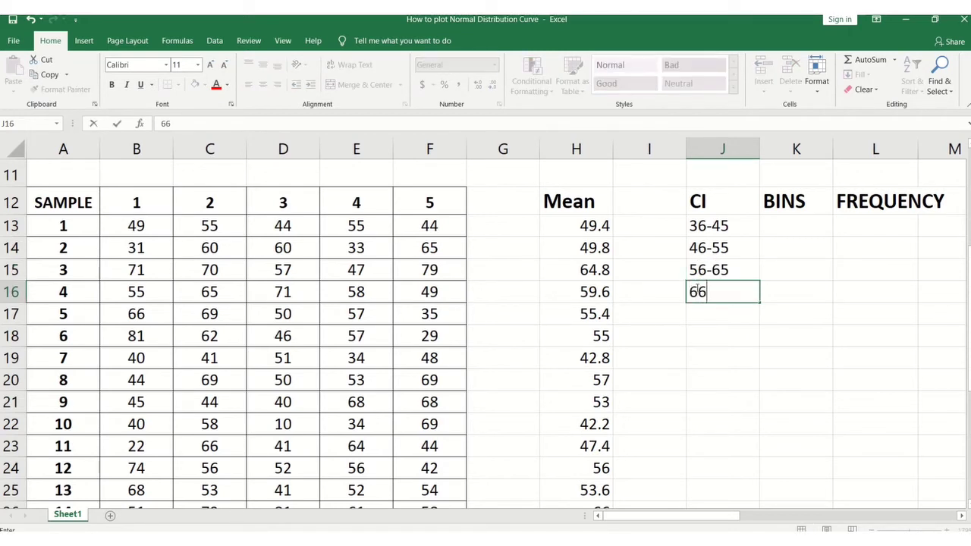
{"action": "type", "text": "-70"}
{"action": "key", "text": "BackSpace"}
{"action": "type", "text": "5"}
{"action": "left_click", "coordinate": [725, 343]}
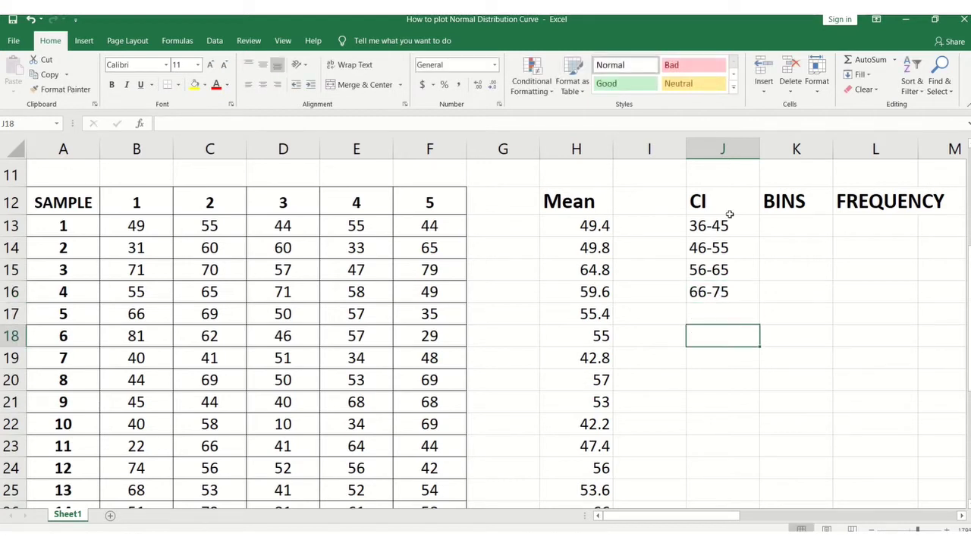
{"action": "left_click", "coordinate": [777, 227]}
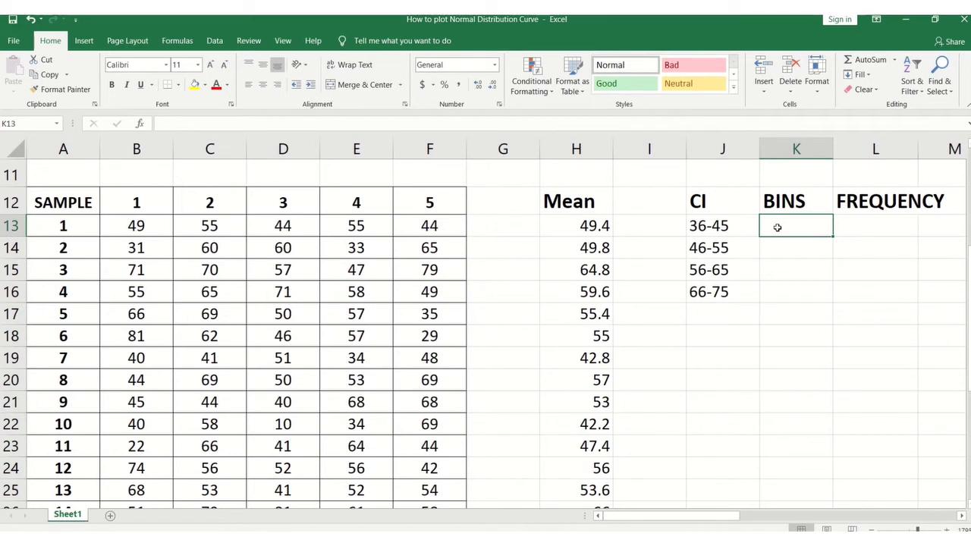
Step: Type the bin upper limits 45, 55, 65 and 75 into K13:K16
{"action": "type", "text": "45"}
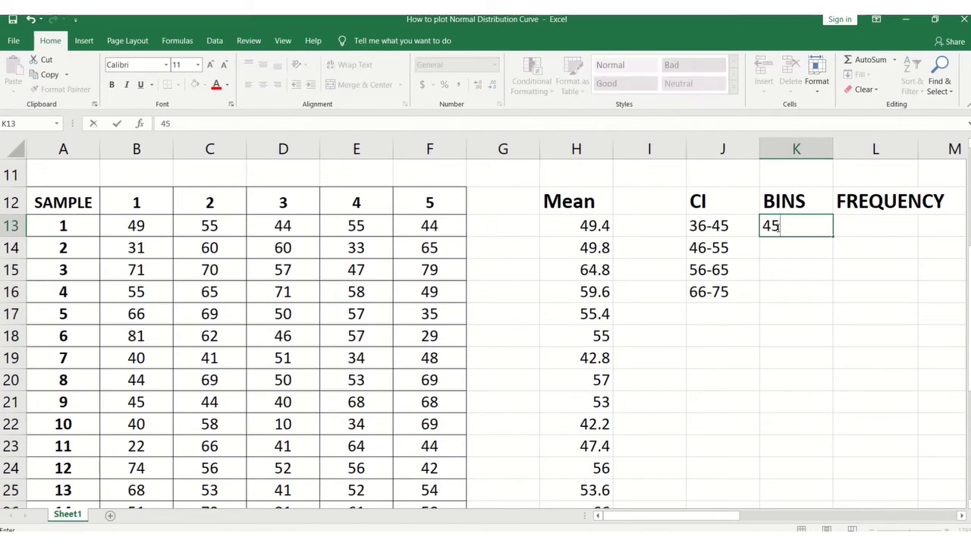
{"action": "left_click", "coordinate": [780, 245]}
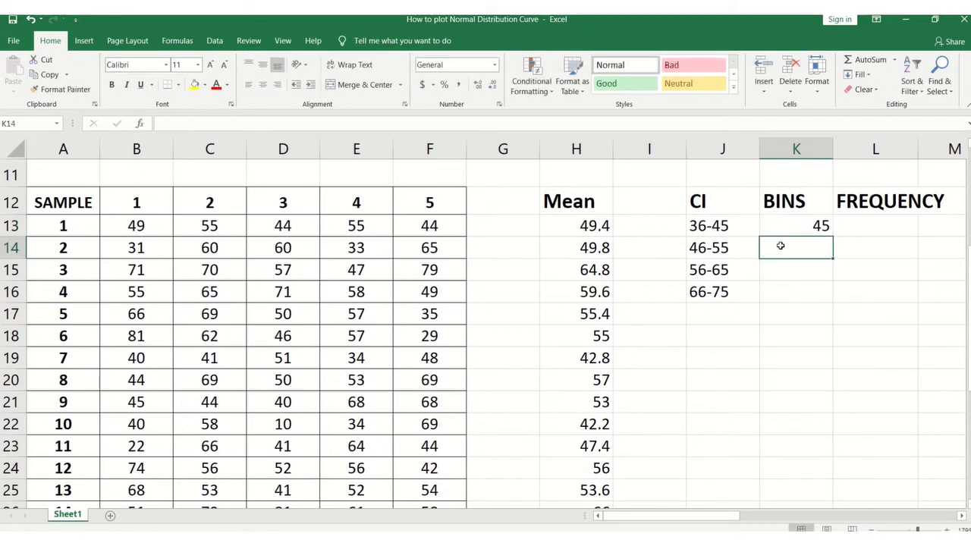
{"action": "type", "text": "55"}
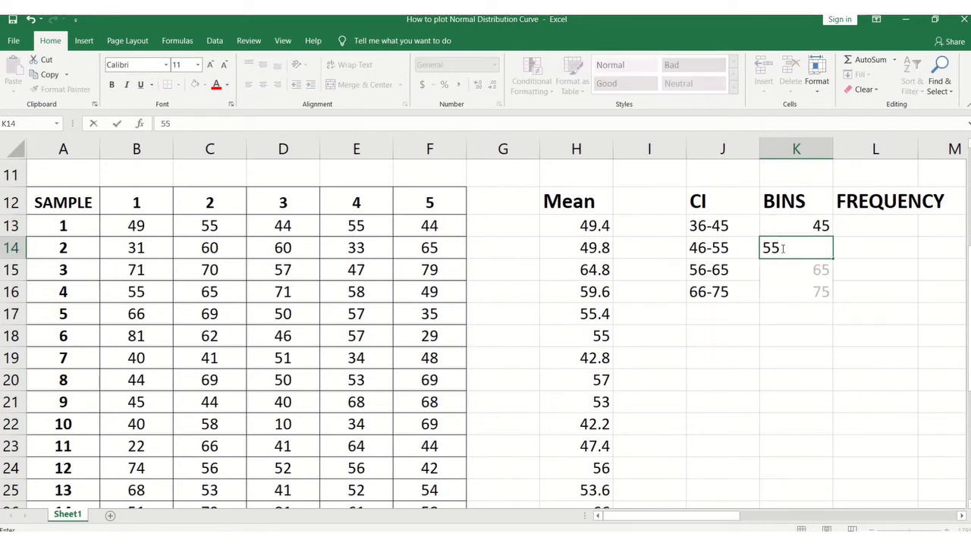
{"action": "left_click", "coordinate": [786, 266]}
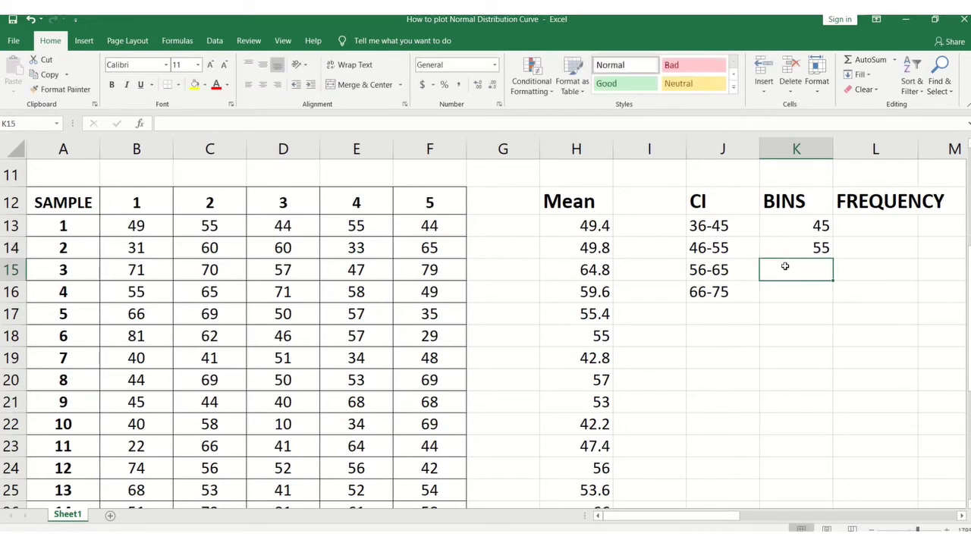
{"action": "type", "text": "65"}
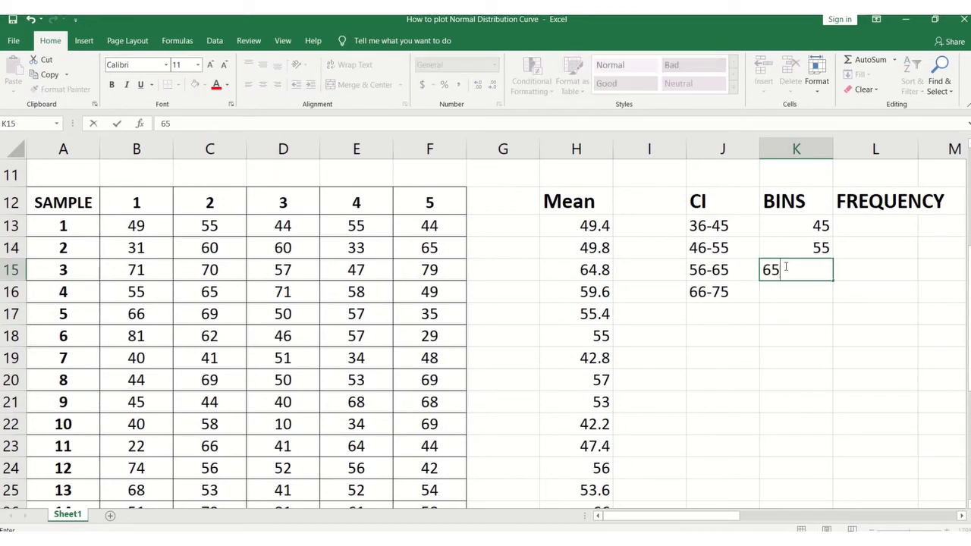
{"action": "left_click", "coordinate": [796, 289]}
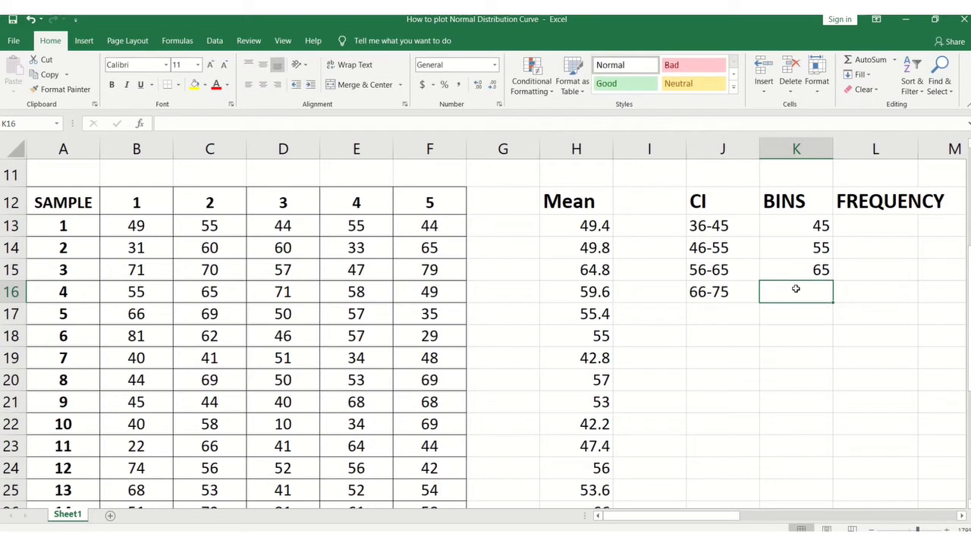
{"action": "type", "text": "75"}
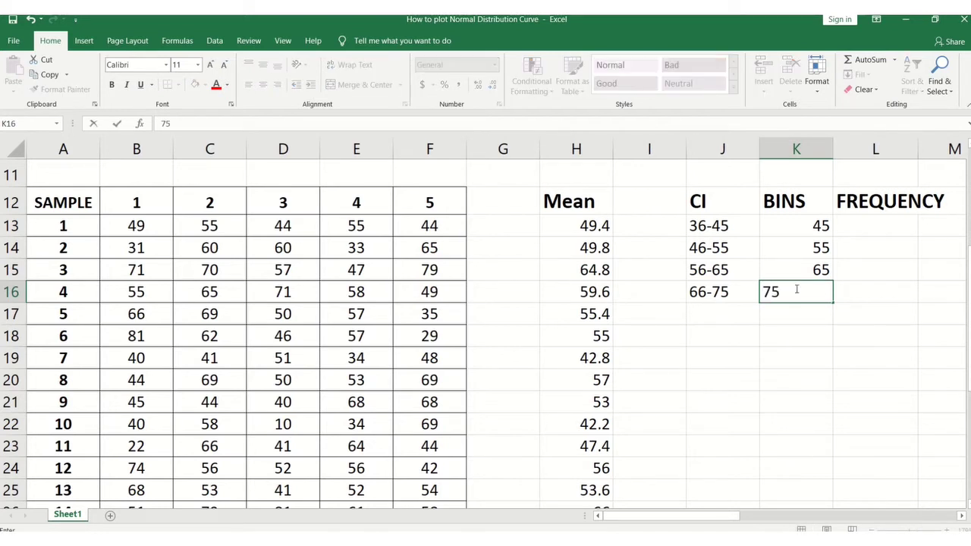
{"action": "left_click", "coordinate": [756, 353]}
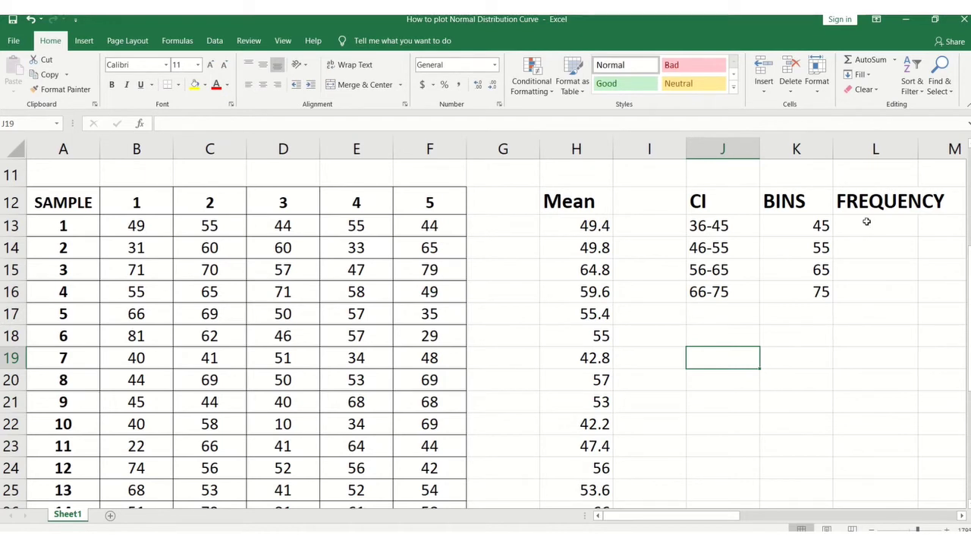
Step: Enter =FREQUENCY(H13:H32,K13:K16) as an array formula in L13:L17, returning 3, 9, 7, 1, 0
{"action": "left_click_drag", "start_coordinate": [867, 221], "coordinate": [867, 315]}
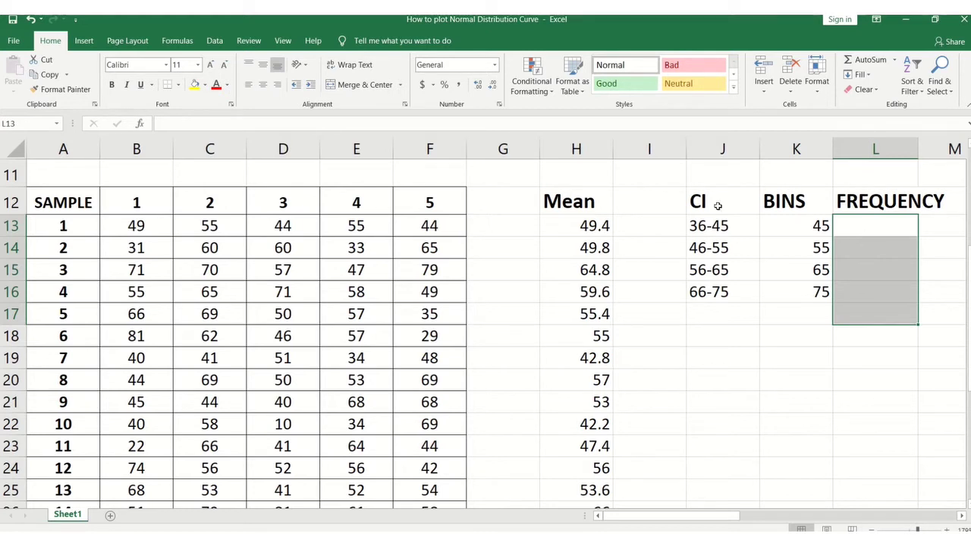
{"action": "type", "text": "="}
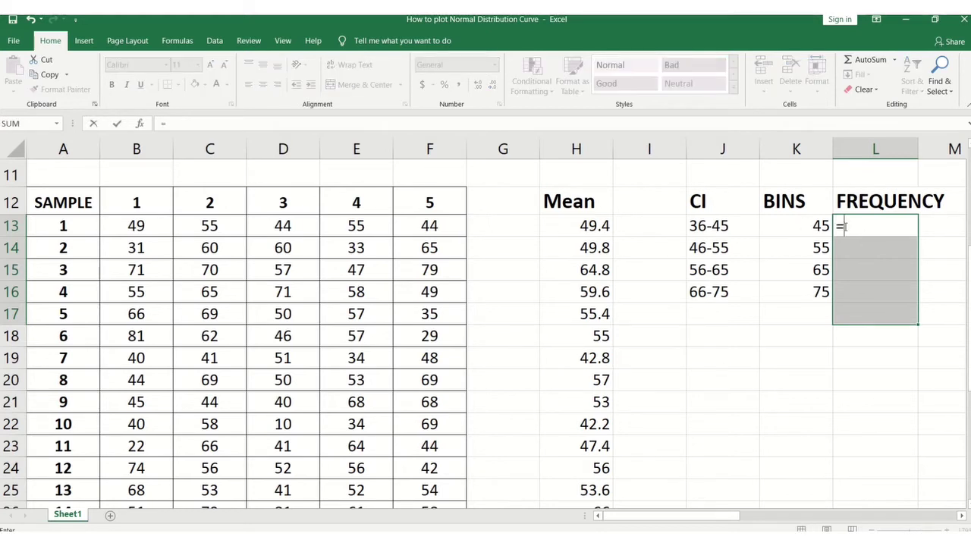
{"action": "type", "text": "FR"}
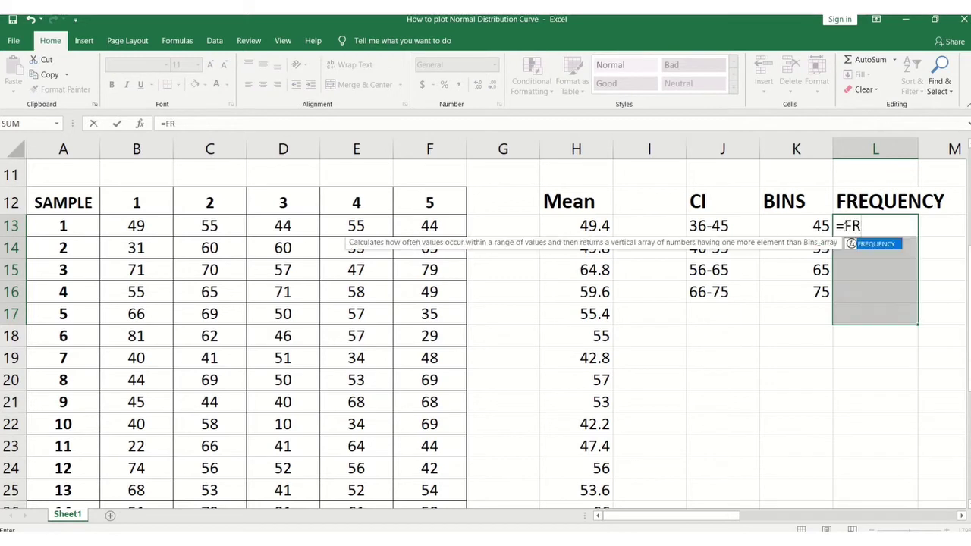
{"action": "type", "text": "EQUENCY"}
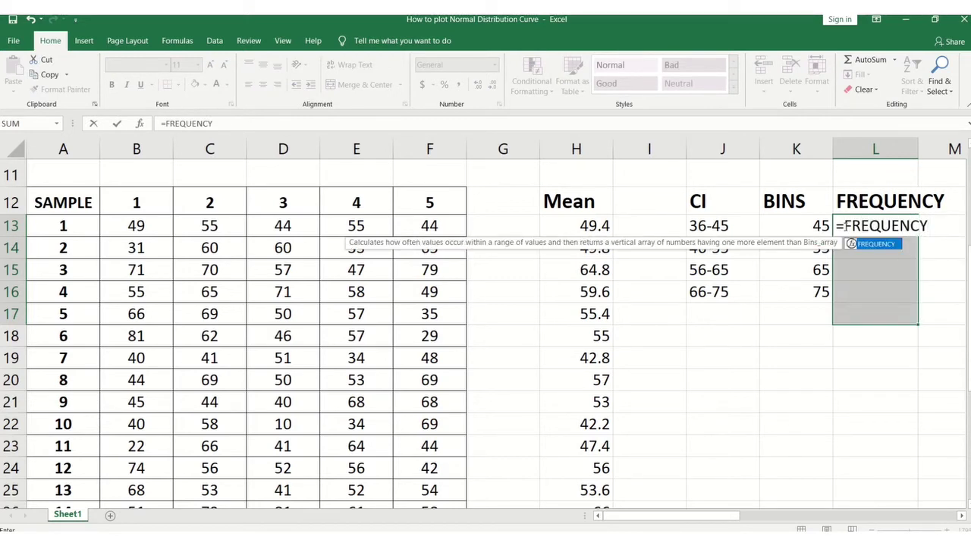
{"action": "type", "text": "("}
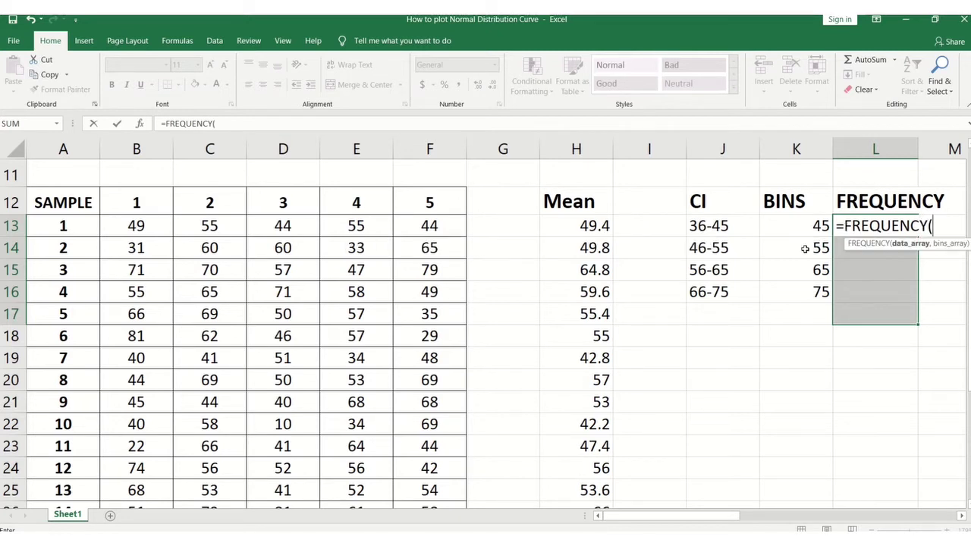
{"action": "left_click", "coordinate": [593, 225]}
{"action": "key", "text": "ctrl+shift+Down"}
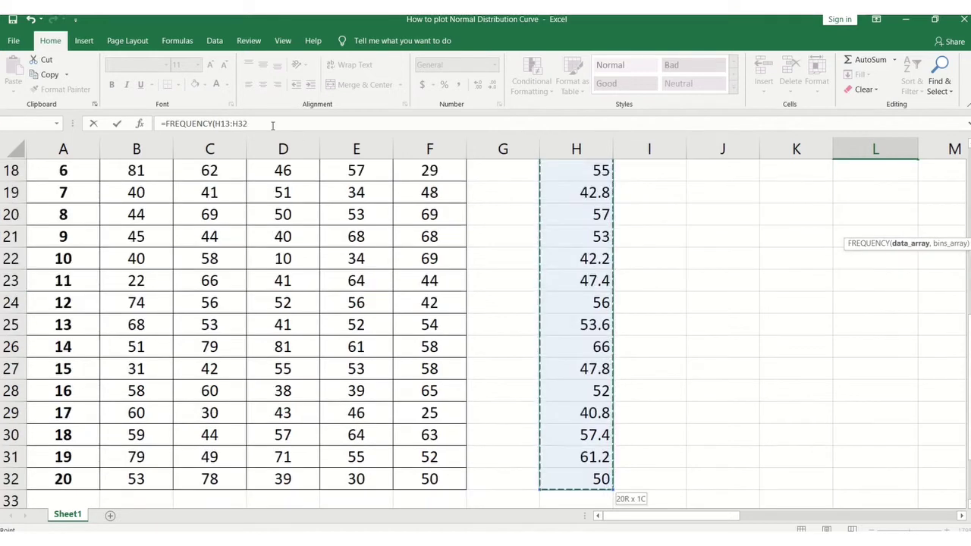
{"action": "left_click", "coordinate": [267, 124]}
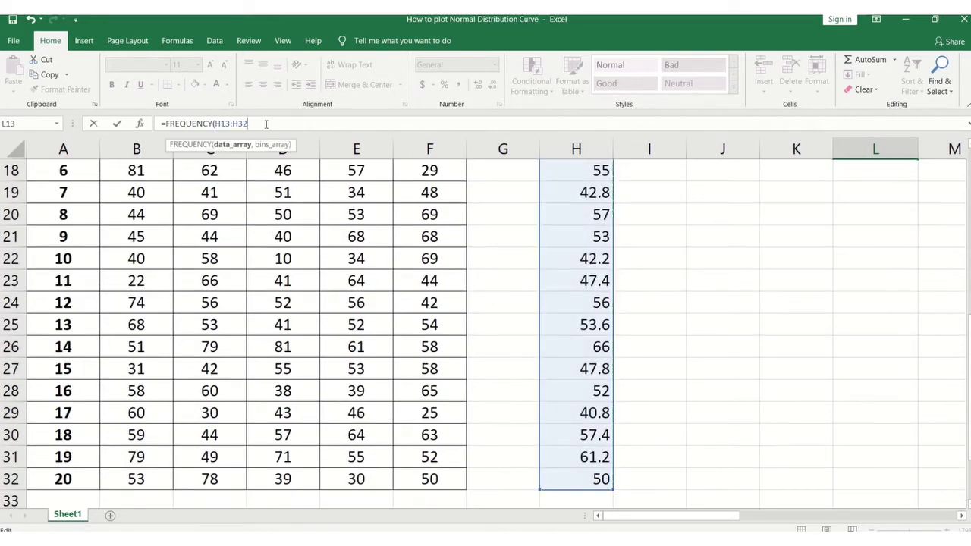
{"action": "type", "text": ","}
{"action": "left_click_drag", "start_coordinate": [968, 336], "coordinate": [969, 245]}
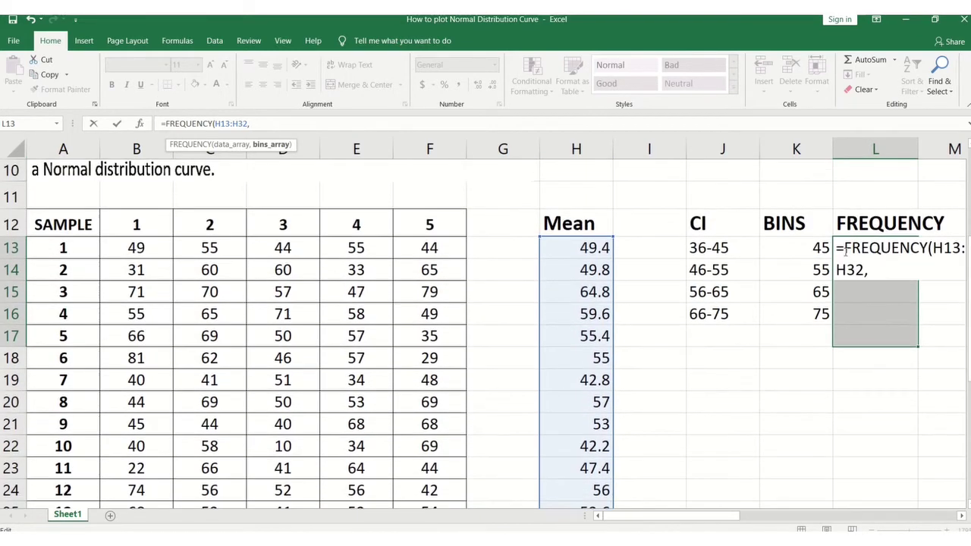
{"action": "left_click_drag", "start_coordinate": [811, 251], "coordinate": [812, 317]}
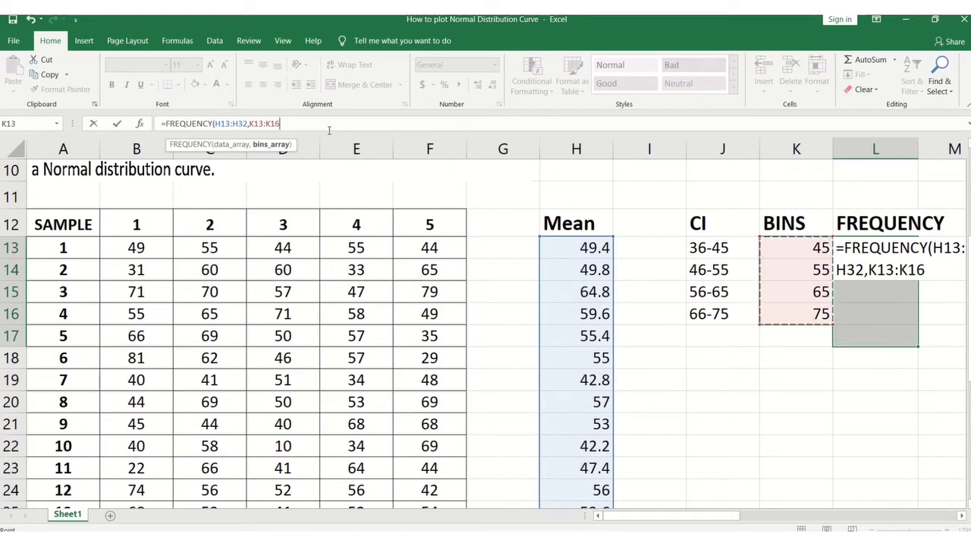
{"action": "type", "text": ")"}
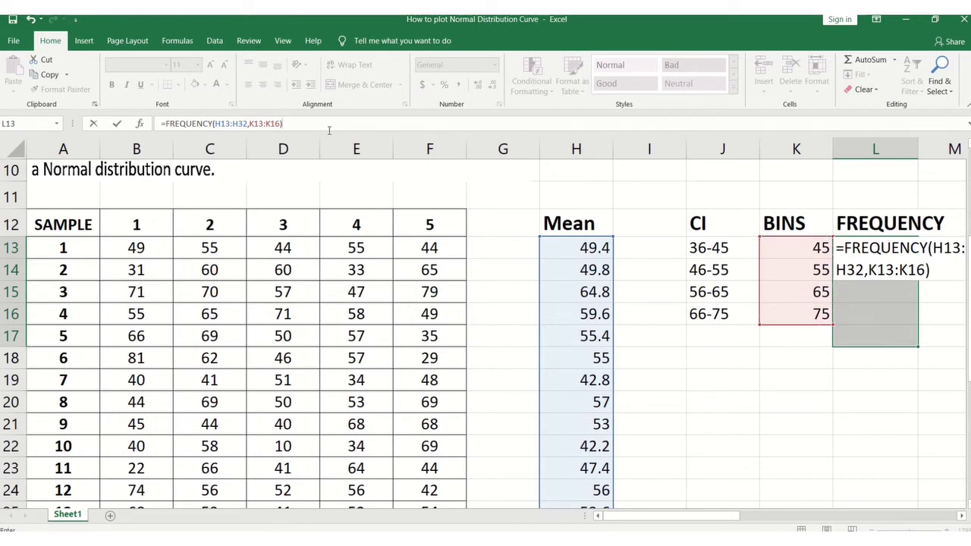
{"action": "key", "text": "ctrl+shift+Return"}
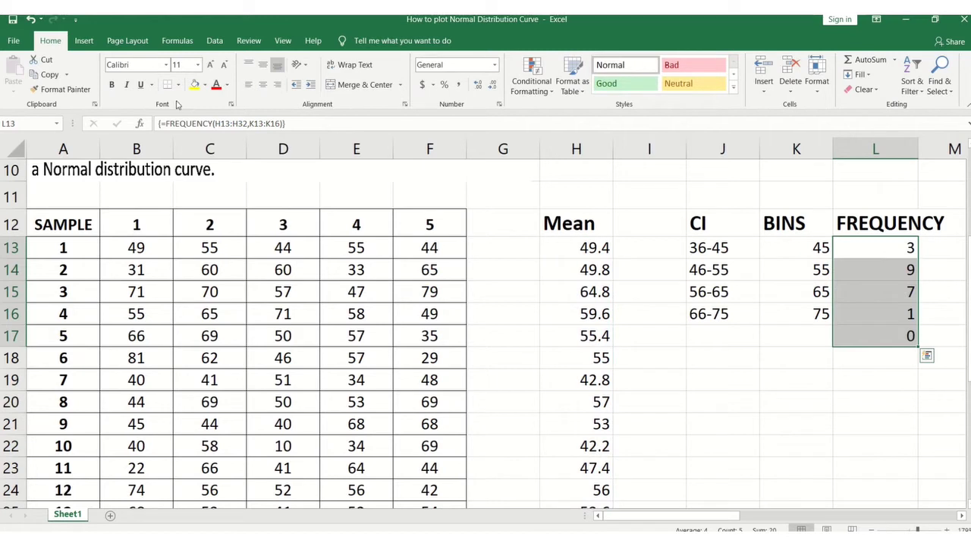
{"action": "left_click", "coordinate": [728, 377]}
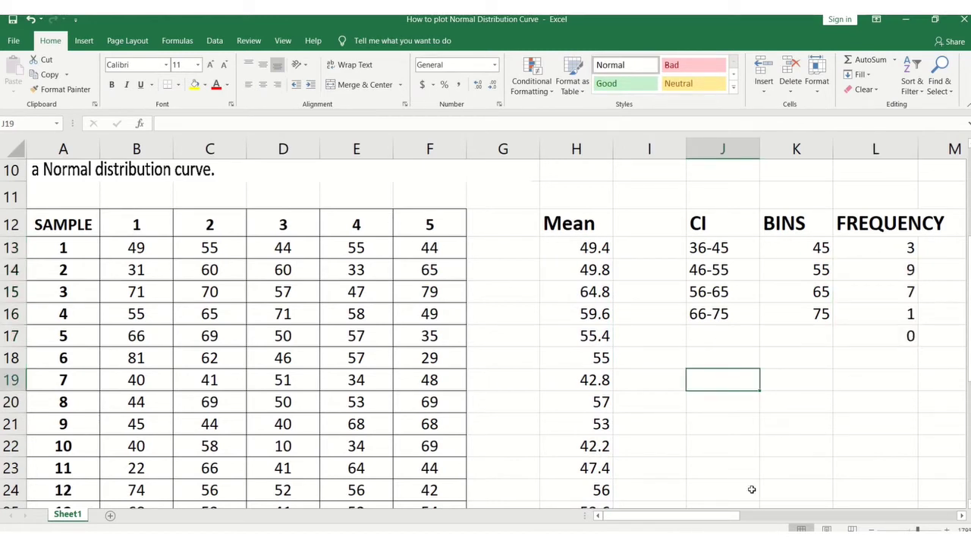
Step: Select the CI labels J12:J16 together with the FREQUENCY counts L12:L16
{"action": "left_click_drag", "start_coordinate": [706, 516], "coordinate": [725, 516]}
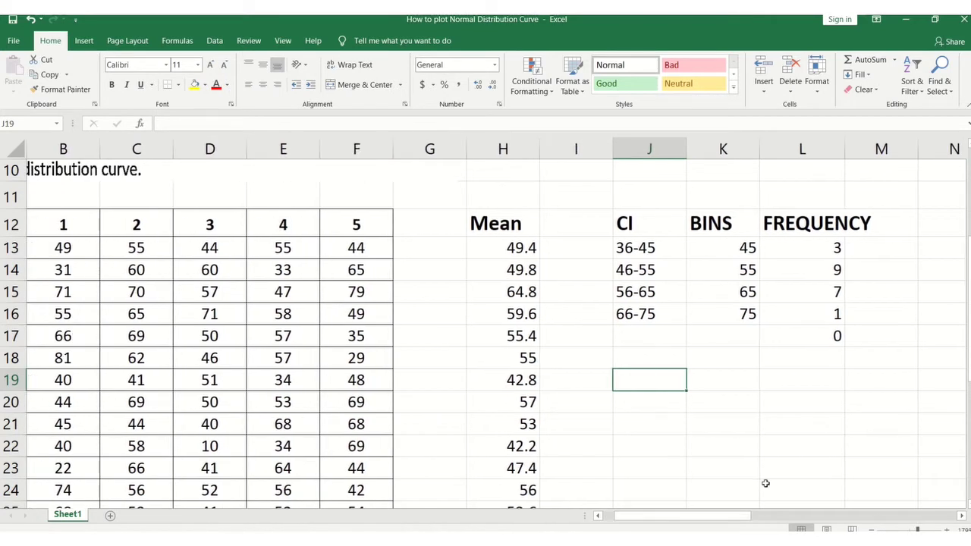
{"action": "scroll", "coordinate": [658, 276], "scroll_direction": "right", "scroll_amount": 3}
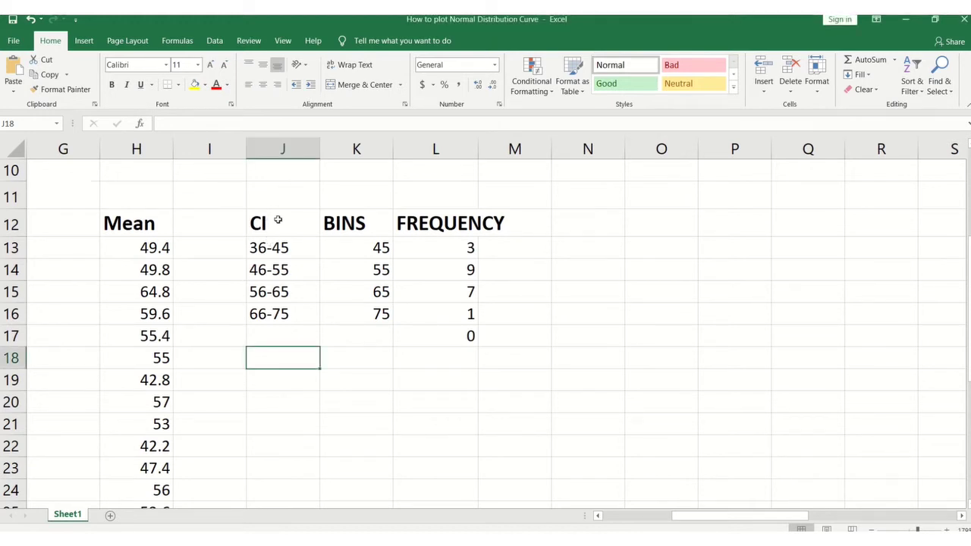
{"action": "left_click_drag", "start_coordinate": [278, 223], "coordinate": [283, 314]}
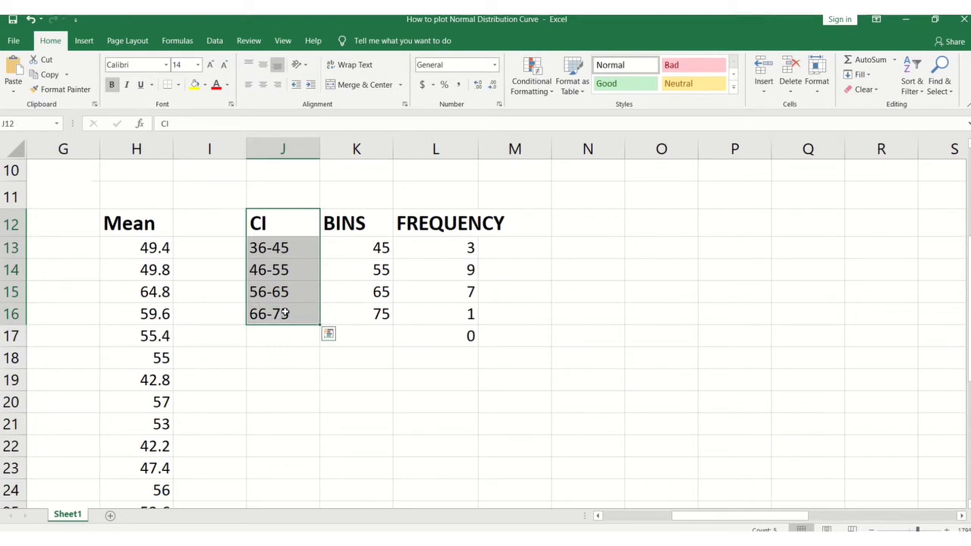
{"action": "left_click_drag", "start_coordinate": [448, 220], "coordinate": [454, 309]}
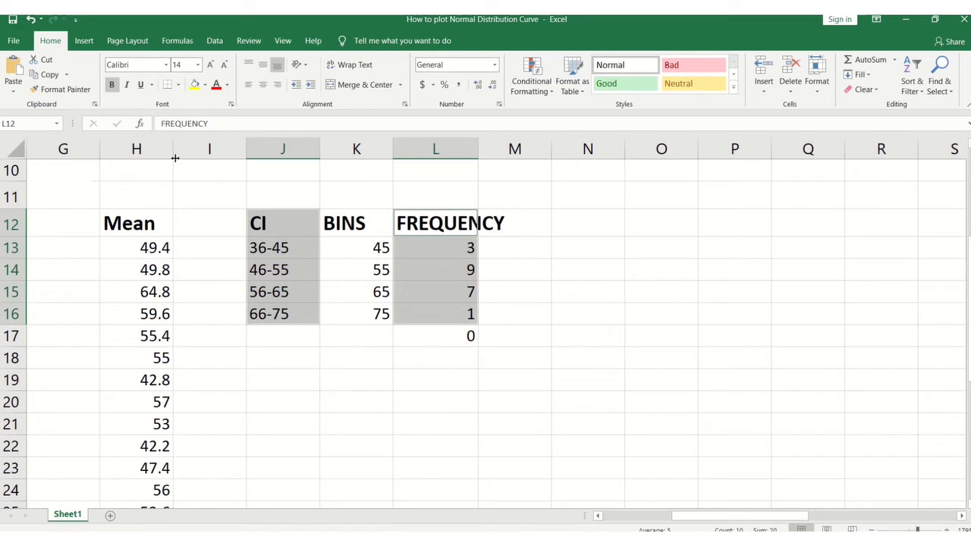
Step: Insert a Pareto chart from All Charts > Histogram for the selected frequency data
{"action": "left_click", "coordinate": [84, 41]}
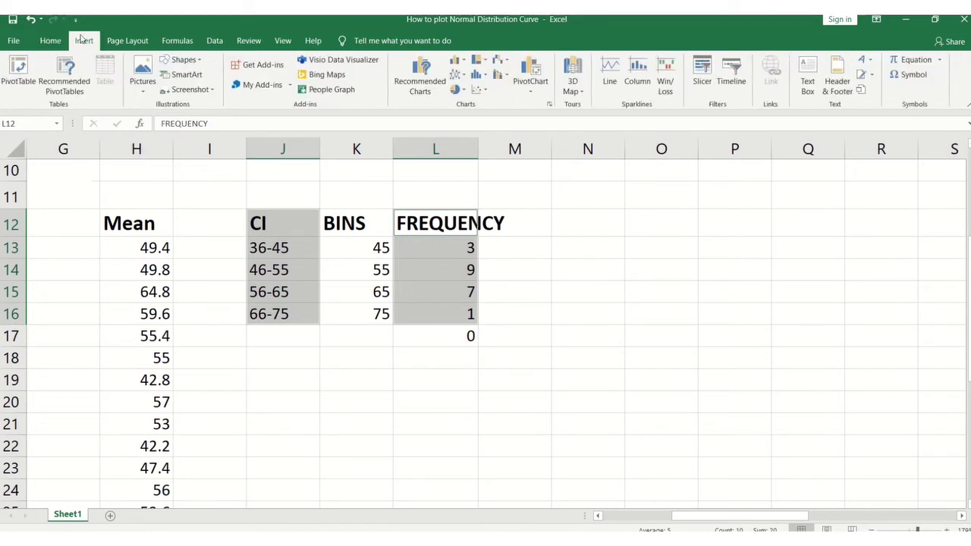
{"action": "left_click", "coordinate": [550, 104]}
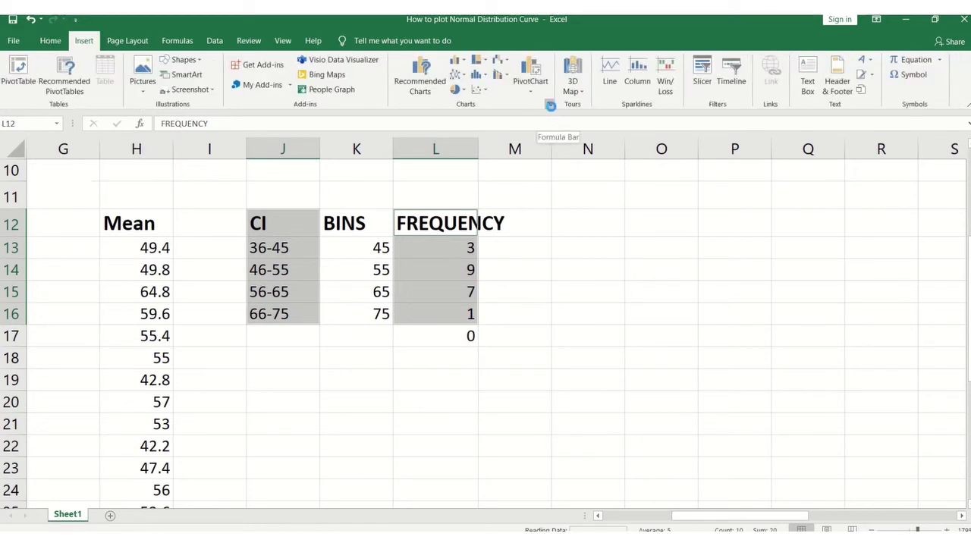
{"action": "left_click", "coordinate": [380, 110]}
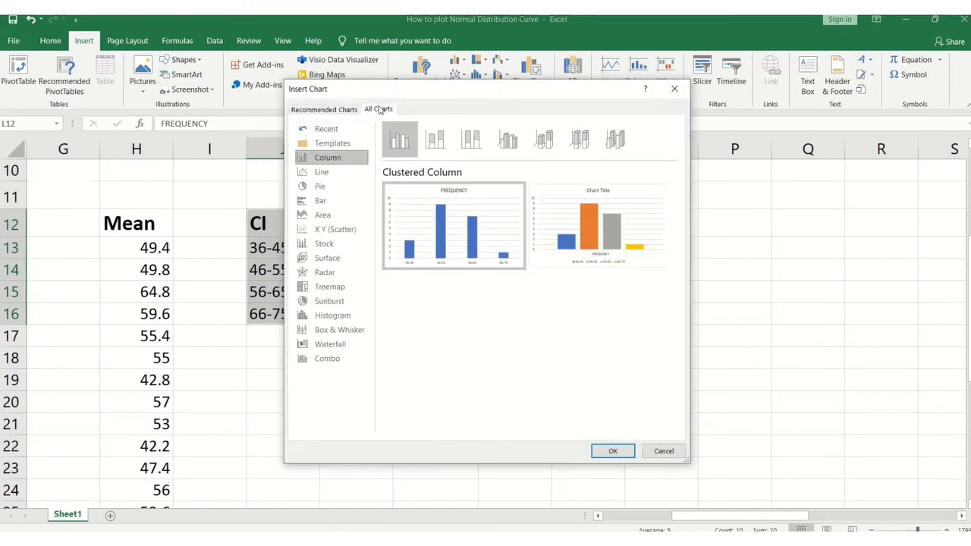
{"action": "left_click", "coordinate": [342, 316]}
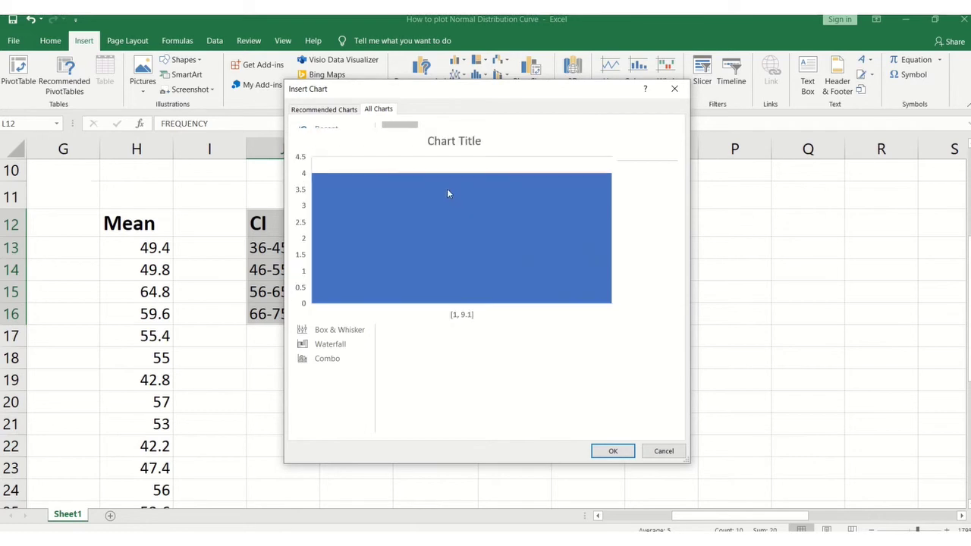
{"action": "left_click", "coordinate": [436, 150]}
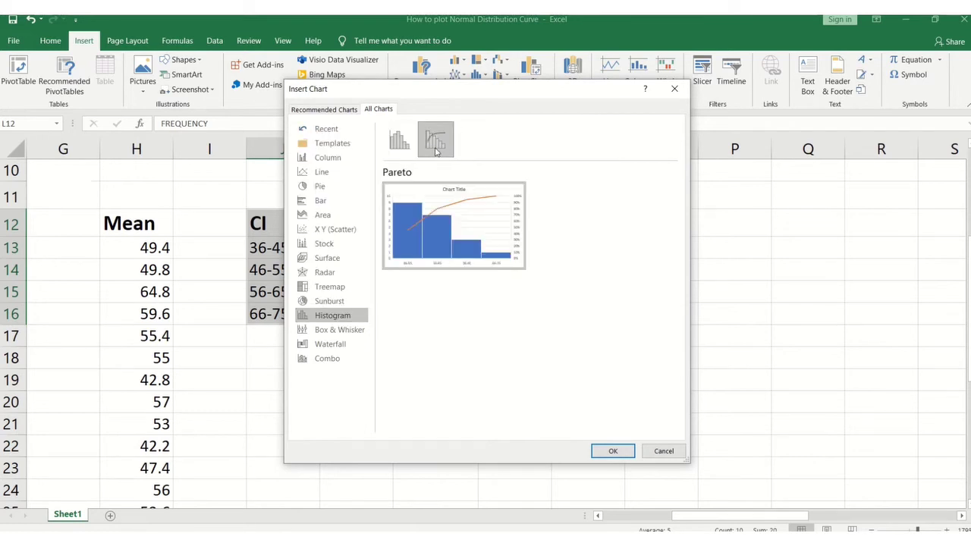
Step: Confirm the Pareto chart so it is placed on the sheet
{"action": "left_click", "coordinate": [621, 451]}
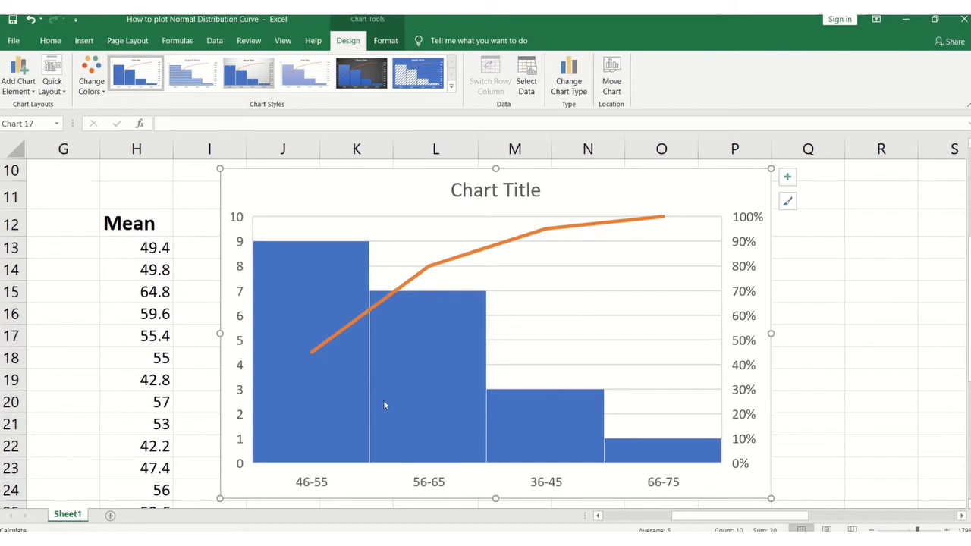
Step: Change the chart type from Pareto to the plain Histogram subtype
{"action": "mouse_move", "coordinate": [574, 401]}
{"action": "right_click", "coordinate": [382, 170]}
{"action": "left_click", "coordinate": [402, 172]}
{"action": "right_click", "coordinate": [402, 173]}
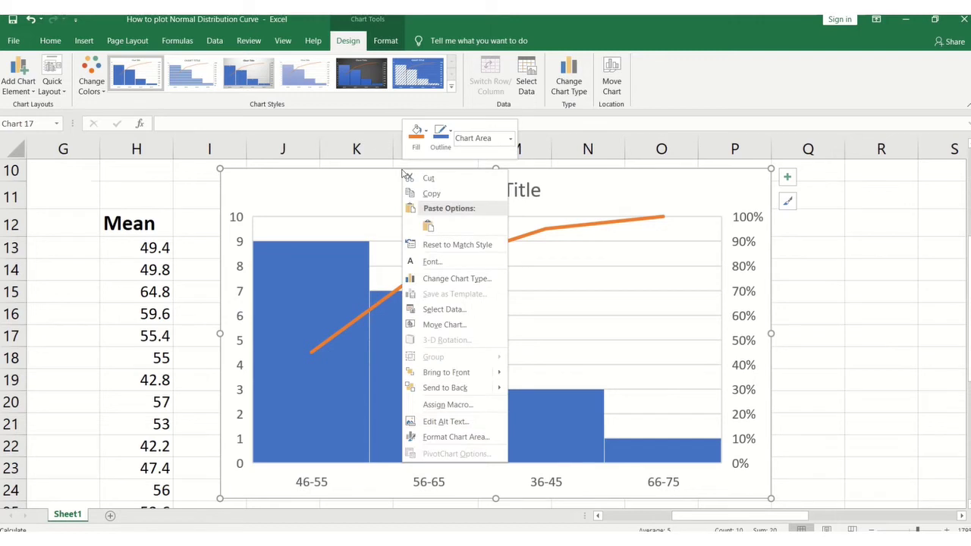
{"action": "left_click", "coordinate": [411, 281]}
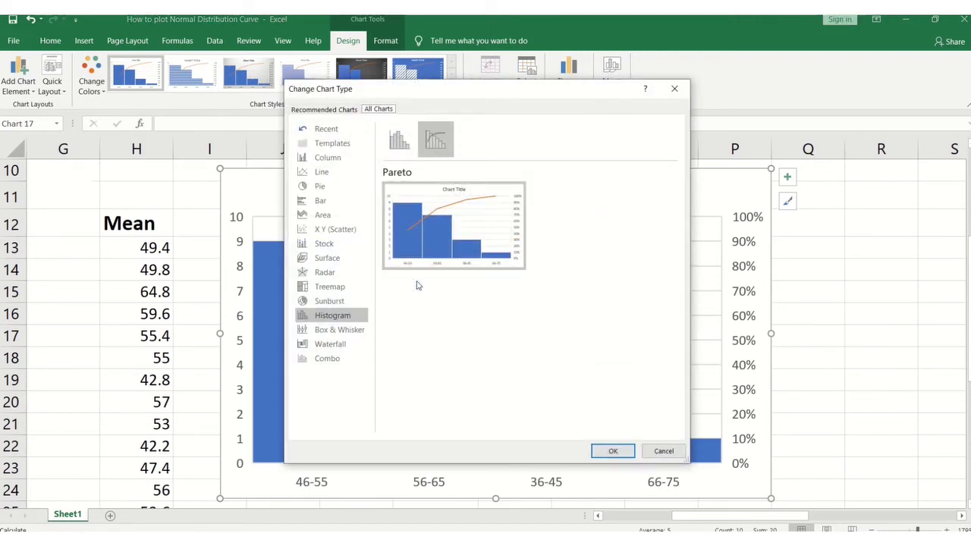
{"action": "left_click", "coordinate": [399, 141]}
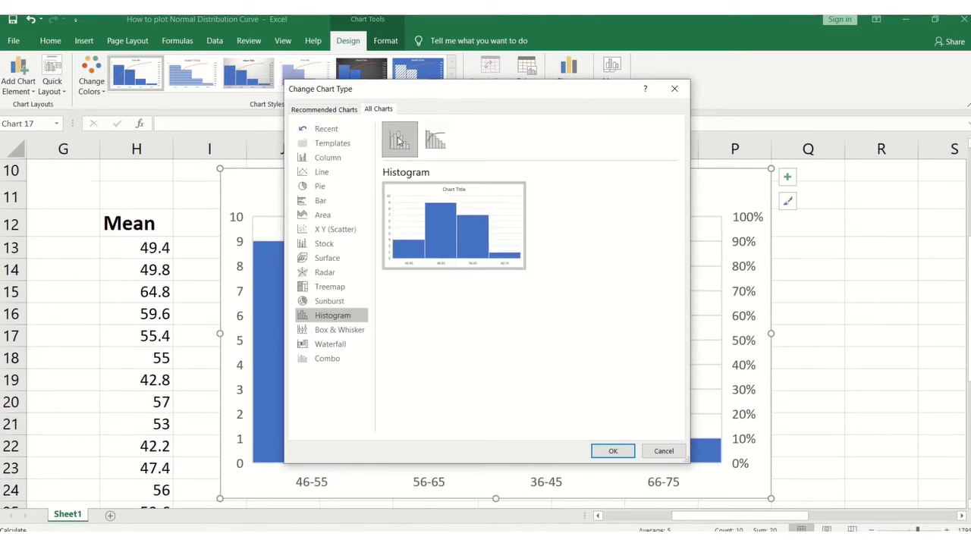
{"action": "left_click", "coordinate": [613, 451]}
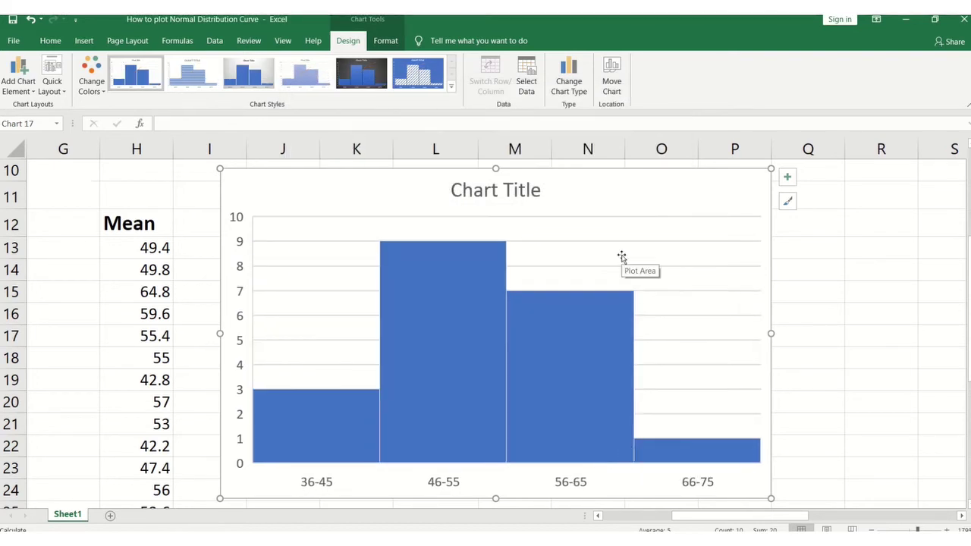
Step: Replace the placeholder chart title with 'Histogram'
{"action": "left_click", "coordinate": [514, 194]}
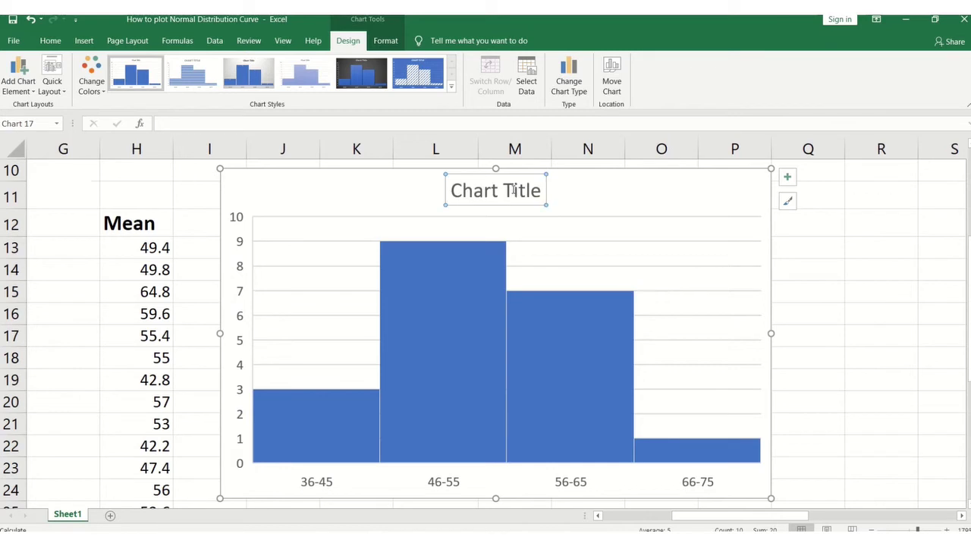
{"action": "left_click_drag", "start_coordinate": [452, 191], "coordinate": [540, 194]}
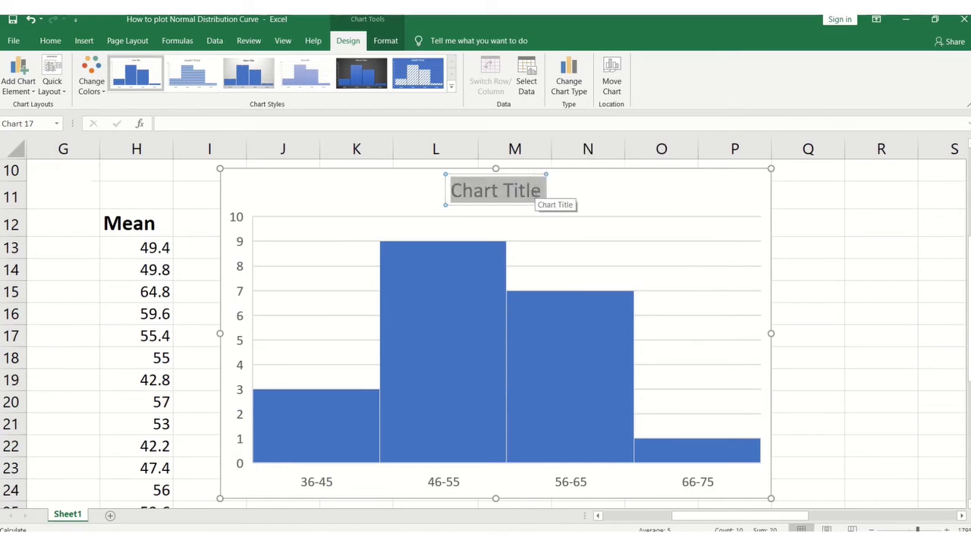
{"action": "type", "text": "Hist"}
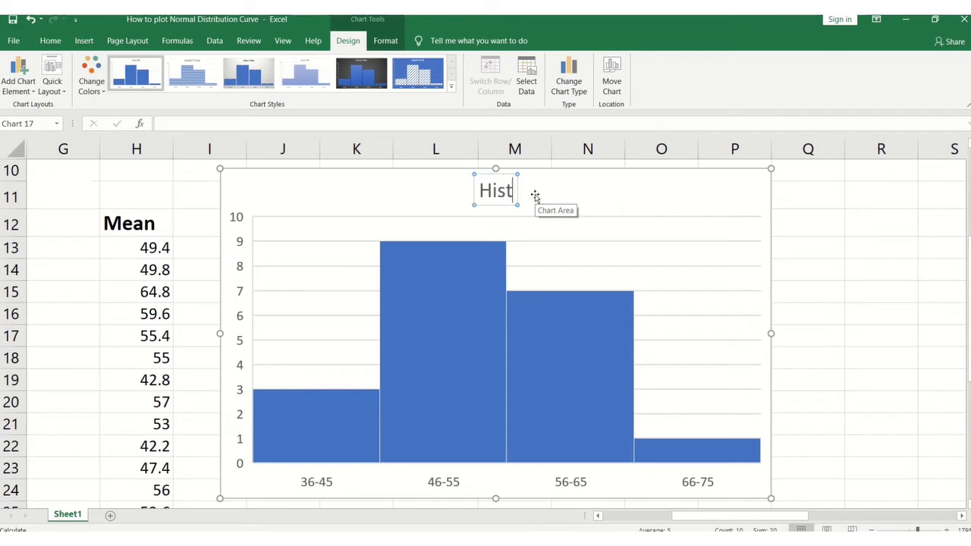
{"action": "type", "text": "ogra"}
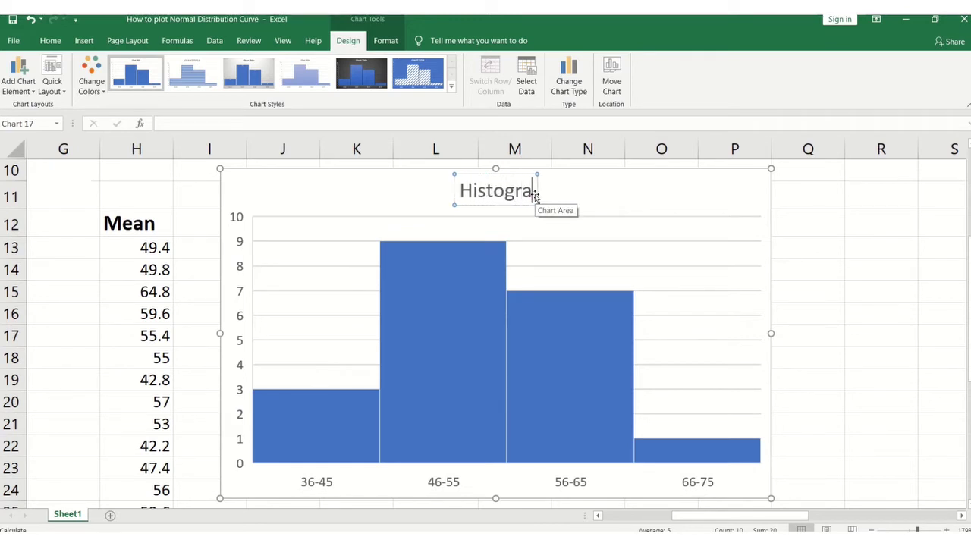
{"action": "type", "text": "m"}
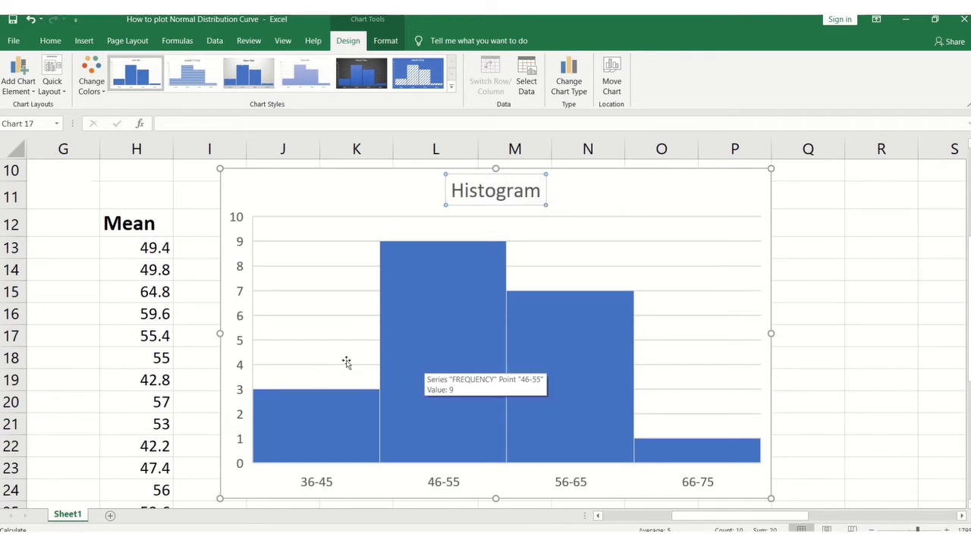
{"action": "left_click", "coordinate": [802, 256]}
Step: Add axis titles to the histogram and label the vertical axis 'Frequency'
{"action": "left_click", "coordinate": [737, 245]}
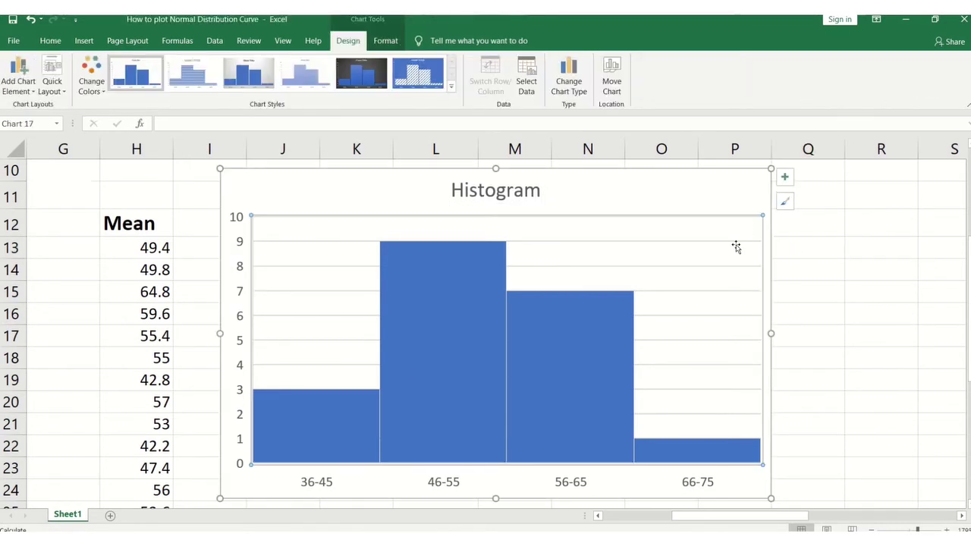
{"action": "left_click", "coordinate": [786, 178]}
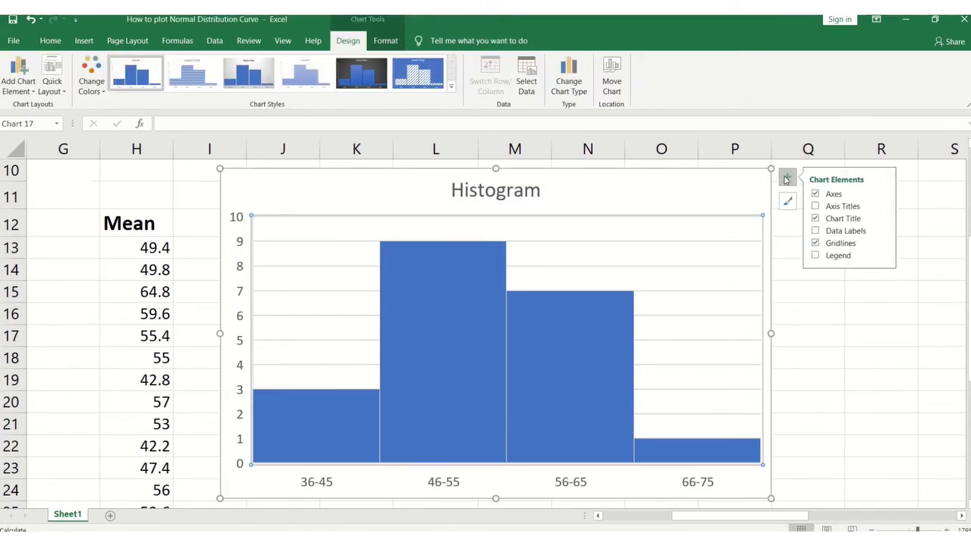
{"action": "left_click", "coordinate": [815, 206]}
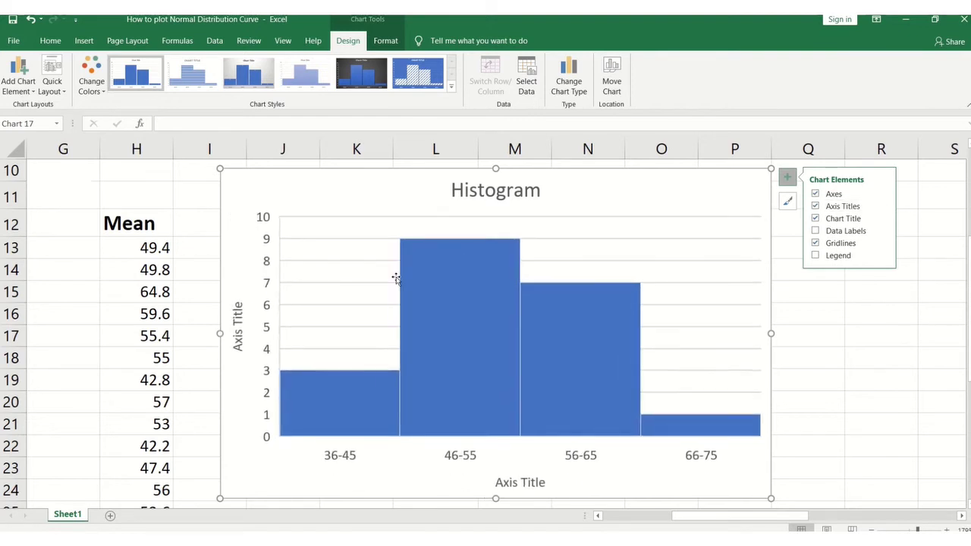
{"action": "left_click", "coordinate": [241, 351]}
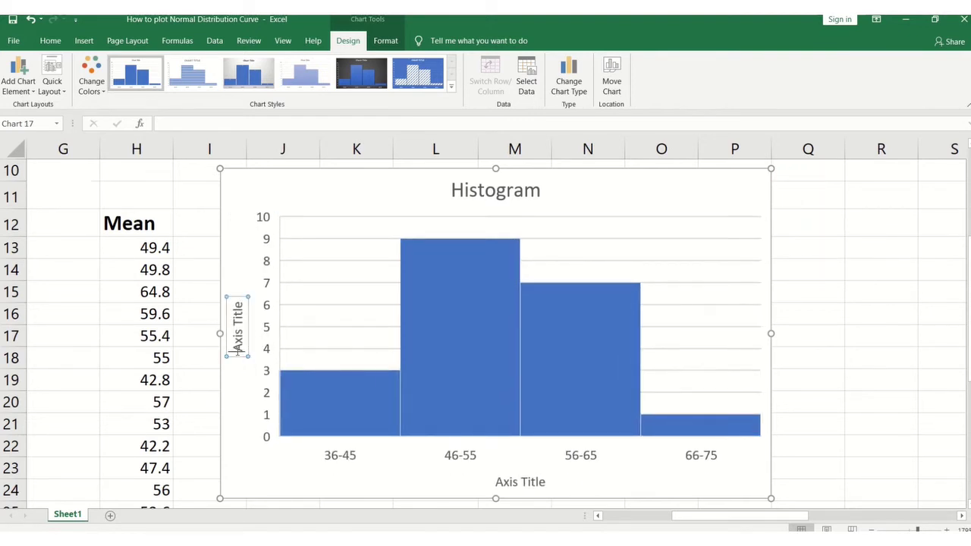
{"action": "triple_click", "coordinate": [238, 352]}
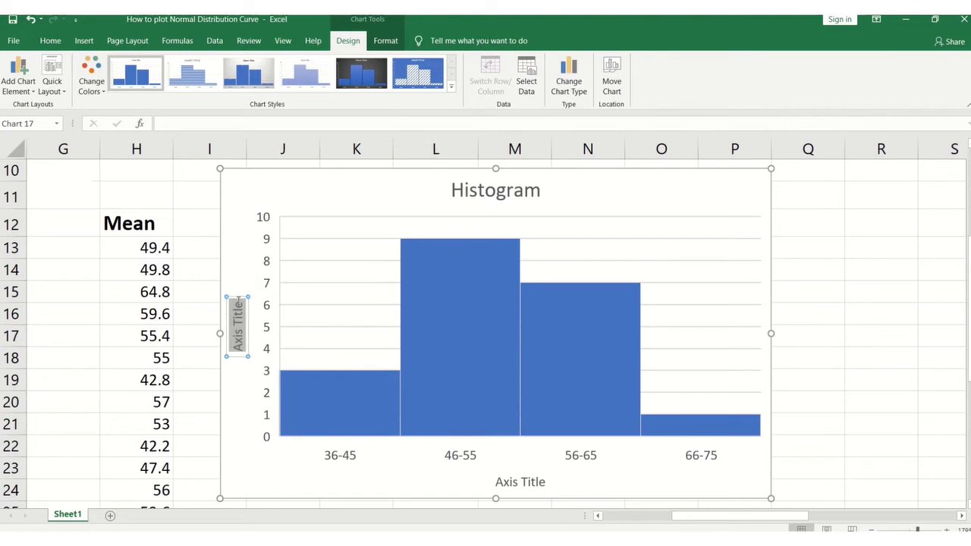
{"action": "type", "text": "Freque"}
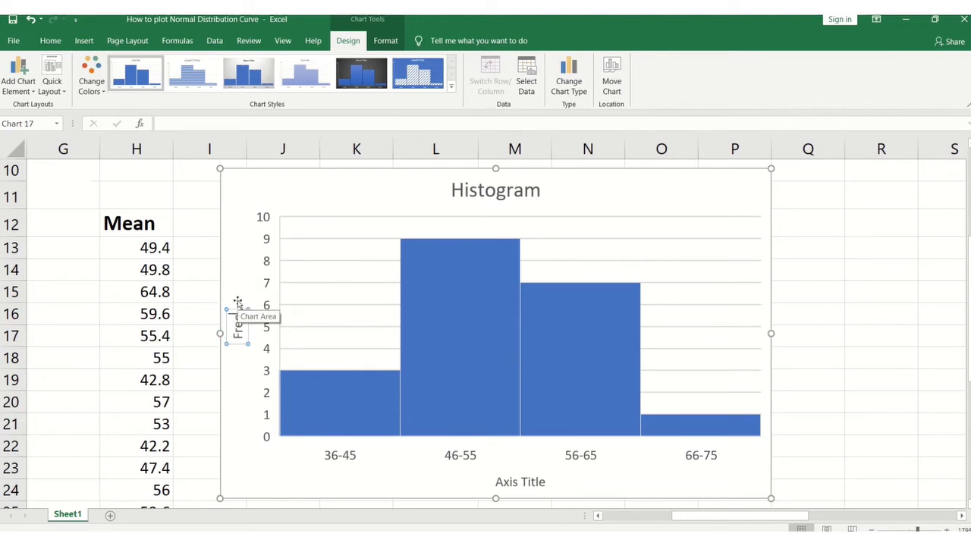
{"action": "type", "text": "ncy"}
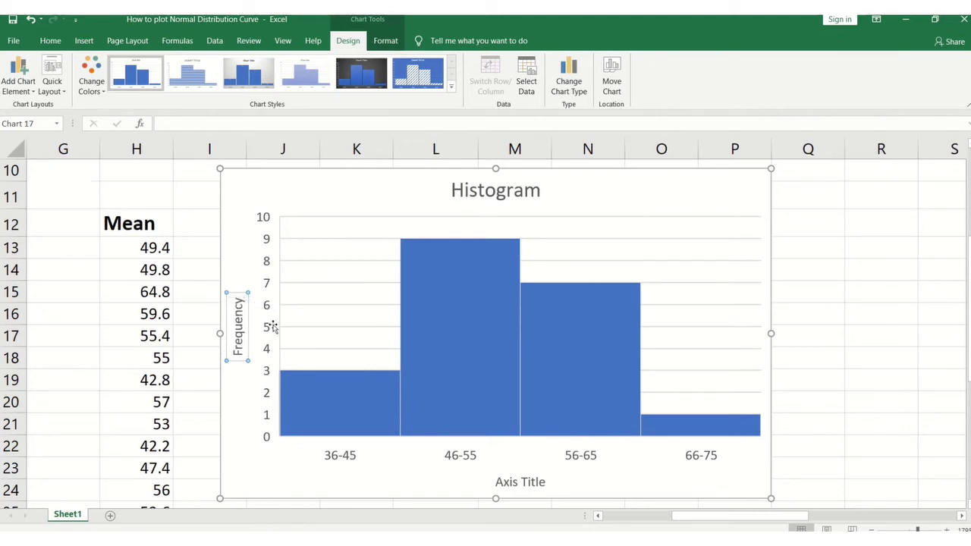
Step: Replace the horizontal axis title placeholder with 'Class Interval (Mean)'
{"action": "left_click", "coordinate": [501, 483]}
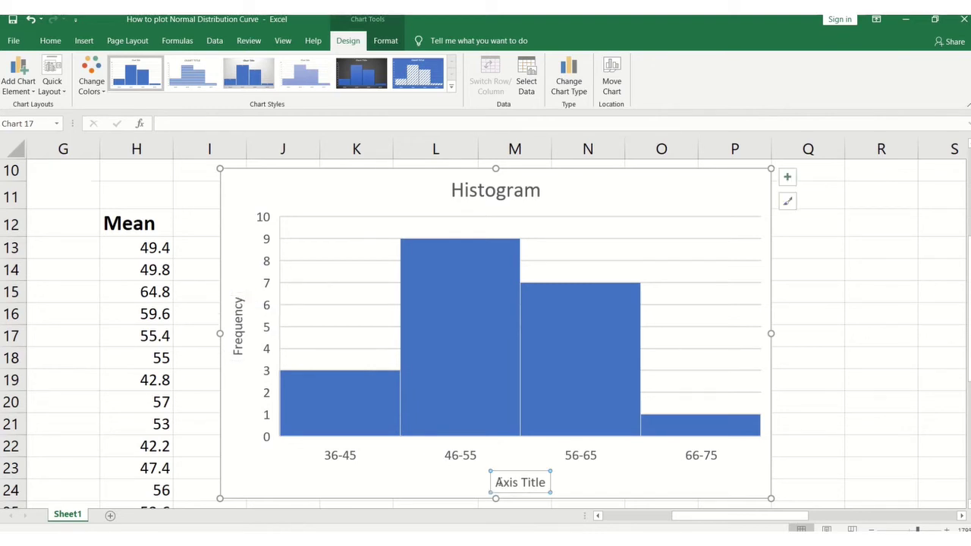
{"action": "left_click", "coordinate": [495, 483]}
{"action": "left_click_drag", "start_coordinate": [496, 482], "coordinate": [546, 484]}
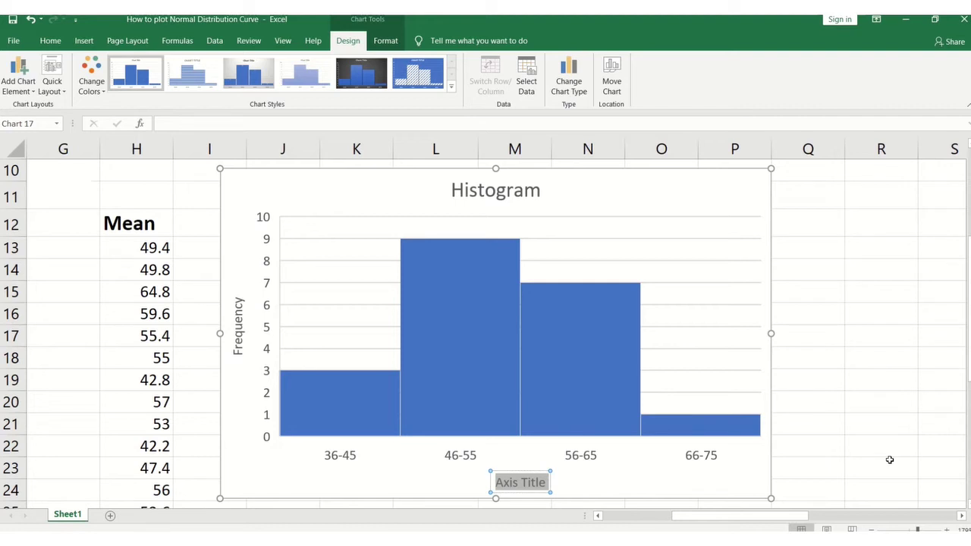
{"action": "type", "text": "c"}
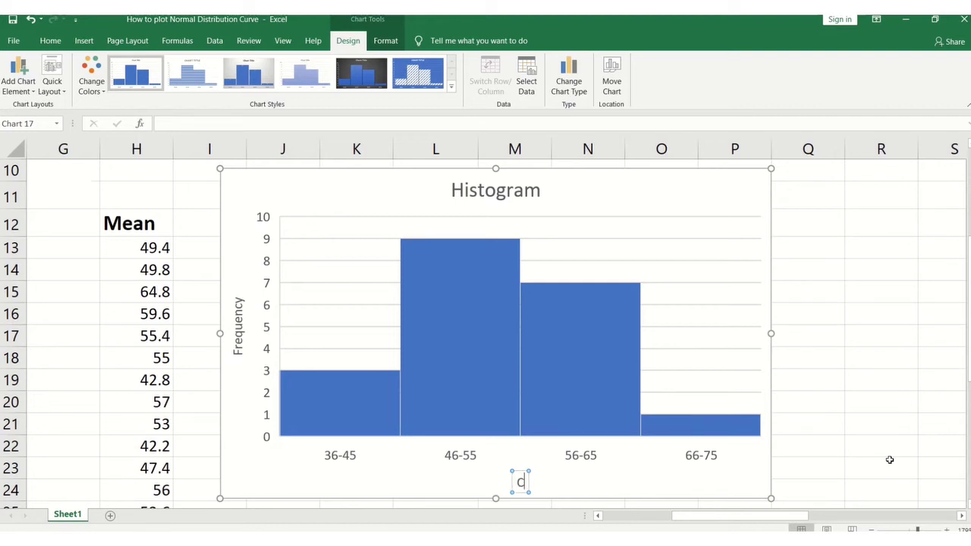
{"action": "type", "text": "lass I"}
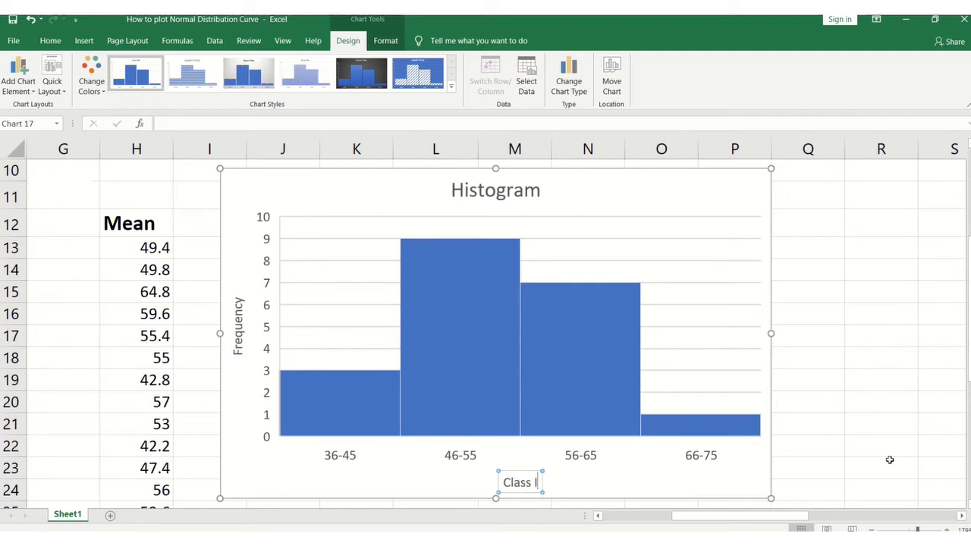
{"action": "type", "text": "nterval"}
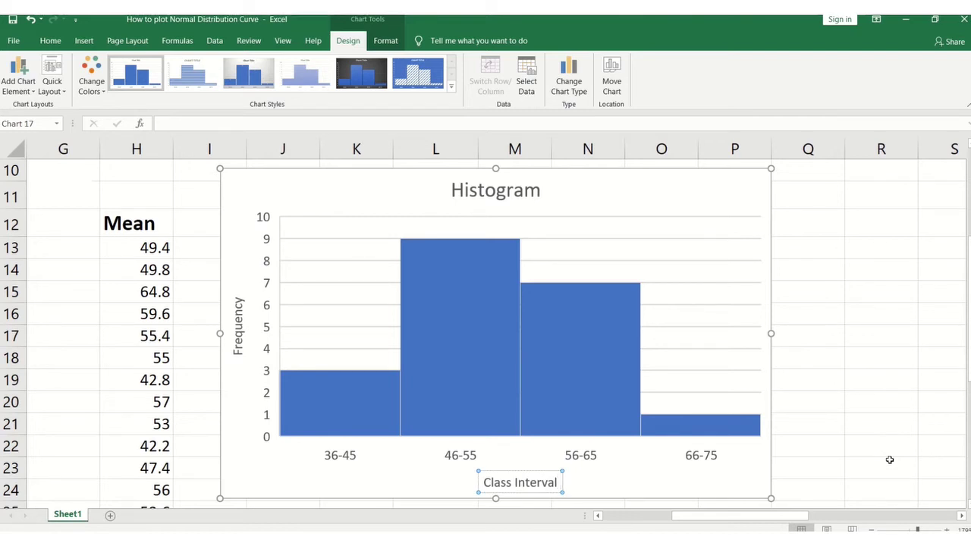
{"action": "type", "text": "("}
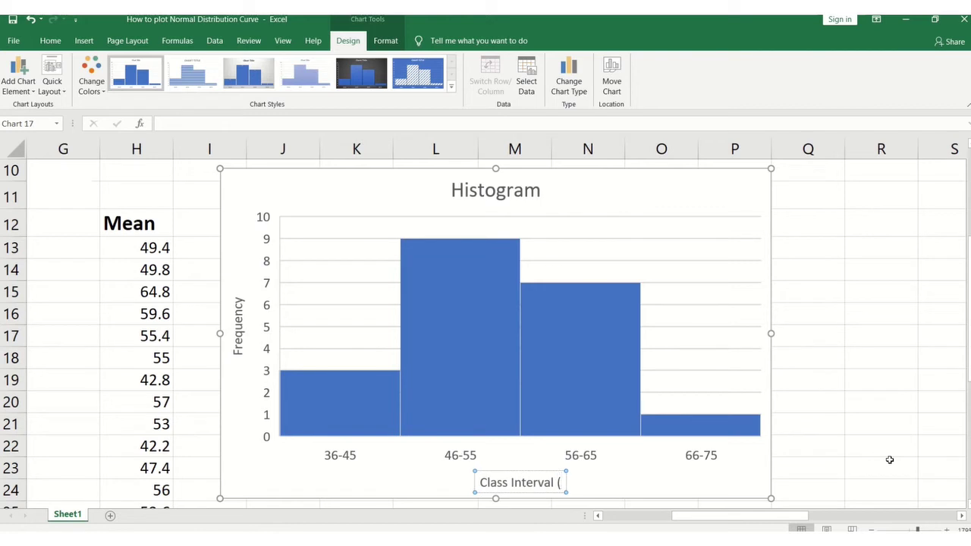
{"action": "type", "text": "M"}
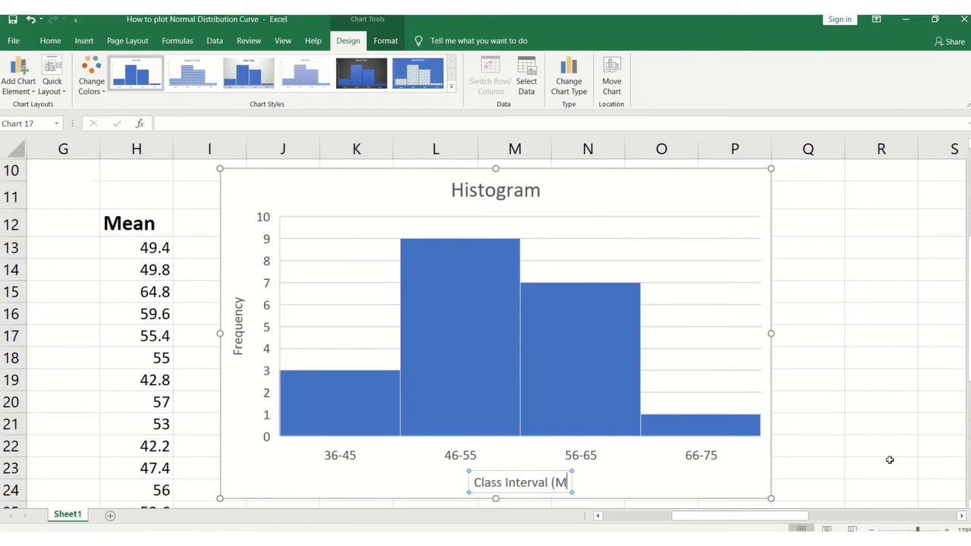
{"action": "type", "text": "ean"}
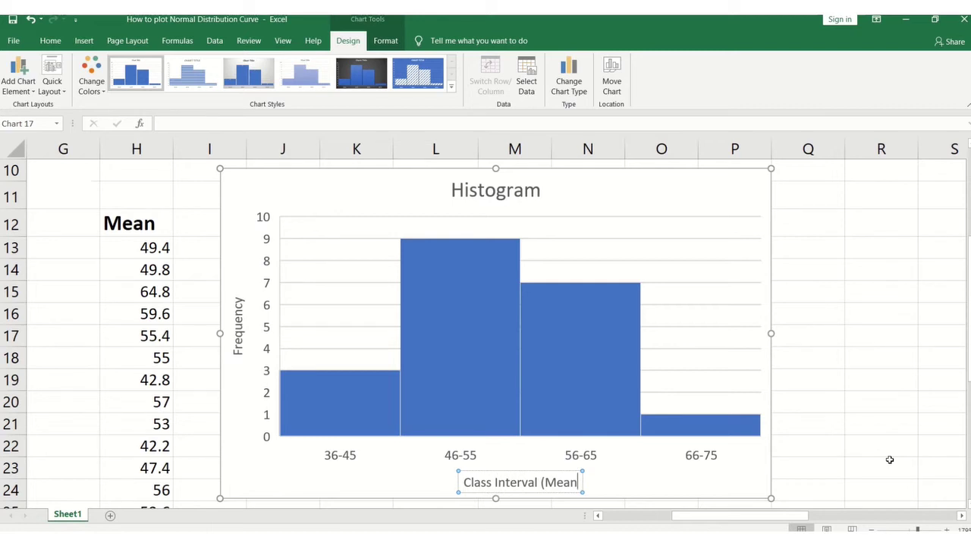
{"action": "type", "text": ")"}
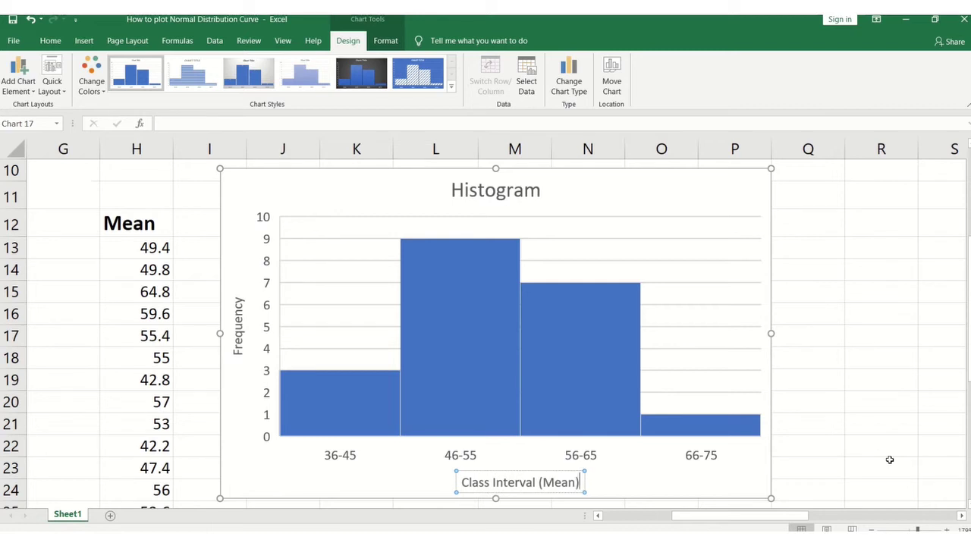
{"action": "left_click", "coordinate": [937, 405]}
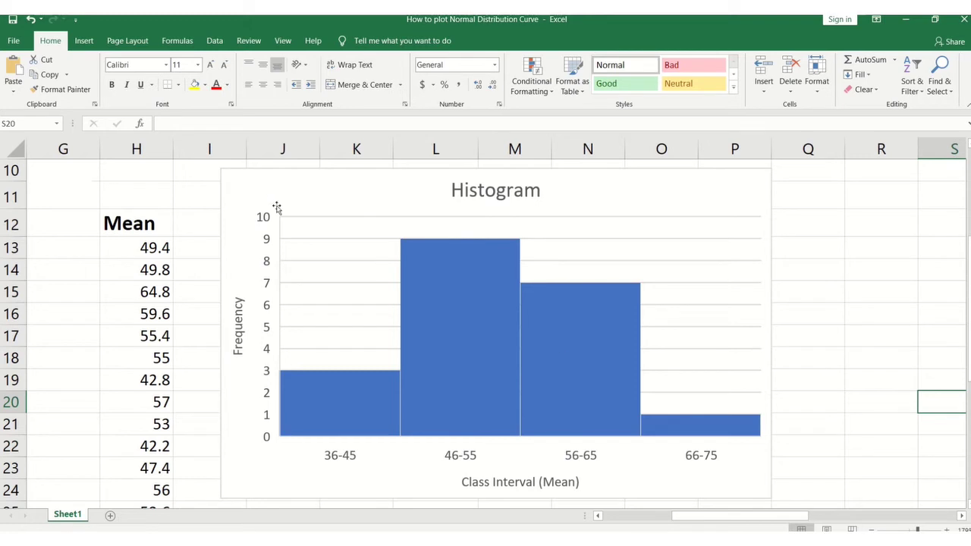
Step: Set all the histogram's chart text to the Automatic (black) font colour
{"action": "left_click", "coordinate": [230, 180]}
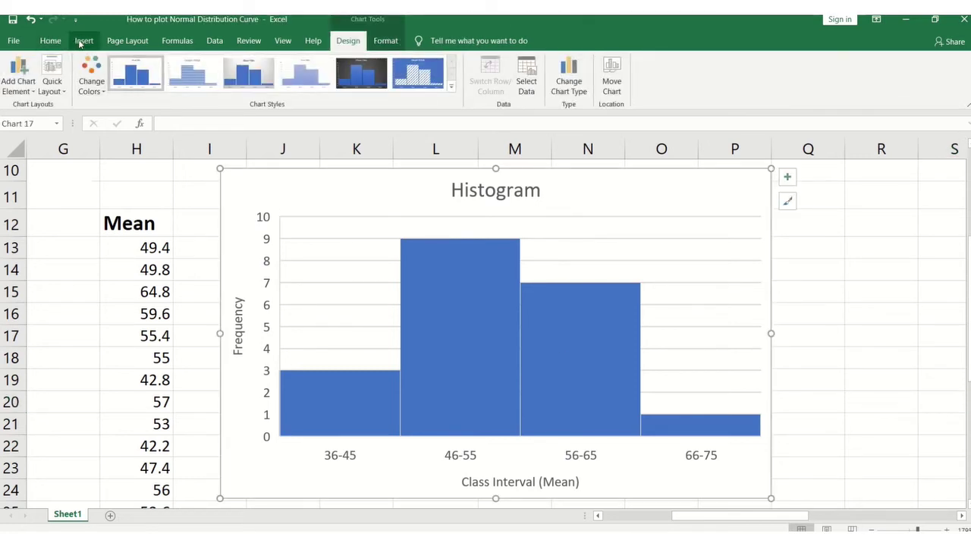
{"action": "left_click", "coordinate": [50, 40]}
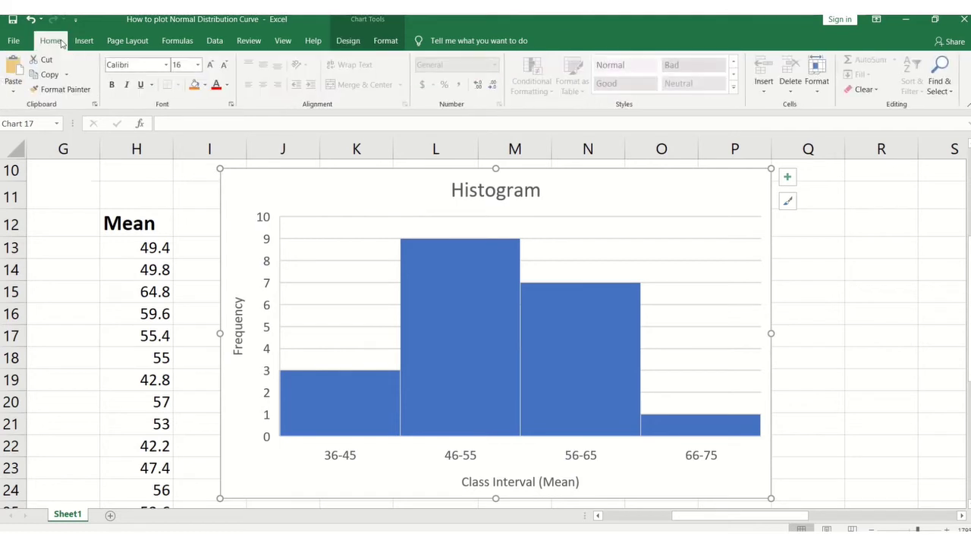
{"action": "left_click", "coordinate": [227, 86]}
{"action": "left_click", "coordinate": [224, 101]}
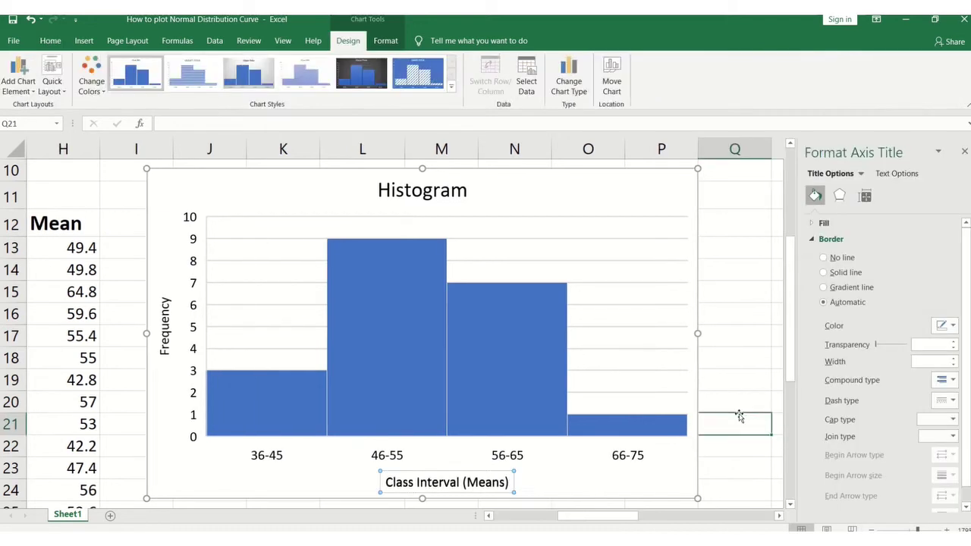
{"action": "left_click", "coordinate": [740, 416]}
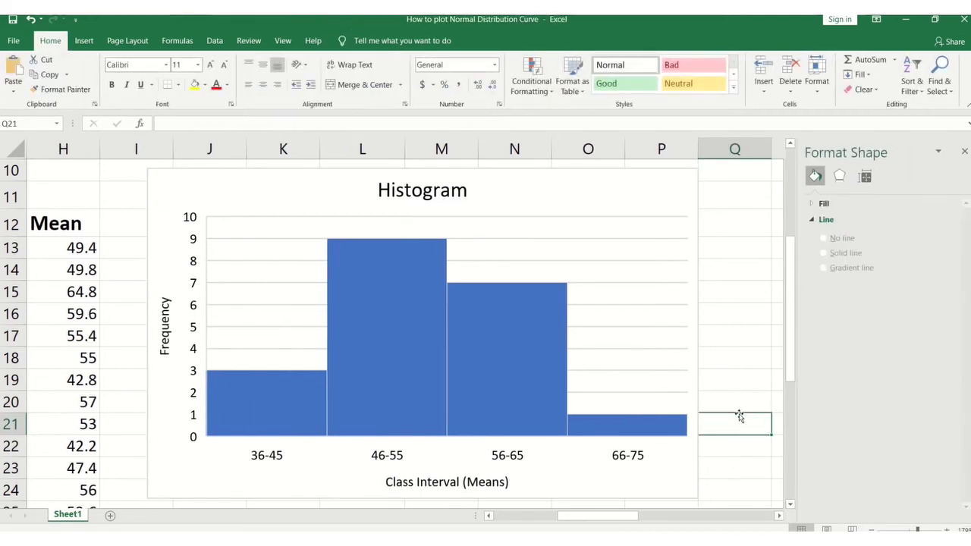
{"action": "left_click", "coordinate": [965, 150]}
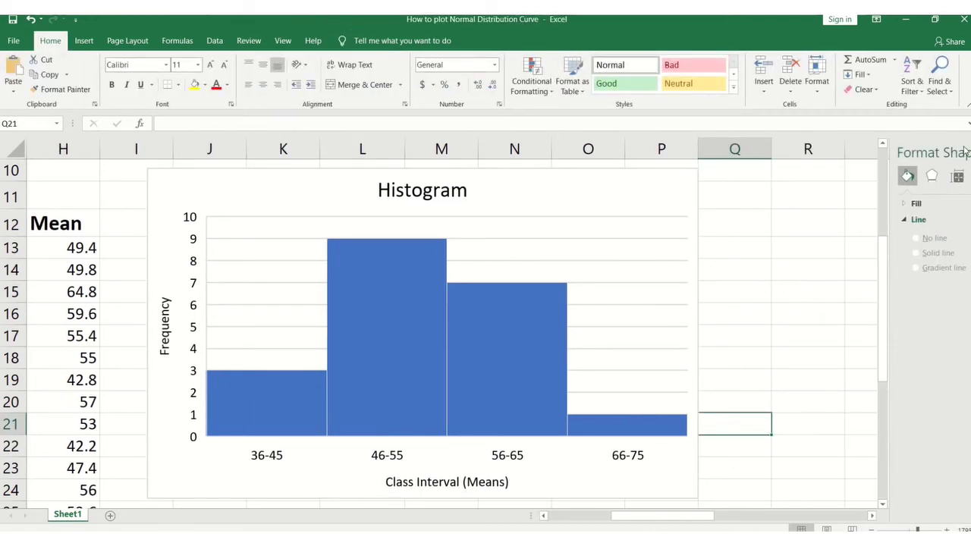
{"action": "left_click", "coordinate": [791, 291]}
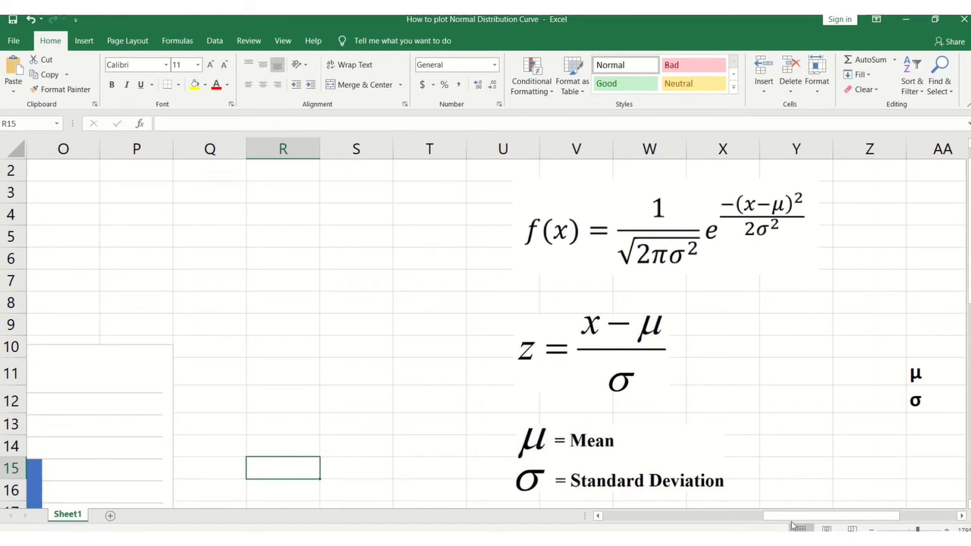
Step: Enter =AVERAGE(H13:H32) in AB11 so the μ value shows 53.06
{"action": "left_click_drag", "start_coordinate": [791, 519], "coordinate": [807, 518]}
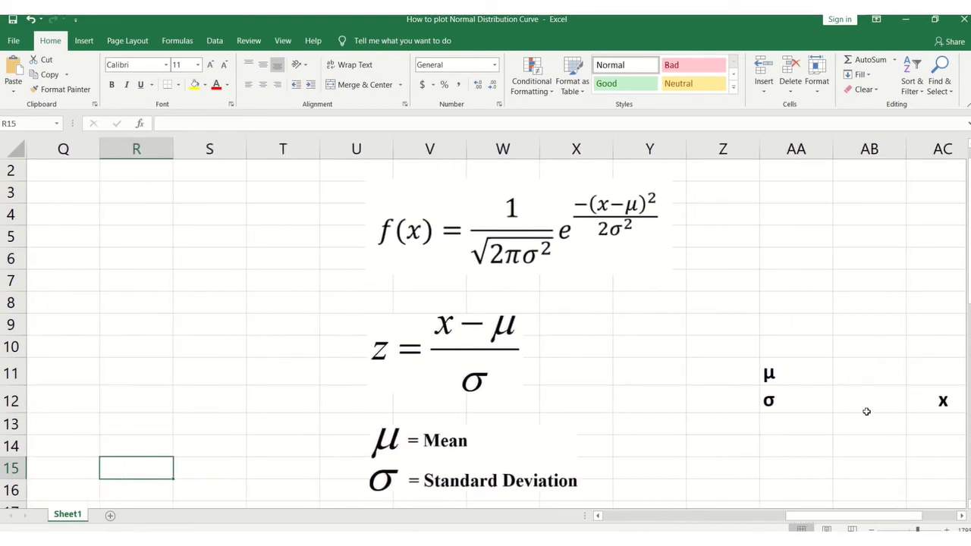
{"action": "left_click", "coordinate": [847, 374]}
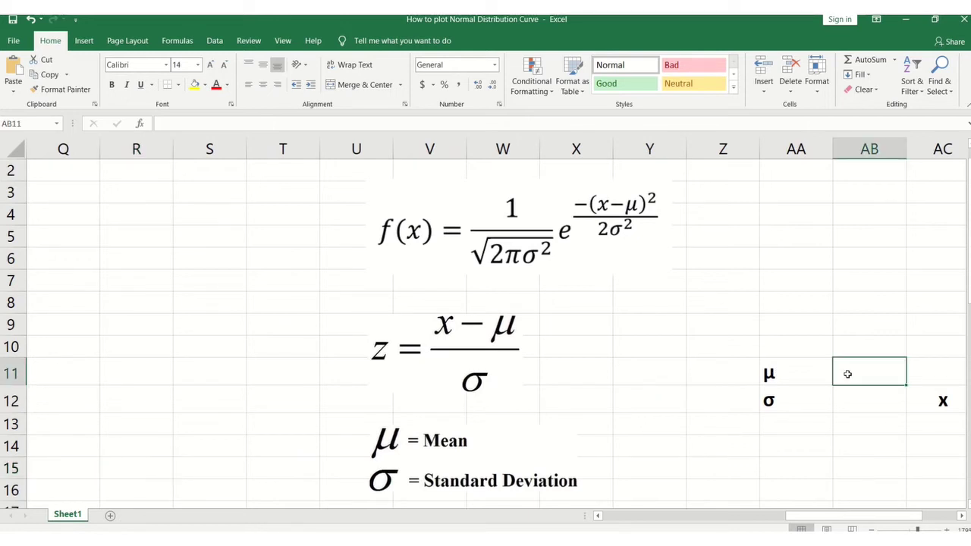
{"action": "type", "text": "="}
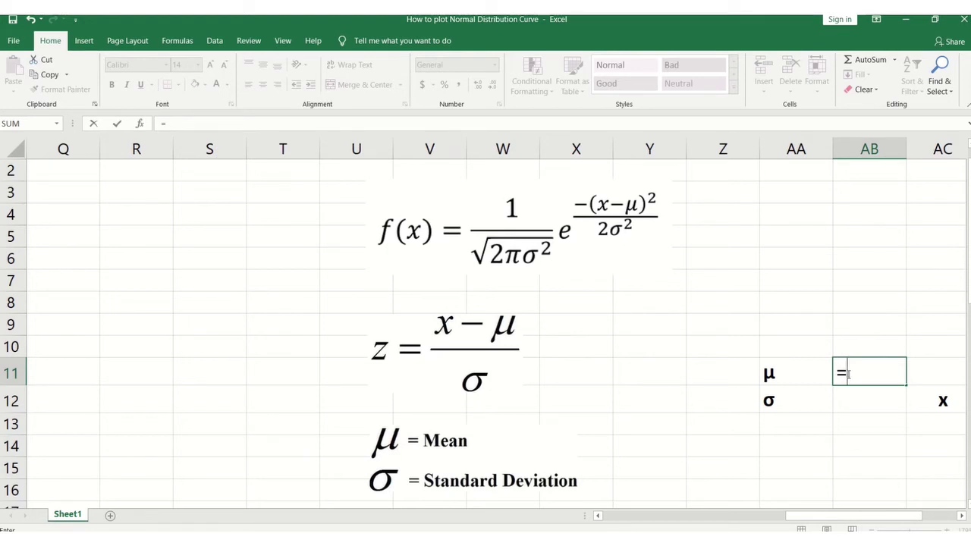
{"action": "type", "text": "AVE"}
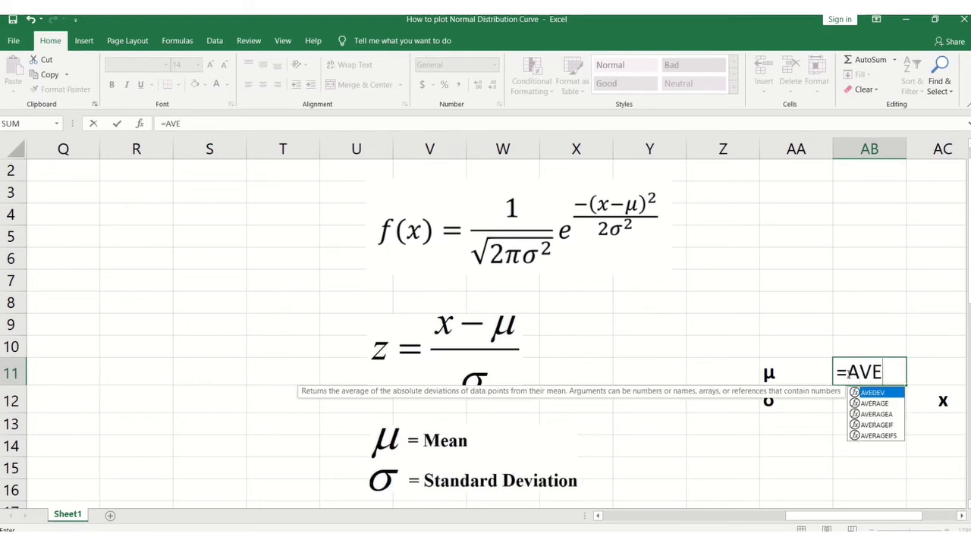
{"action": "type", "text": "RAGE("}
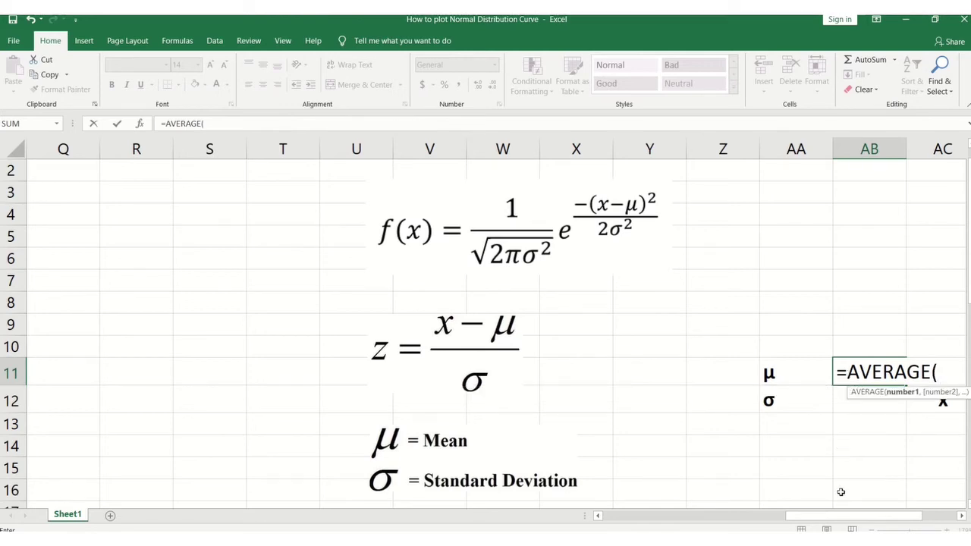
{"action": "left_click_drag", "start_coordinate": [818, 520], "coordinate": [604, 520]}
{"action": "left_click", "coordinate": [590, 427]}
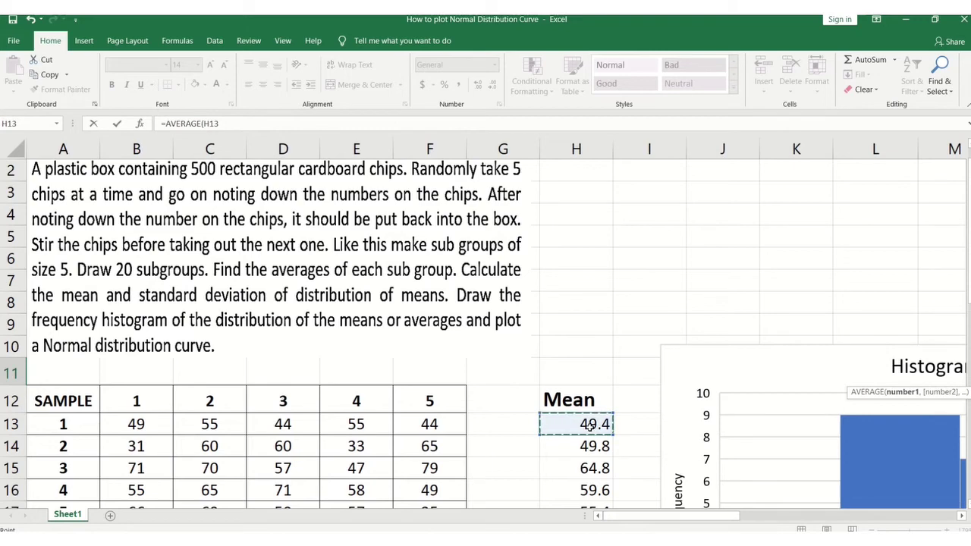
{"action": "key", "text": "ctrl+shift+Down"}
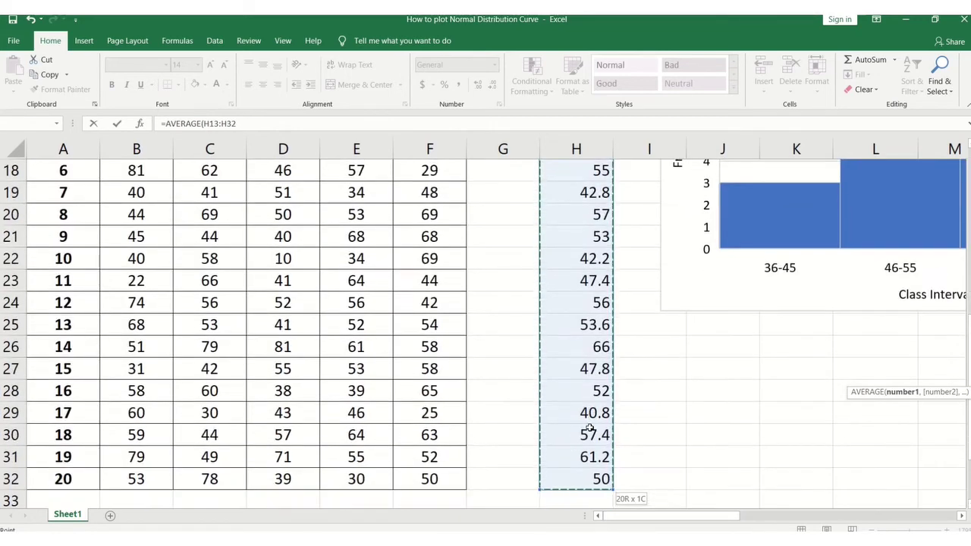
{"action": "left_click", "coordinate": [120, 124]}
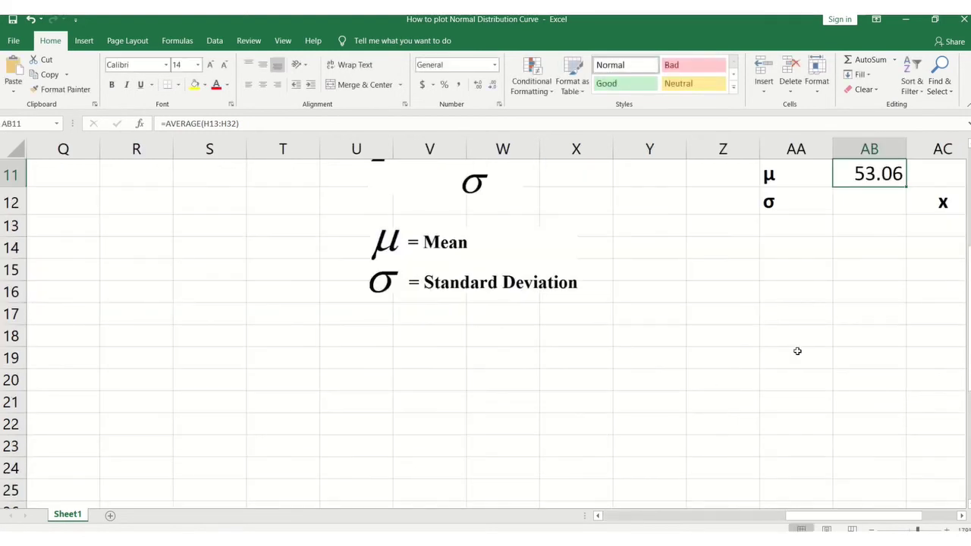
Step: Enter =STDEV.S(H13:H32) in AB12 so σ reads 7.0134
{"action": "left_click", "coordinate": [866, 200]}
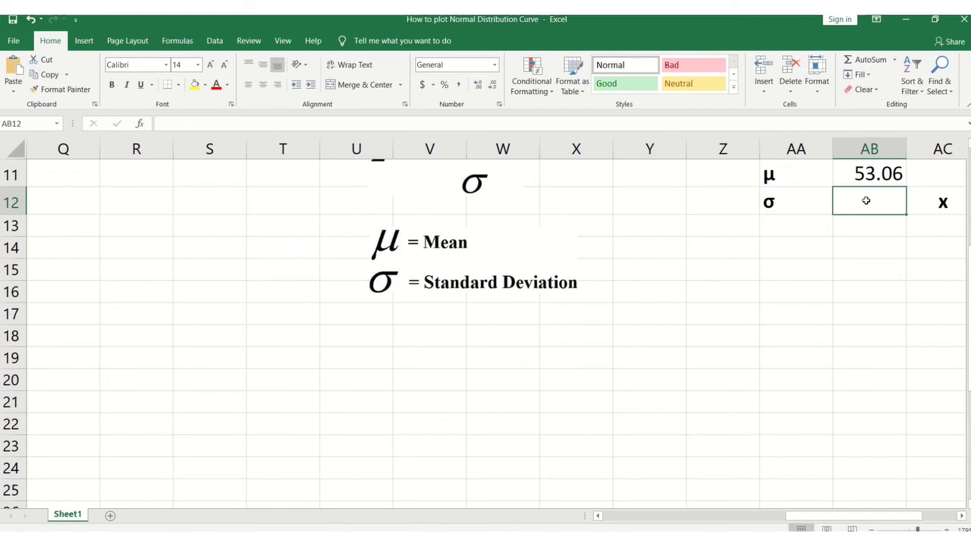
{"action": "type", "text": "="}
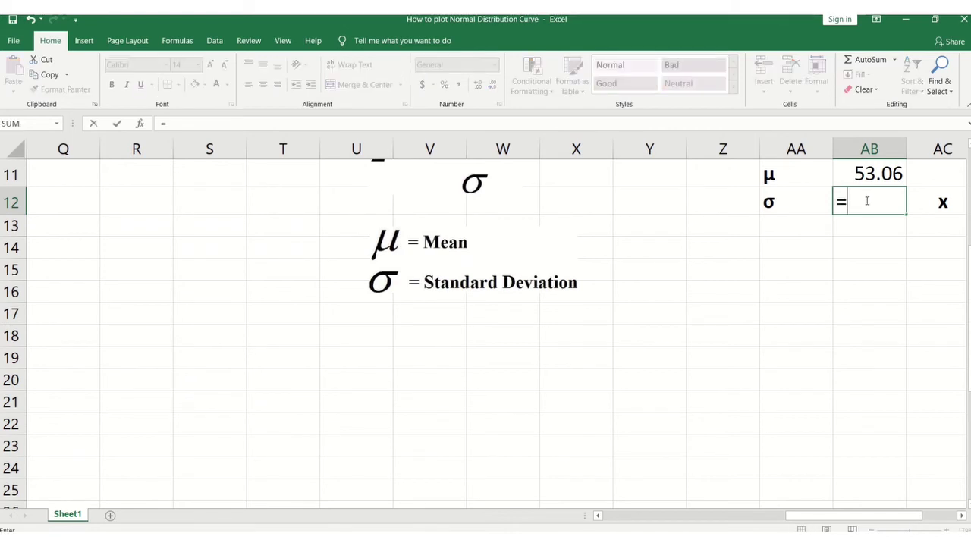
{"action": "type", "text": "STDEV"}
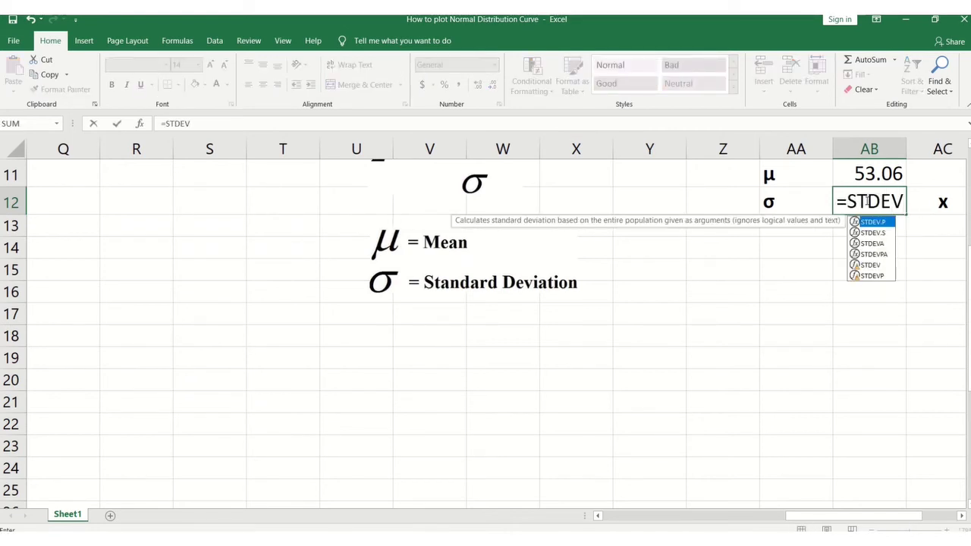
{"action": "left_click", "coordinate": [874, 234]}
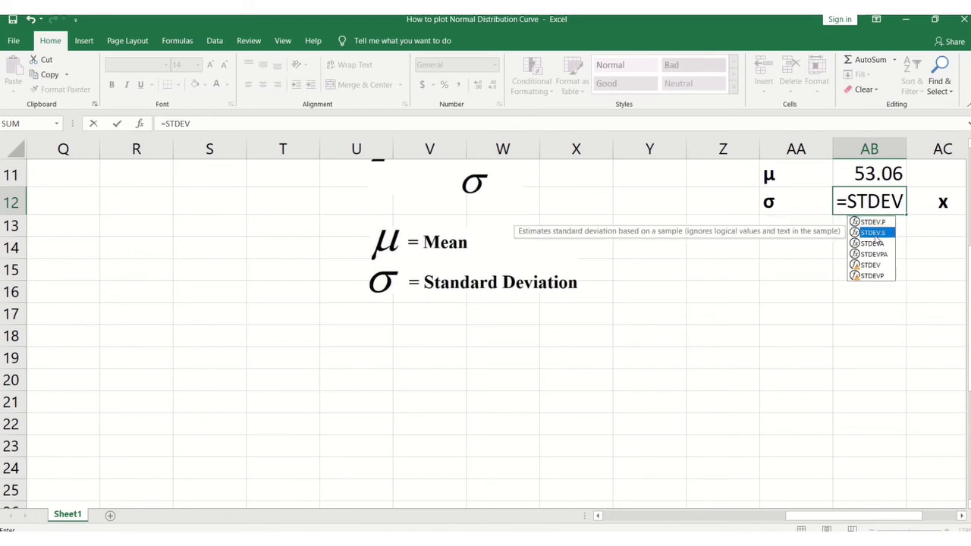
{"action": "double_click", "coordinate": [874, 234]}
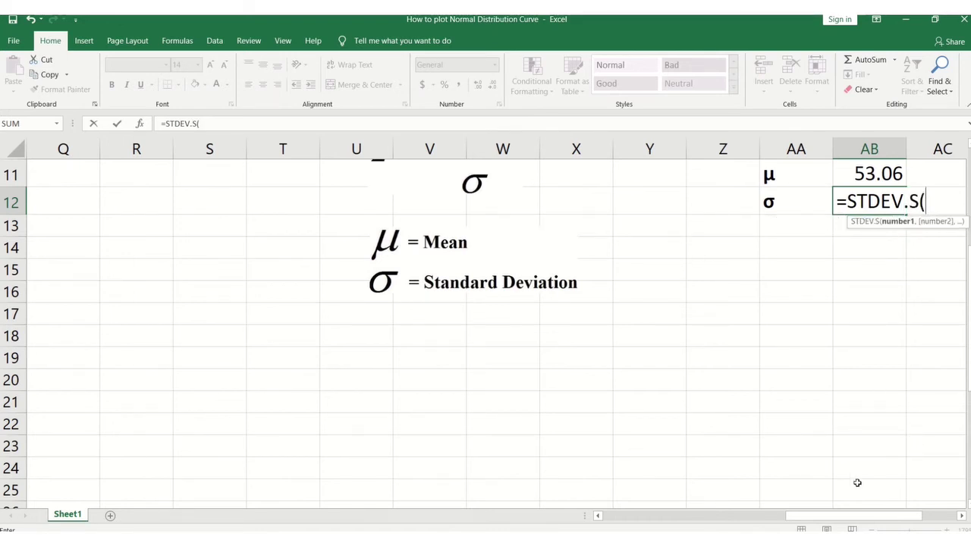
{"action": "left_click_drag", "start_coordinate": [828, 517], "coordinate": [645, 522]}
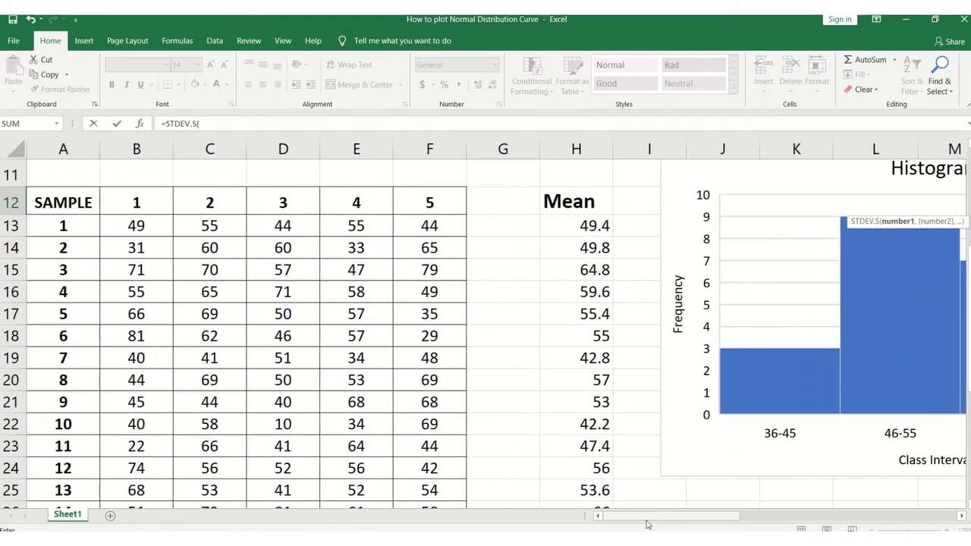
{"action": "left_click", "coordinate": [596, 226]}
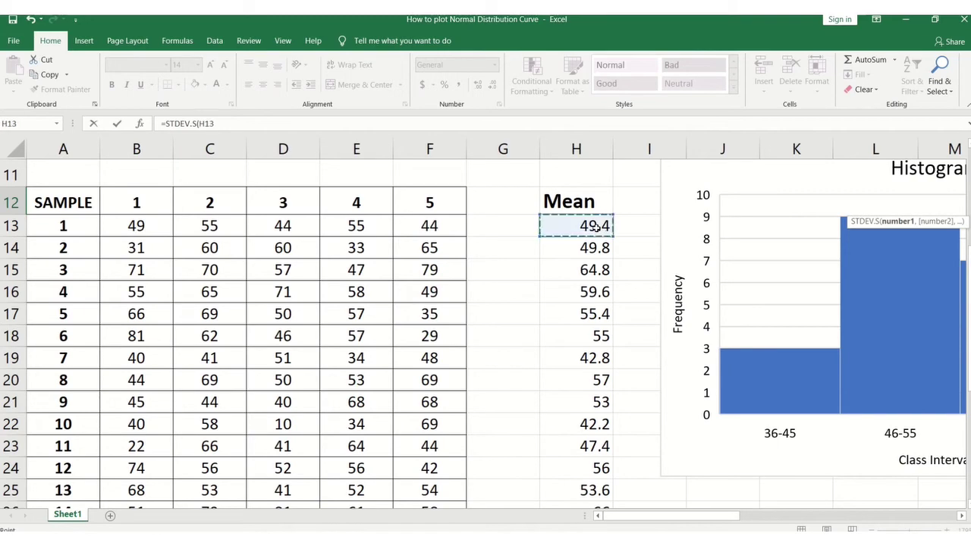
{"action": "key", "text": "ctrl+shift+Down"}
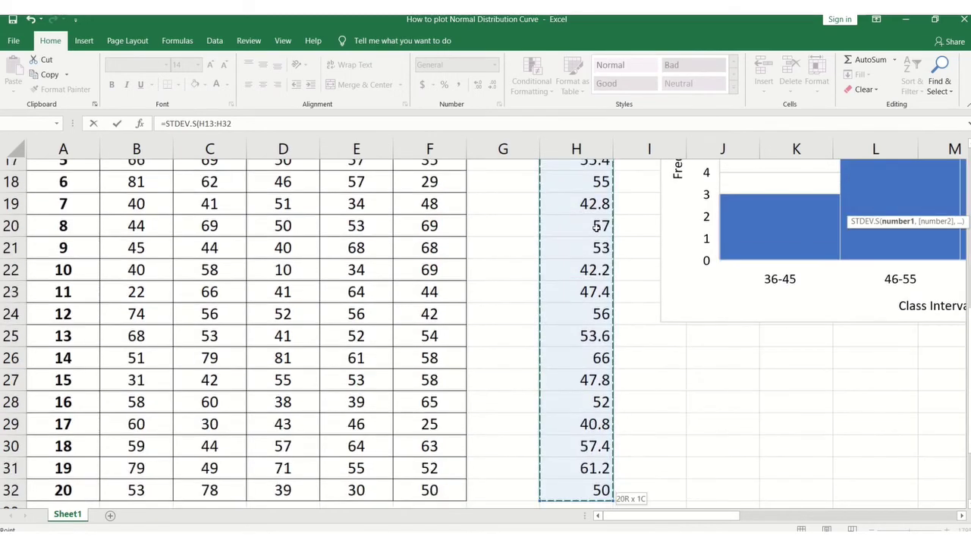
{"action": "left_click", "coordinate": [245, 124]}
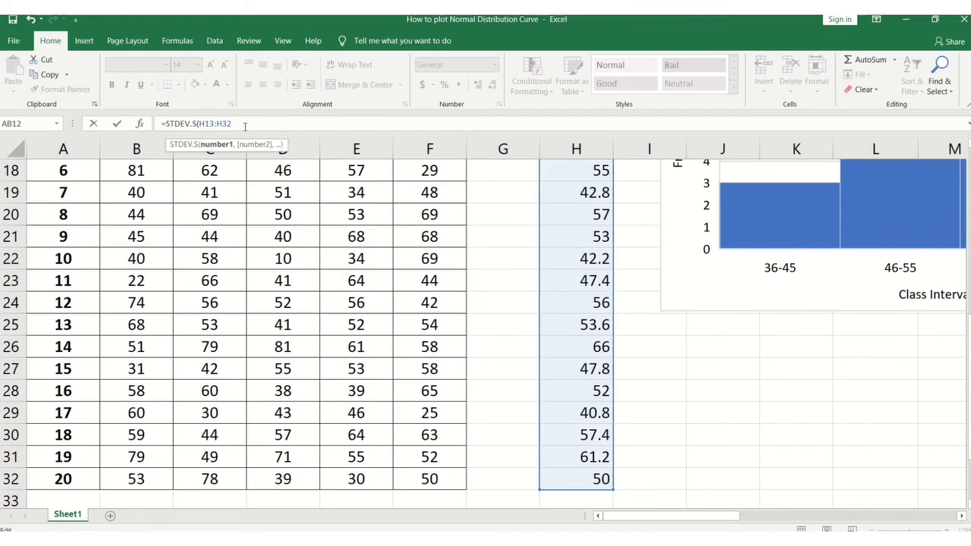
{"action": "type", "text": ")"}
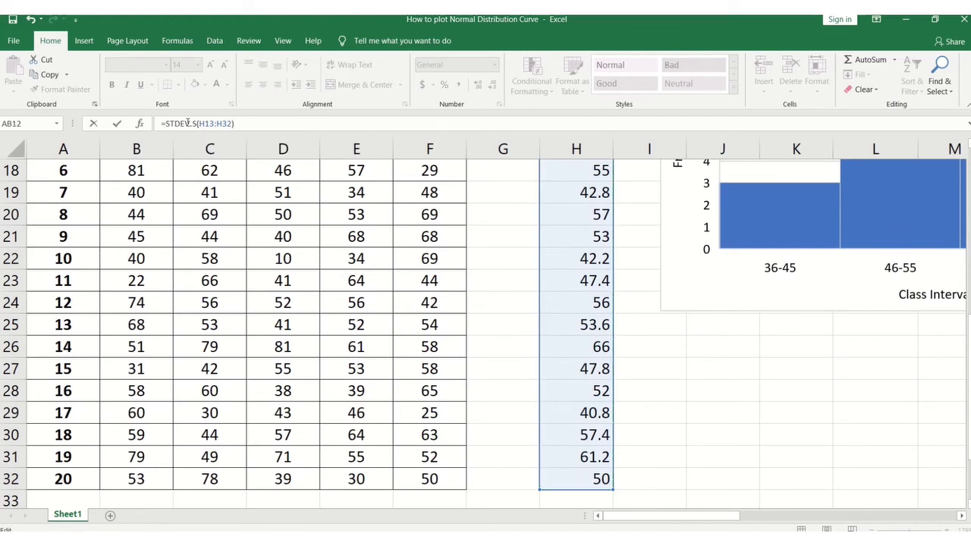
{"action": "left_click", "coordinate": [118, 123]}
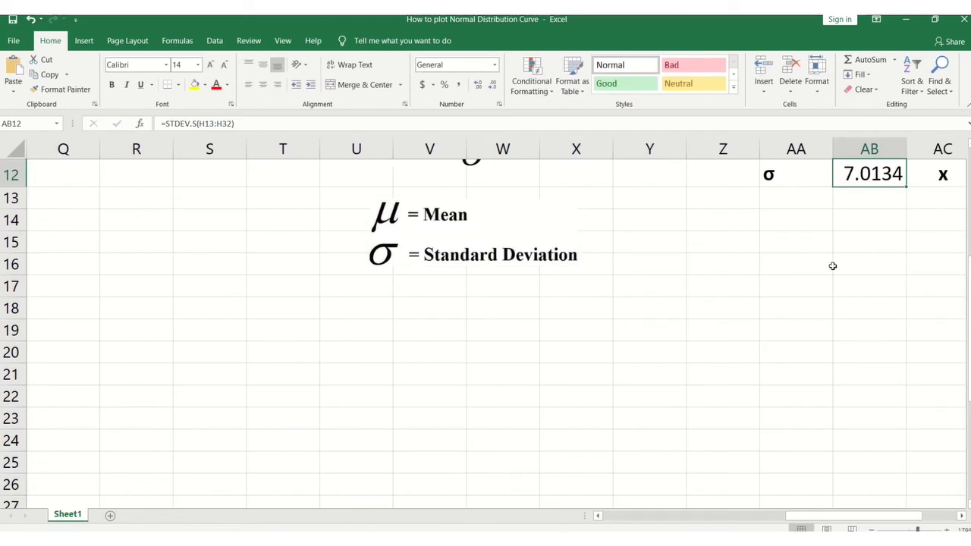
{"action": "left_click", "coordinate": [832, 267]}
Step: Add an x header in I12 with the values 40.5, 50.5, 60.5 and 70.5 below it
{"action": "key", "text": "Up"}
{"action": "key", "text": "Up"}
{"action": "key", "text": "Up"}
{"action": "key", "text": "Up"}
{"action": "key", "text": "Up"}
{"action": "key", "text": "Up"}
{"action": "key", "text": "Up"}
{"action": "key", "text": "Up"}
{"action": "key", "text": "Up"}
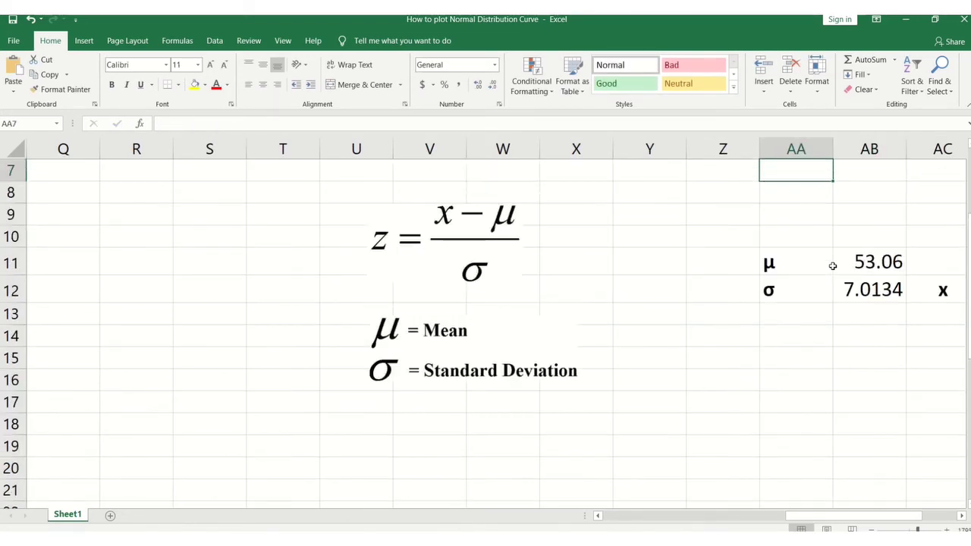
{"action": "key", "text": "Down"}
{"action": "key", "text": "Down"}
{"action": "key", "text": "Down"}
{"action": "key", "text": "Down"}
{"action": "key", "text": "Down"}
{"action": "key", "text": "Down"}
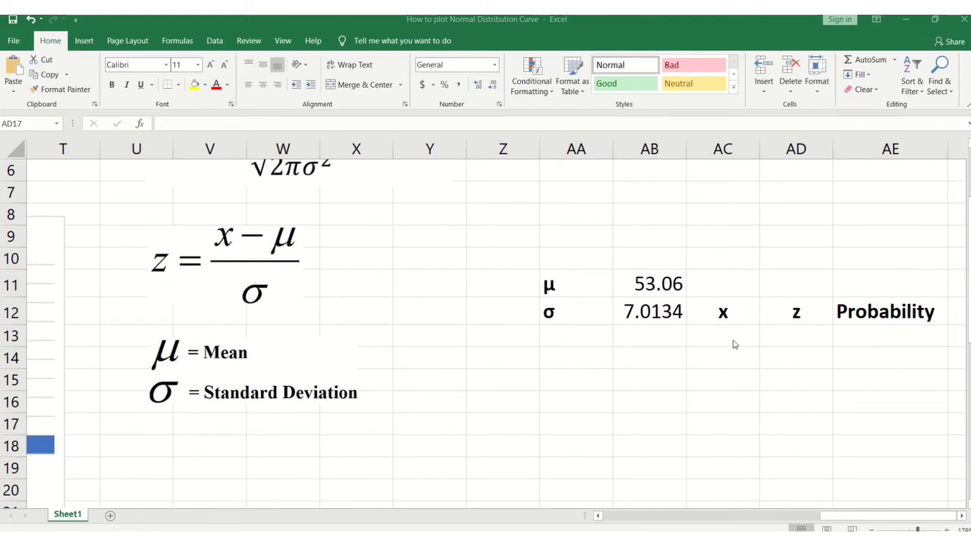
{"action": "left_click", "coordinate": [828, 514]}
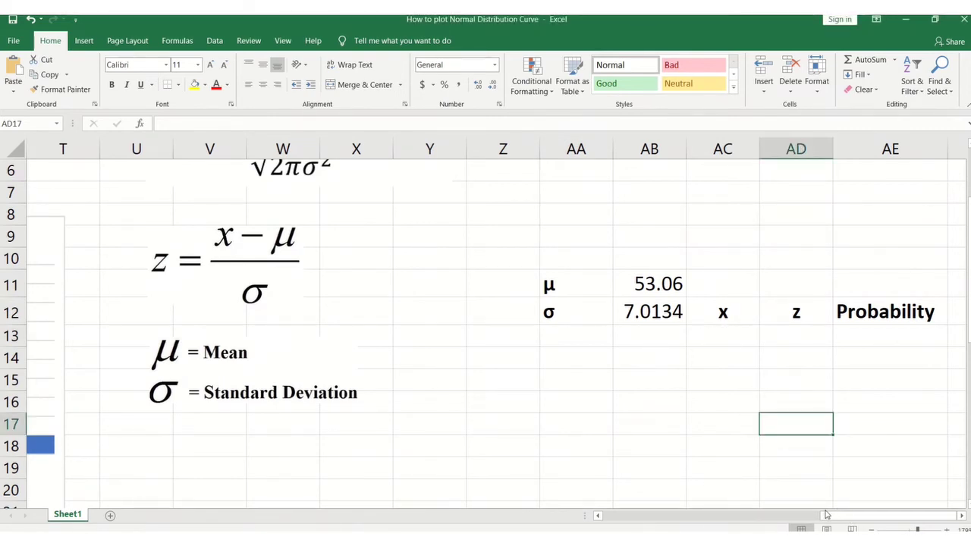
{"action": "left_click_drag", "start_coordinate": [849, 516], "coordinate": [643, 516]}
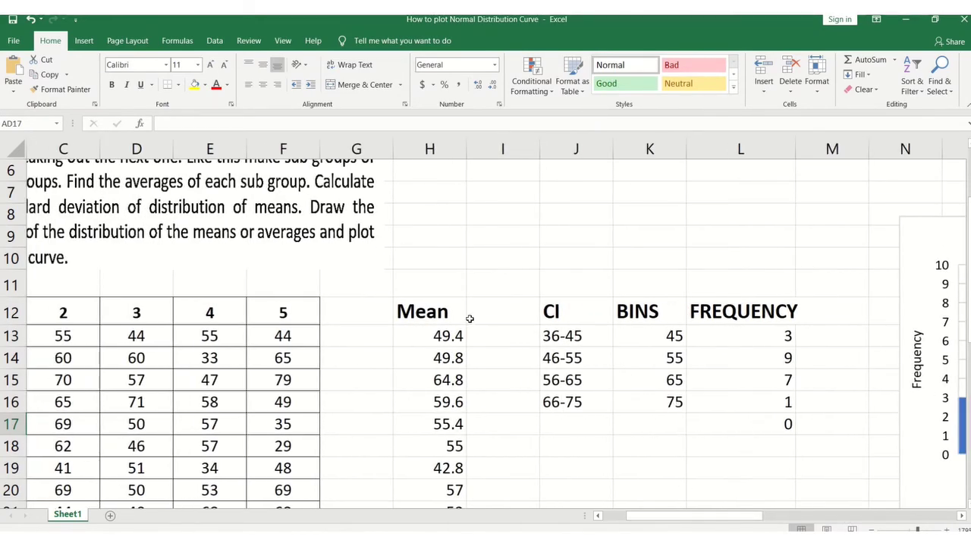
{"action": "left_click", "coordinate": [501, 313]}
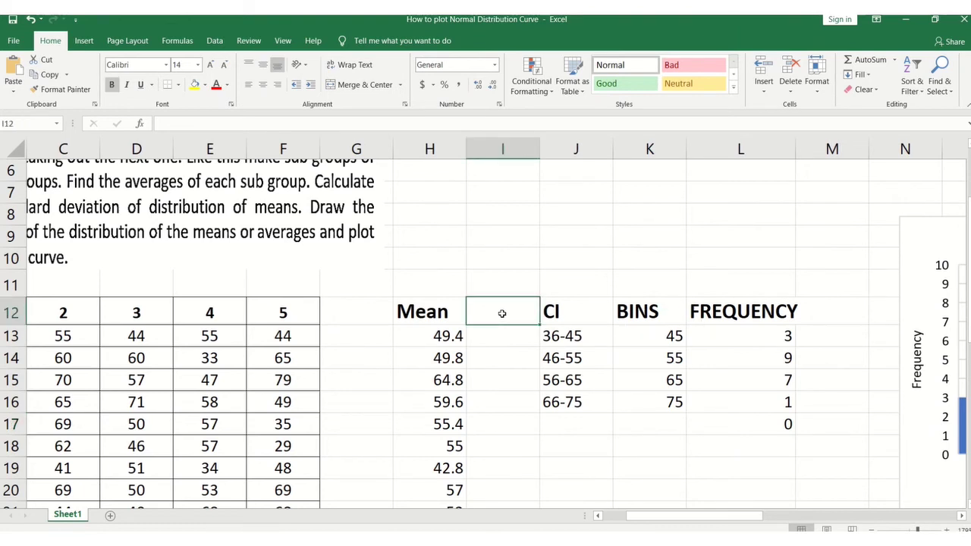
{"action": "type", "text": "x"}
{"action": "key", "text": "Return"}
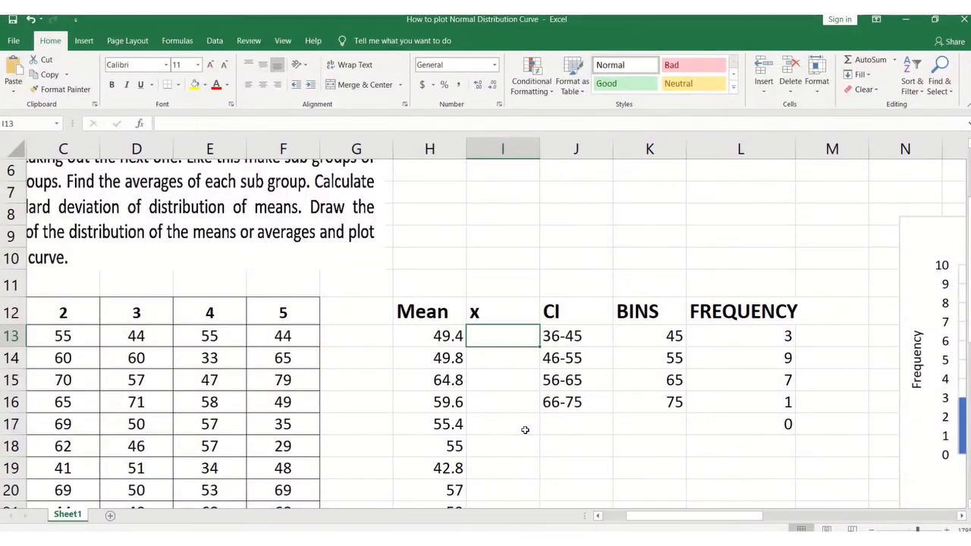
{"action": "type", "text": "40."}
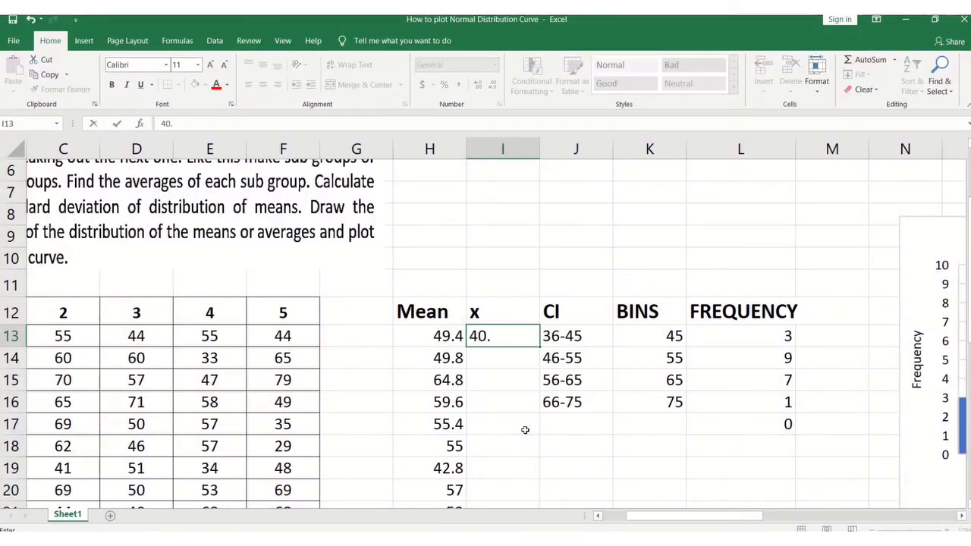
{"action": "type", "text": "5"}
{"action": "key", "text": "Return"}
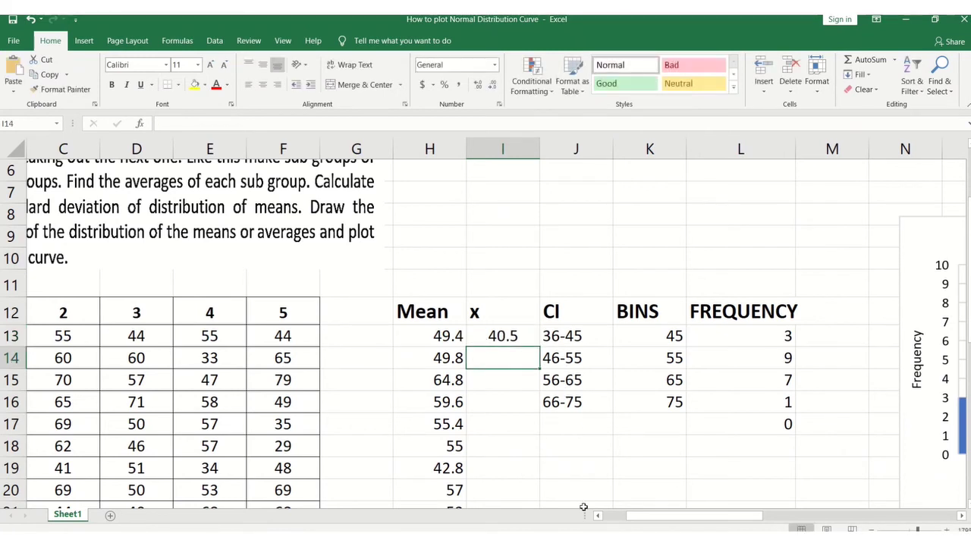
{"action": "type", "text": "50"}
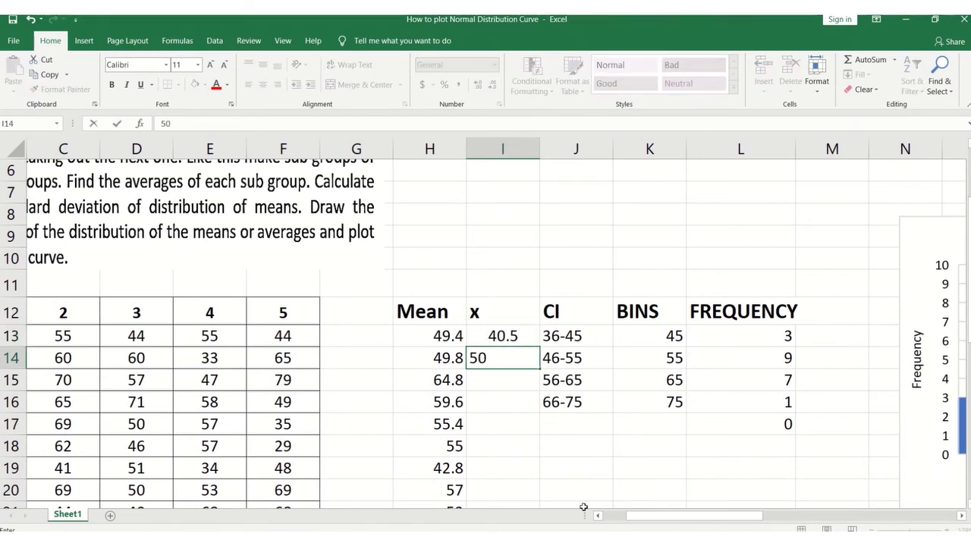
{"action": "type", "text": ".5"}
{"action": "key", "text": "Return"}
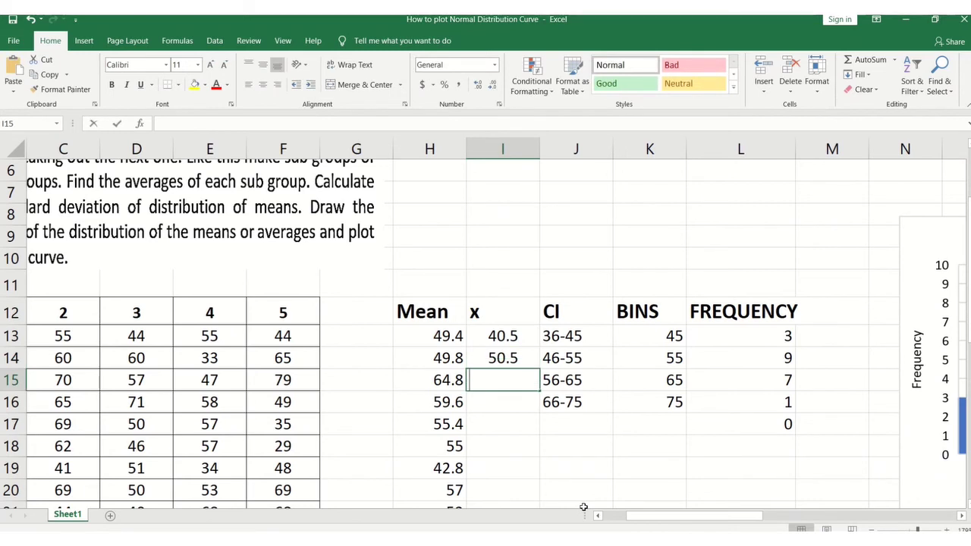
{"action": "type", "text": "60"}
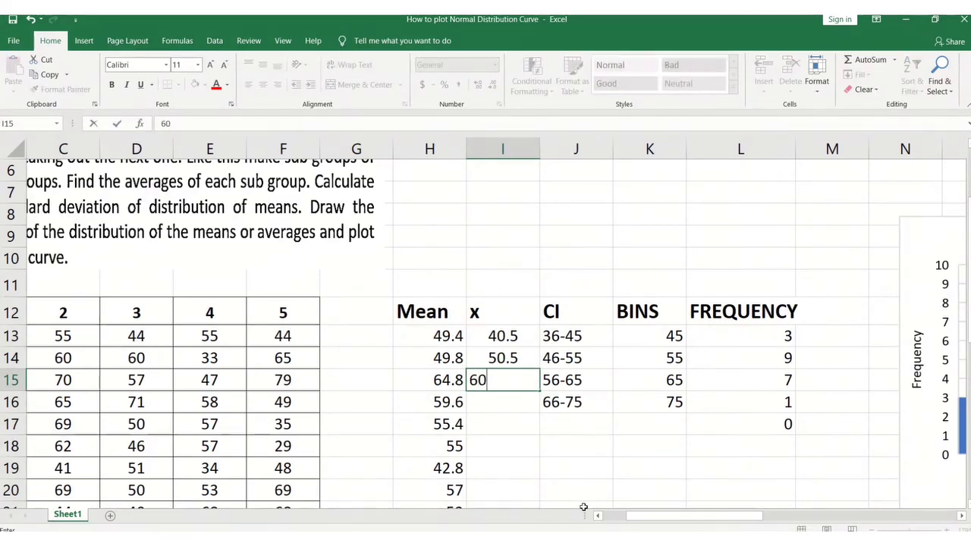
{"action": "type", "text": ".5"}
{"action": "key", "text": "Return"}
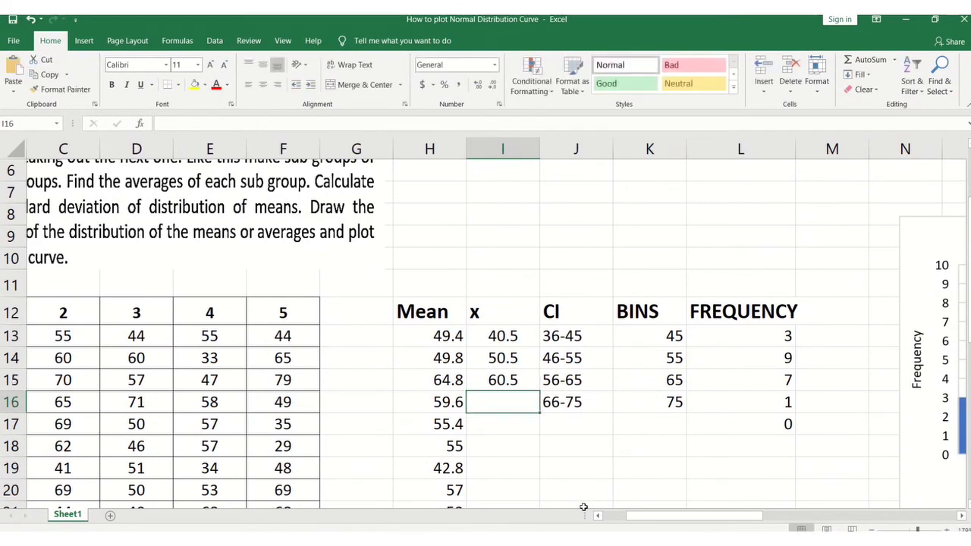
{"action": "type", "text": "7"}
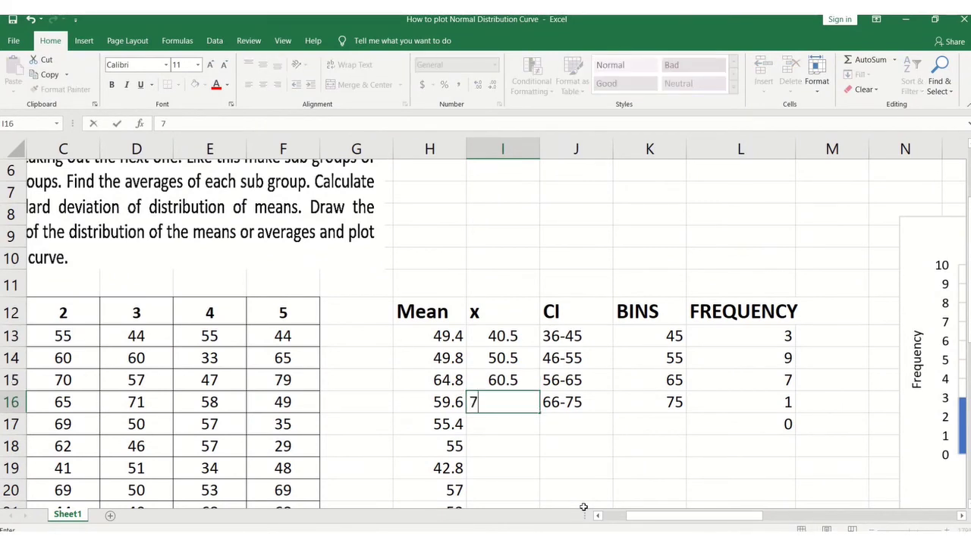
{"action": "type", "text": "0.5"}
{"action": "left_click", "coordinate": [590, 493]}
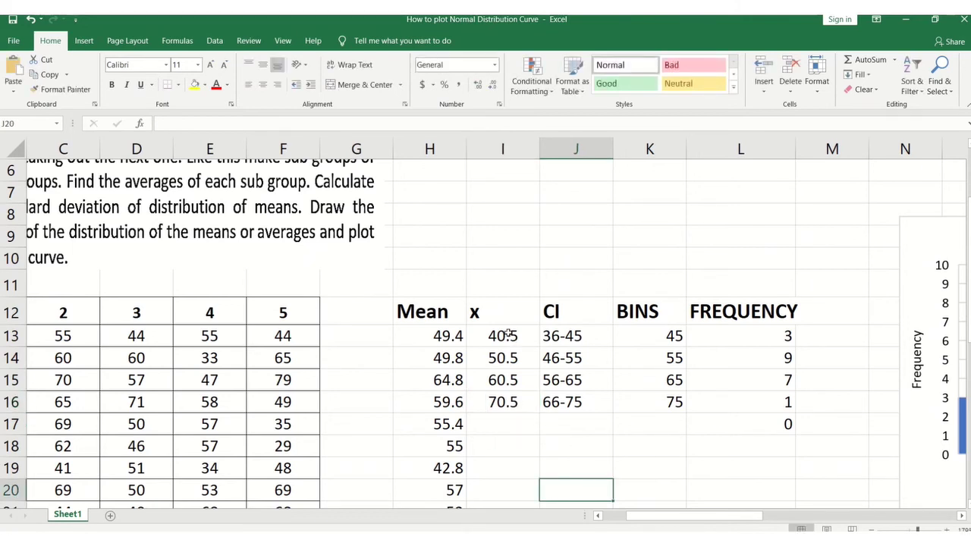
Step: Copy the four x values in I13:I16
{"action": "left_click_drag", "start_coordinate": [504, 335], "coordinate": [510, 400]}
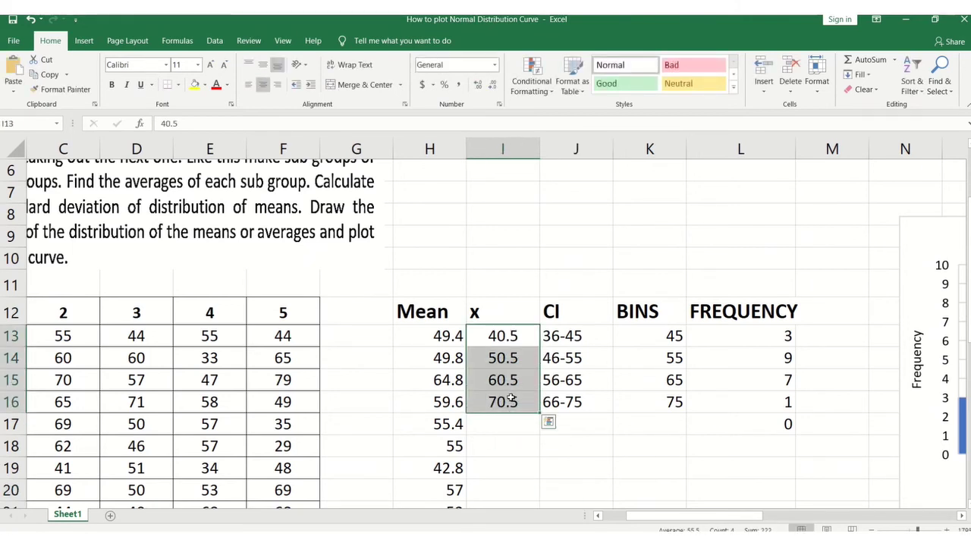
{"action": "key", "text": "ctrl+c"}
{"action": "left_click_drag", "start_coordinate": [718, 518], "coordinate": [895, 519]}
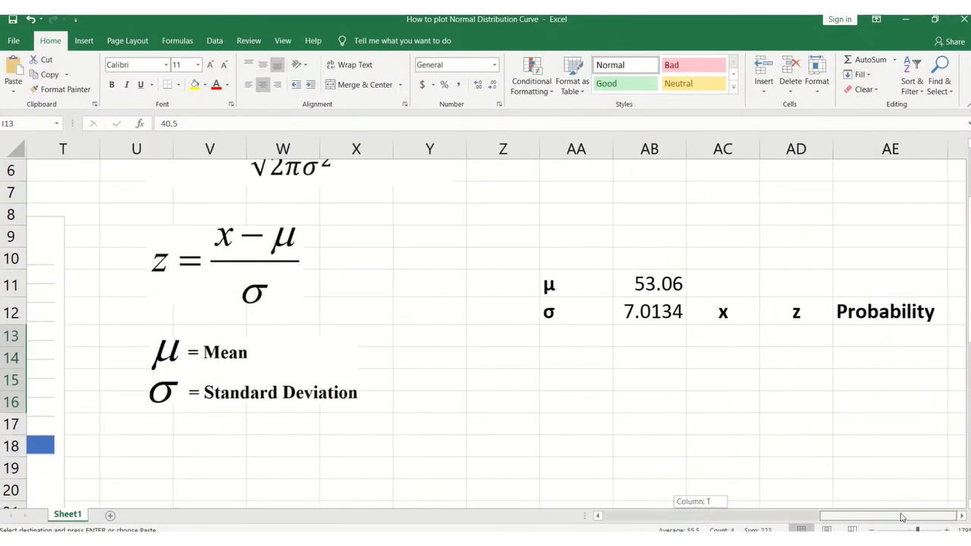
{"action": "left_click", "coordinate": [731, 340]}
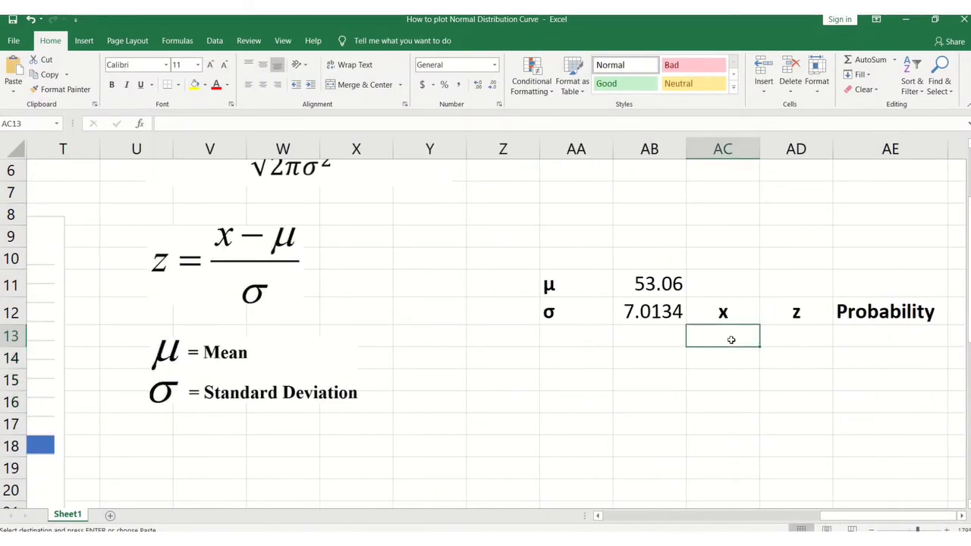
{"action": "key", "text": "ctrl+v"}
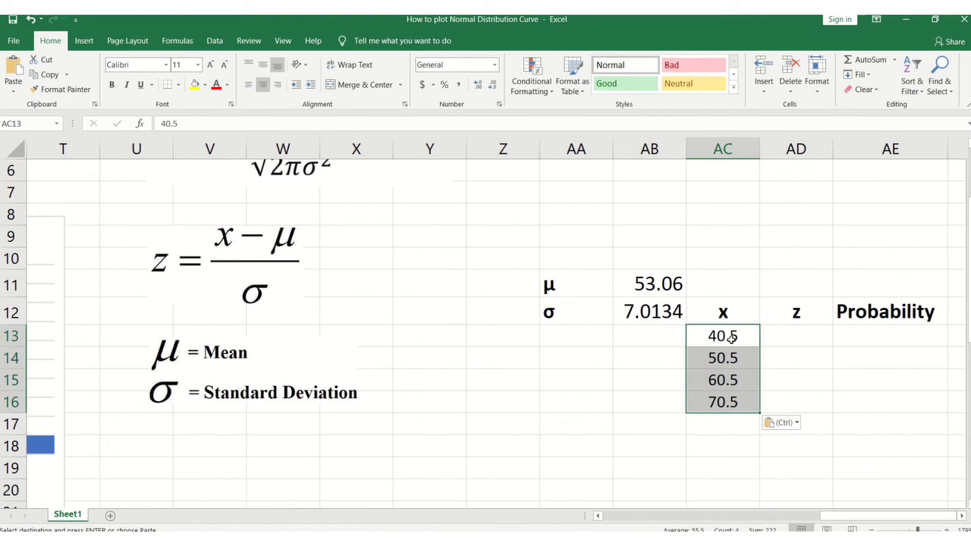
{"action": "left_click", "coordinate": [733, 454]}
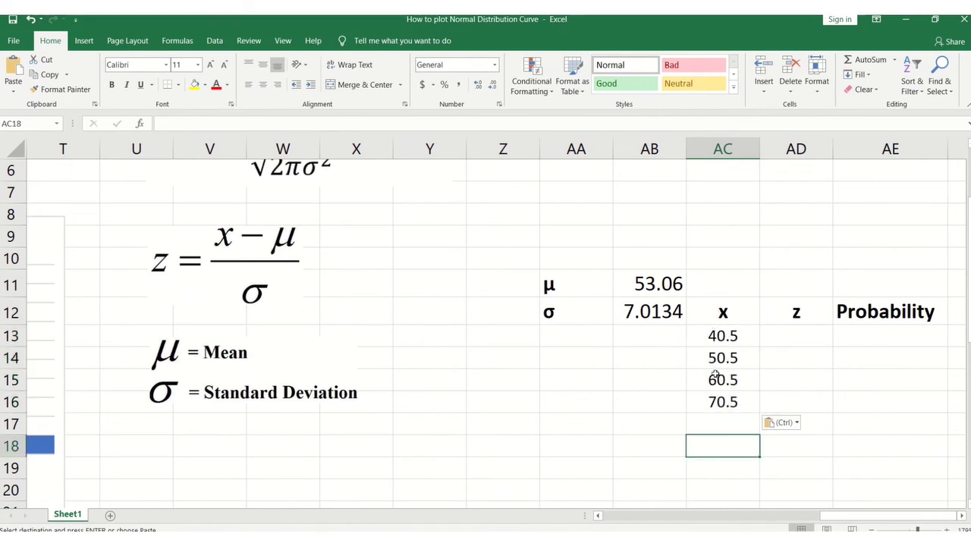
{"action": "left_click", "coordinate": [790, 343]}
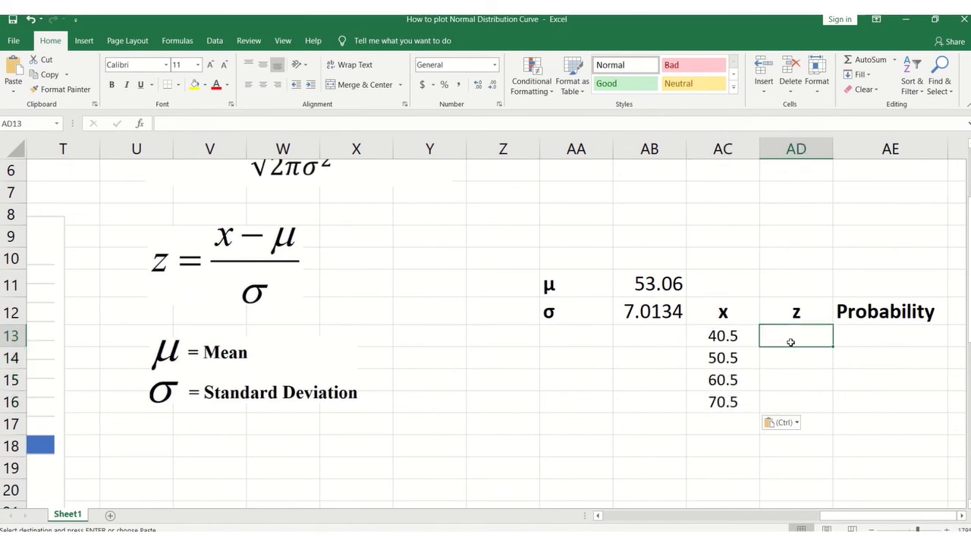
Step: Start the z formula in AD13 as (AC13 minus the locked mean $AB$11)
{"action": "type", "text": "="}
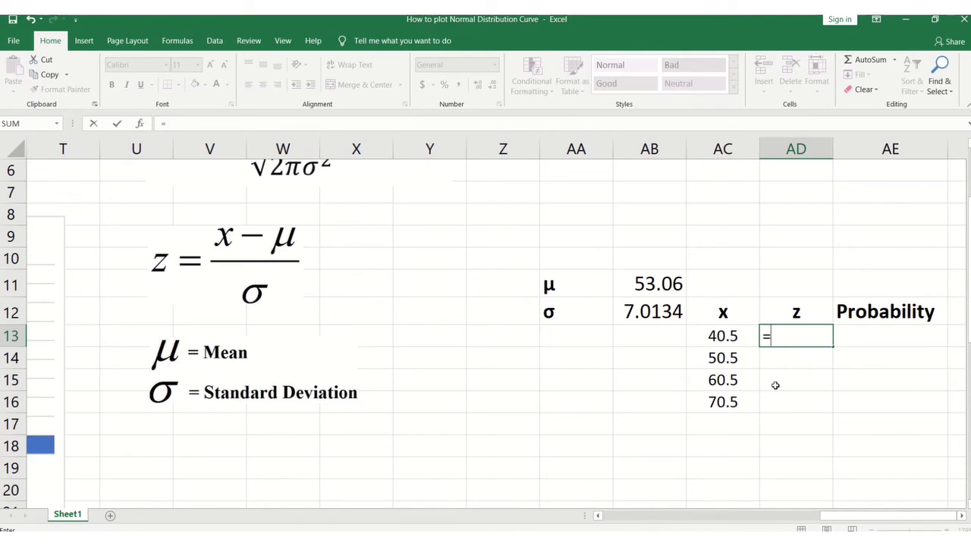
{"action": "type", "text": "("}
{"action": "left_click", "coordinate": [713, 336]}
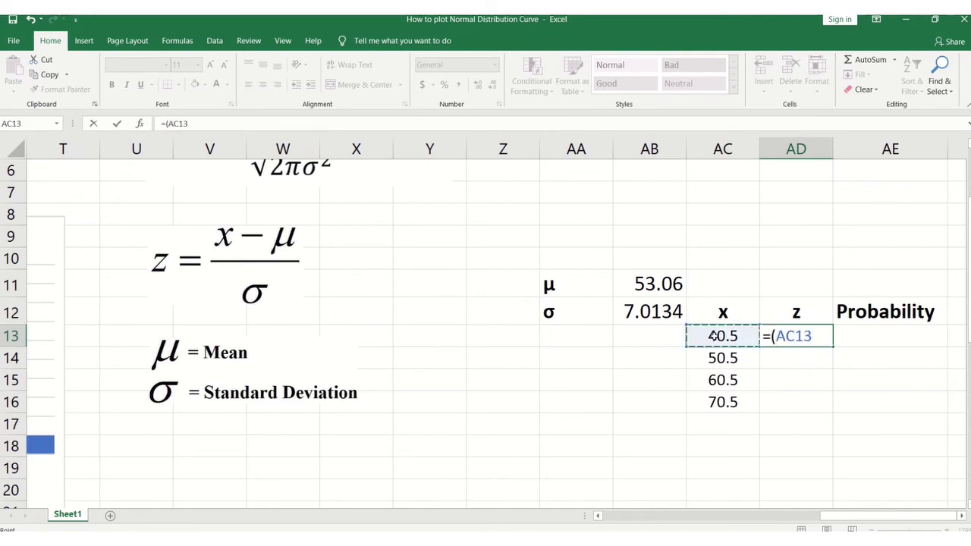
{"action": "type", "text": "-"}
{"action": "left_click", "coordinate": [641, 288]}
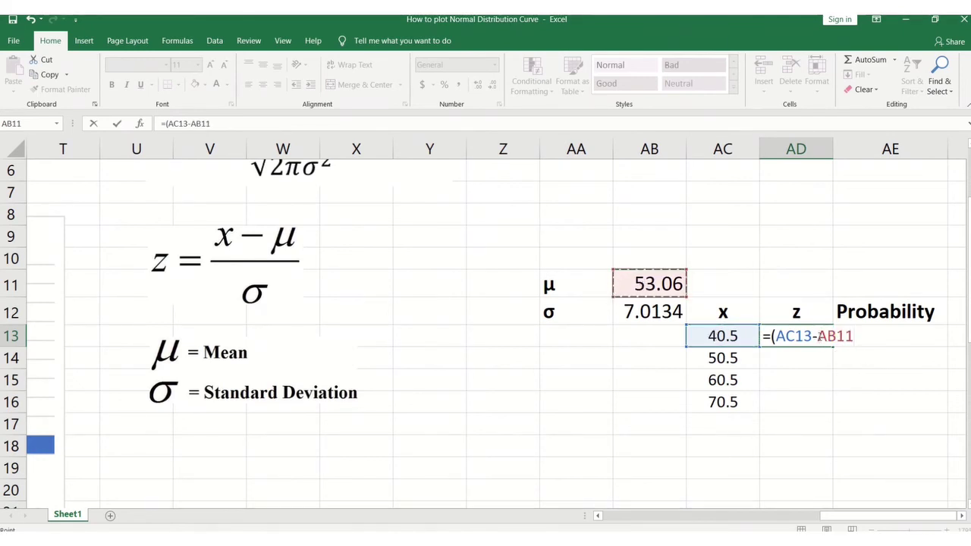
{"action": "left_click", "coordinate": [817, 336]}
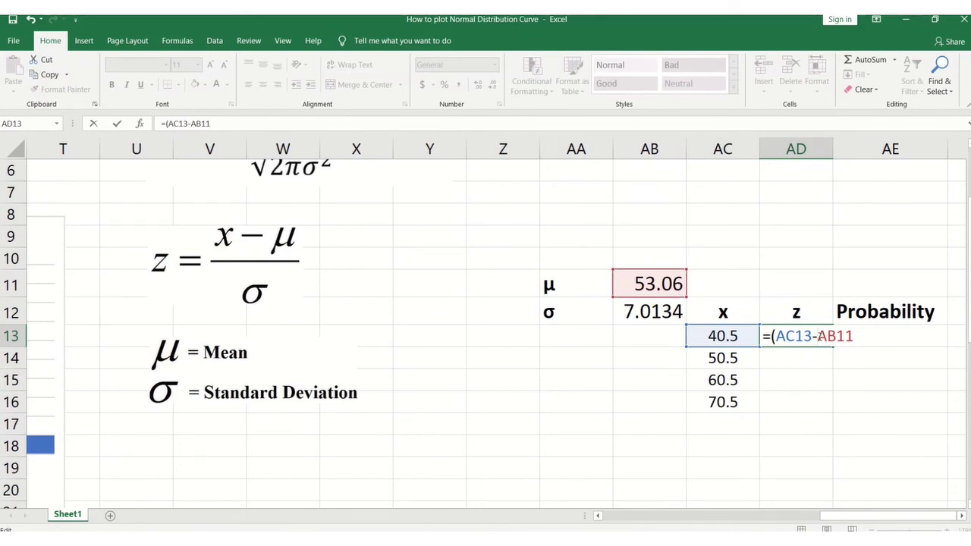
{"action": "type", "text": "$"}
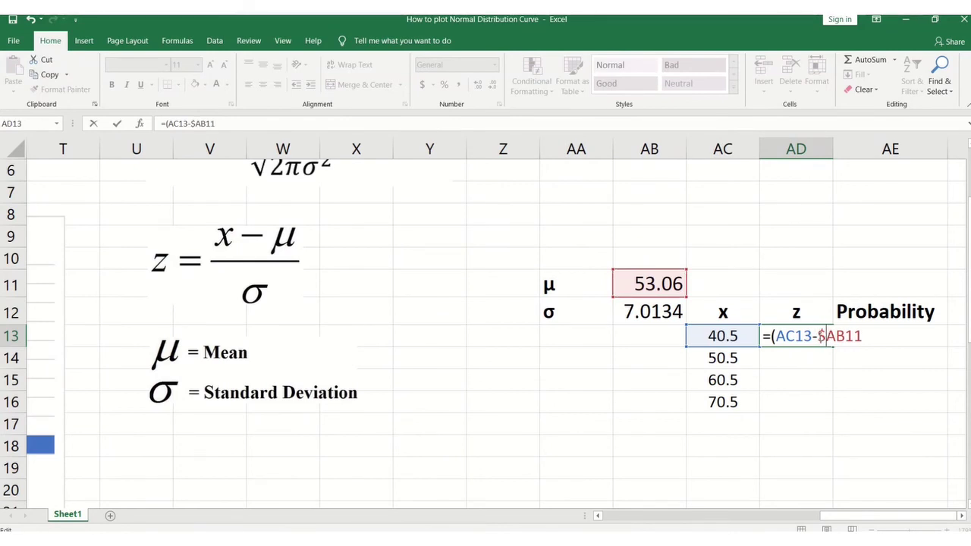
{"action": "left_click", "coordinate": [845, 337]}
{"action": "type", "text": "$"}
Step: Divide by the locked standard deviation $AB$12 and commit the z formula
{"action": "left_click", "coordinate": [872, 336]}
{"action": "type", "text": ")/"}
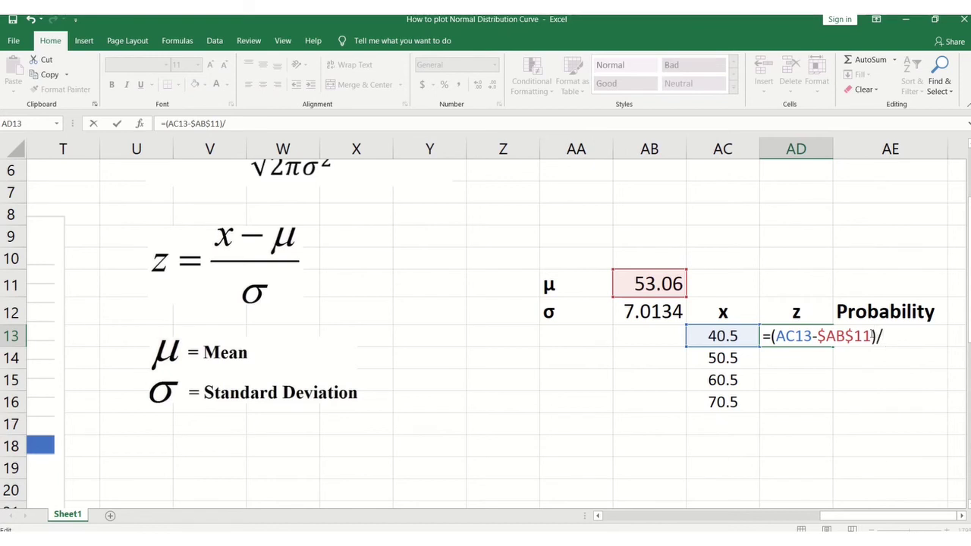
{"action": "left_click", "coordinate": [656, 312]}
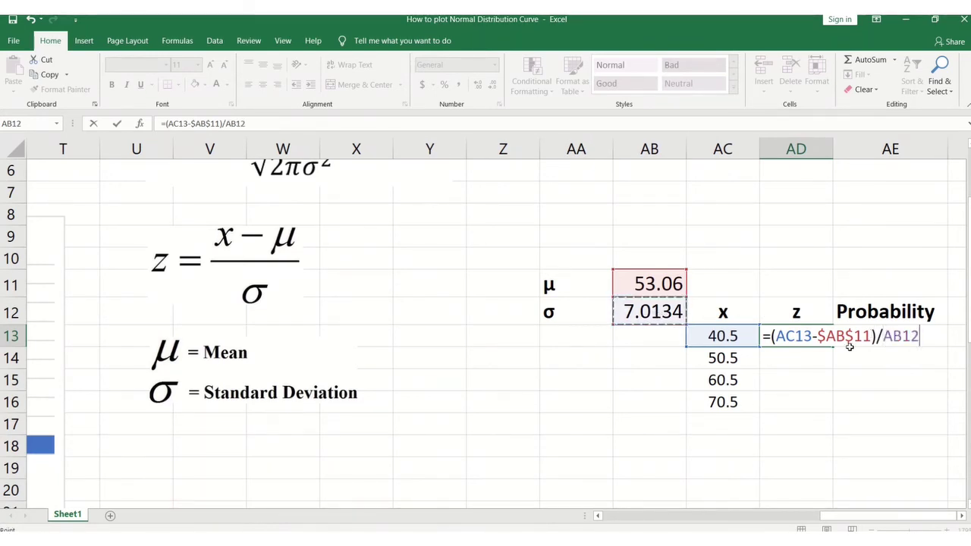
{"action": "left_click", "coordinate": [882, 336]}
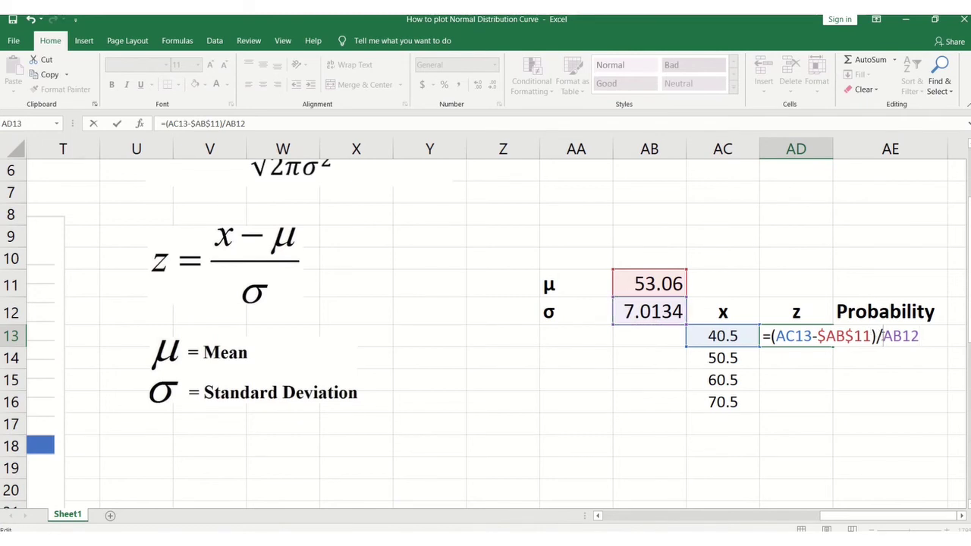
{"action": "type", "text": "$AB"}
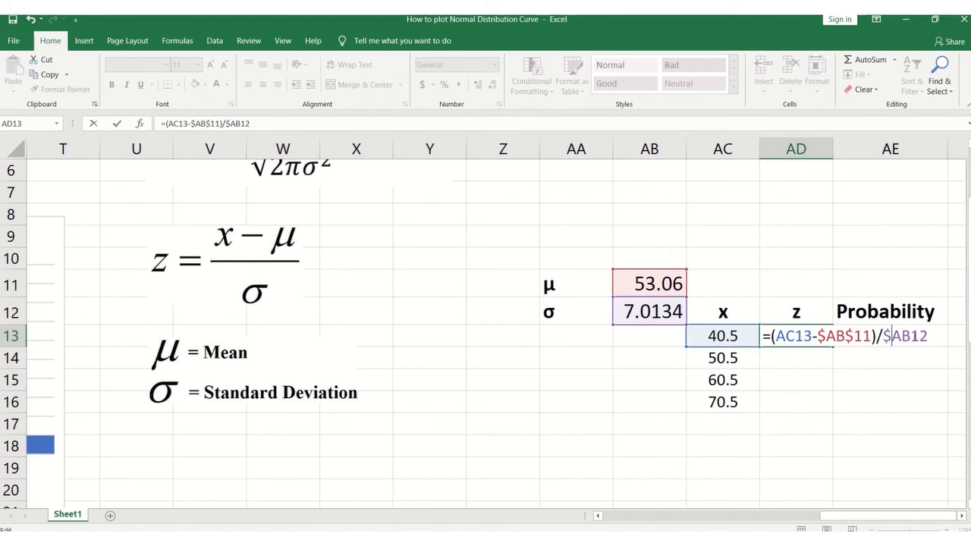
{"action": "type", "text": "$"}
{"action": "left_click", "coordinate": [117, 123]}
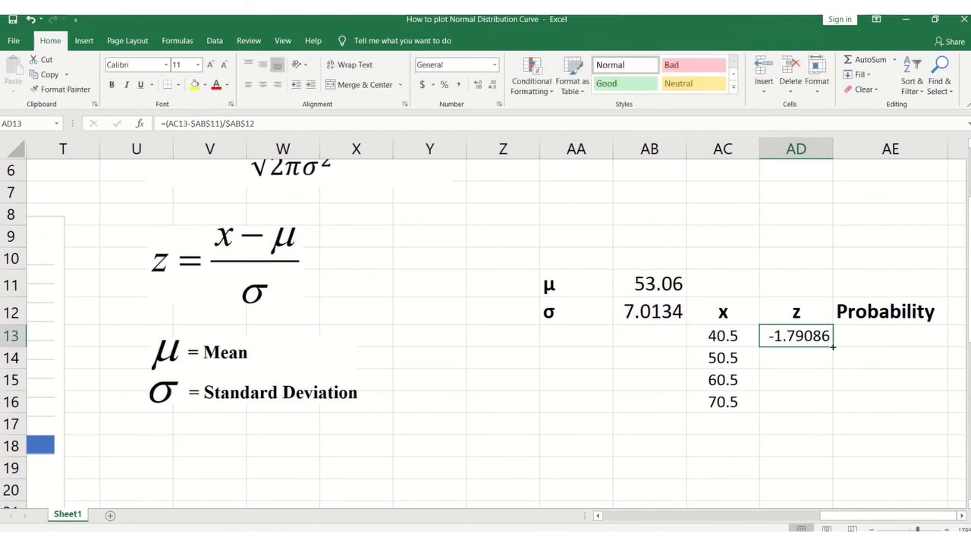
Step: Fill the z formula down to AD16 and begin a NORM formula in AE13
{"action": "left_click_drag", "start_coordinate": [833, 346], "coordinate": [830, 414]}
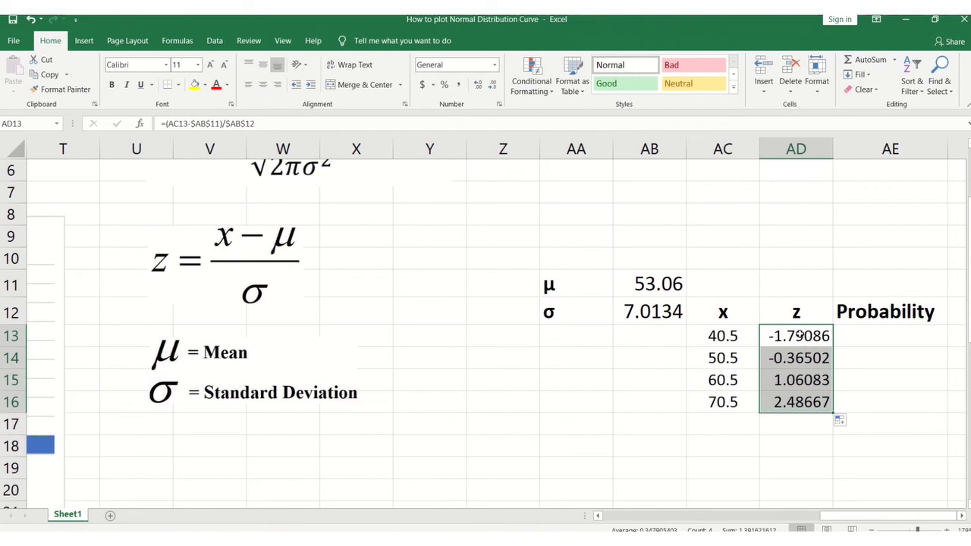
{"action": "left_click", "coordinate": [881, 339]}
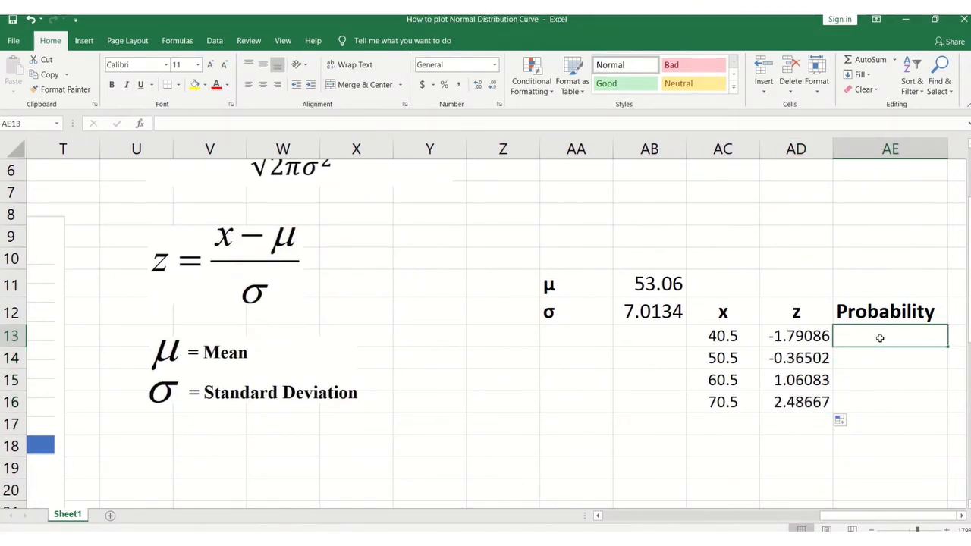
{"action": "type", "text": "="}
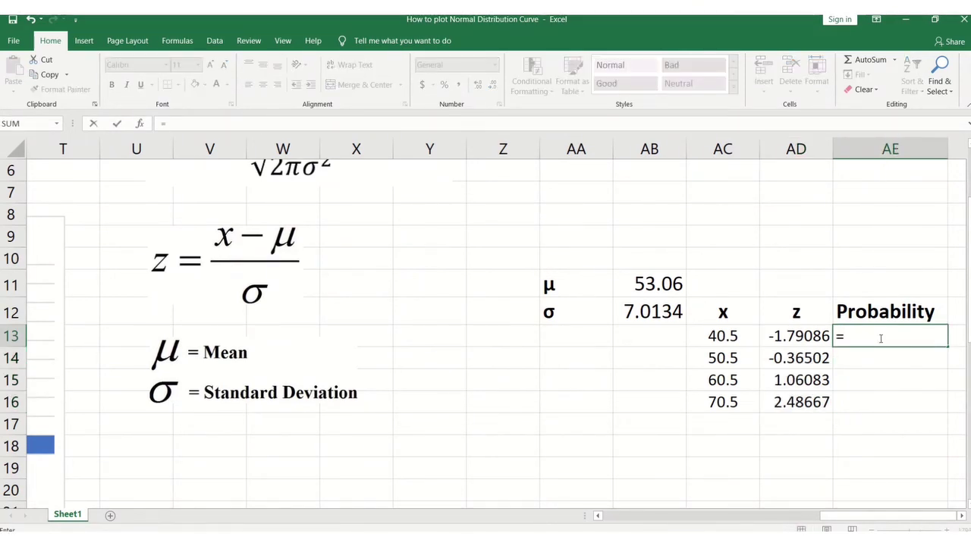
{"action": "type", "text": "N"}
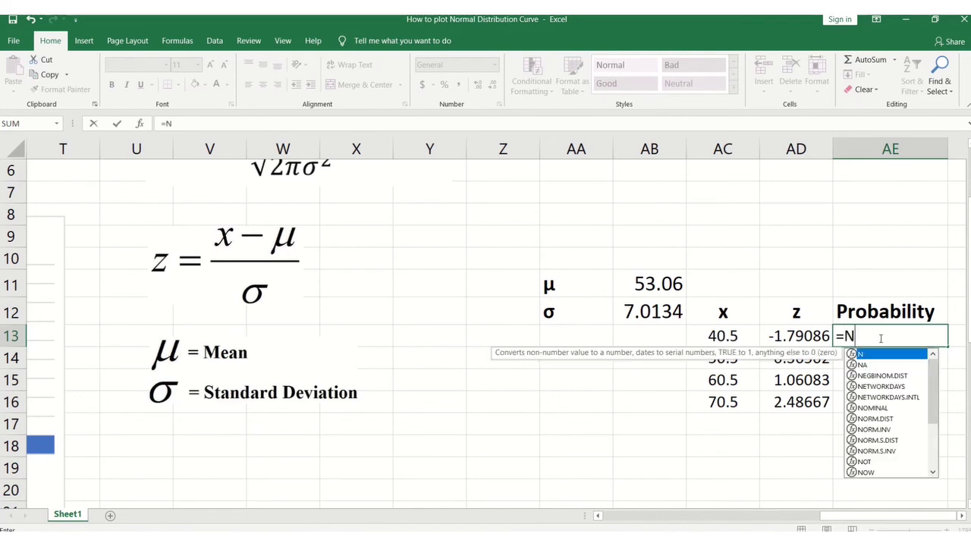
{"action": "type", "text": "OR"}
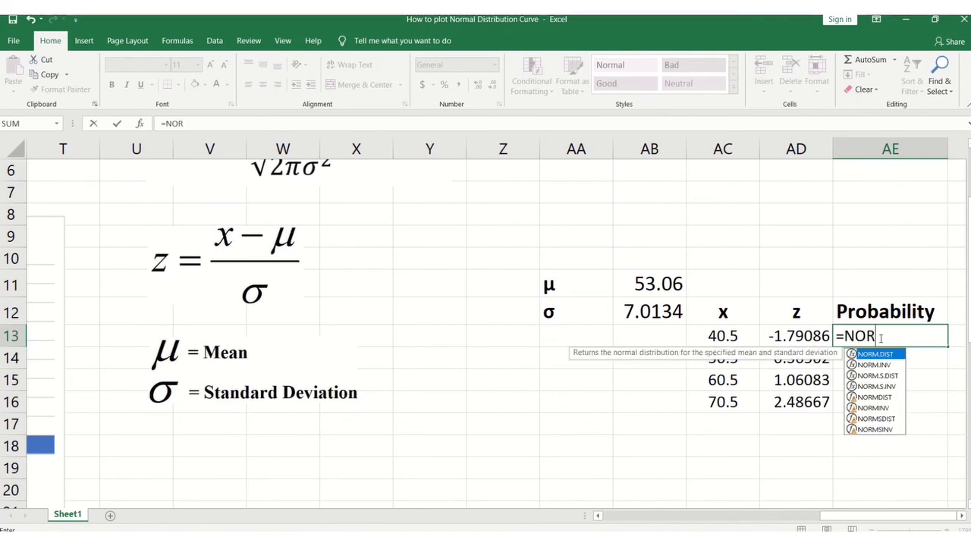
{"action": "type", "text": "M"}
Step: Enter =NORM.S.DIST(AD13,FALSE) in AE13 and fill it down to AE16
{"action": "double_click", "coordinate": [893, 376]}
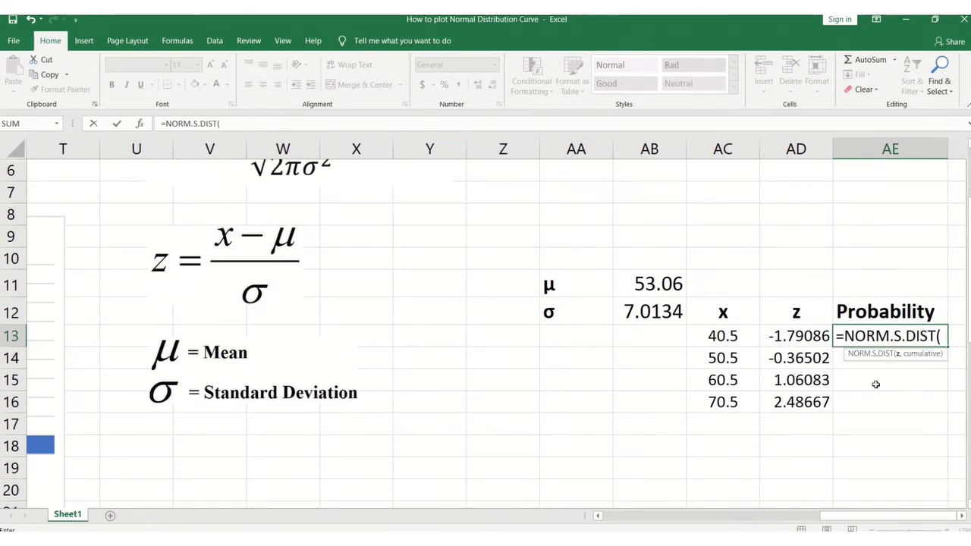
{"action": "left_click", "coordinate": [777, 336]}
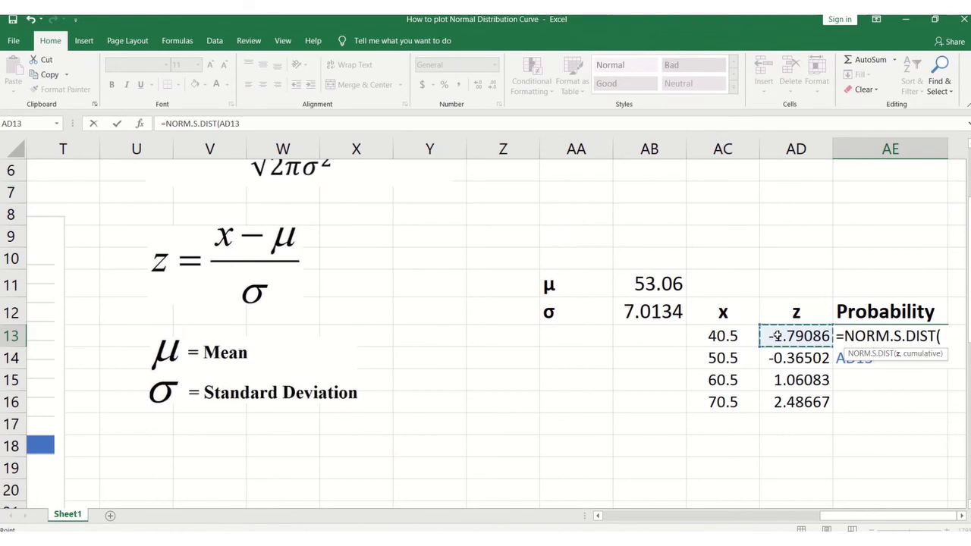
{"action": "left_click", "coordinate": [947, 337]}
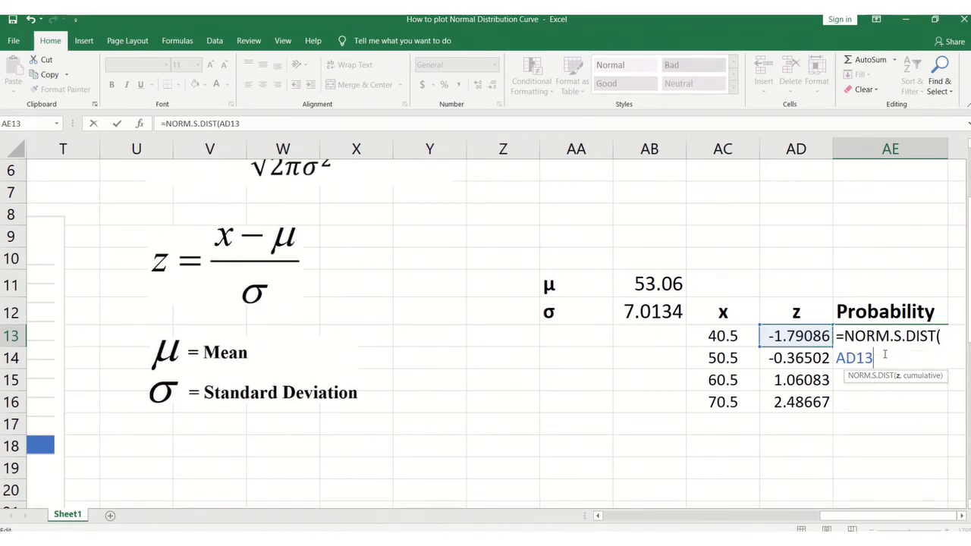
{"action": "type", "text": ","}
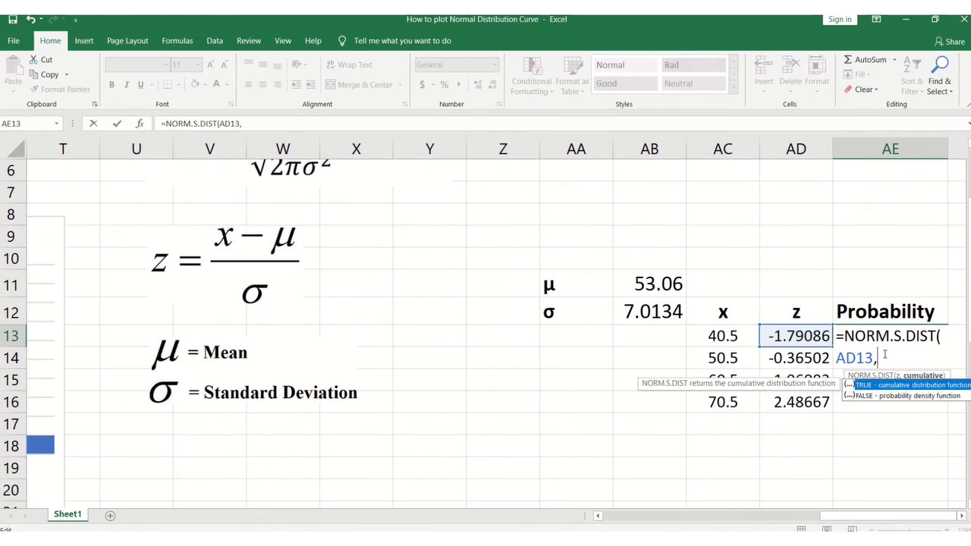
{"action": "left_click", "coordinate": [886, 398]}
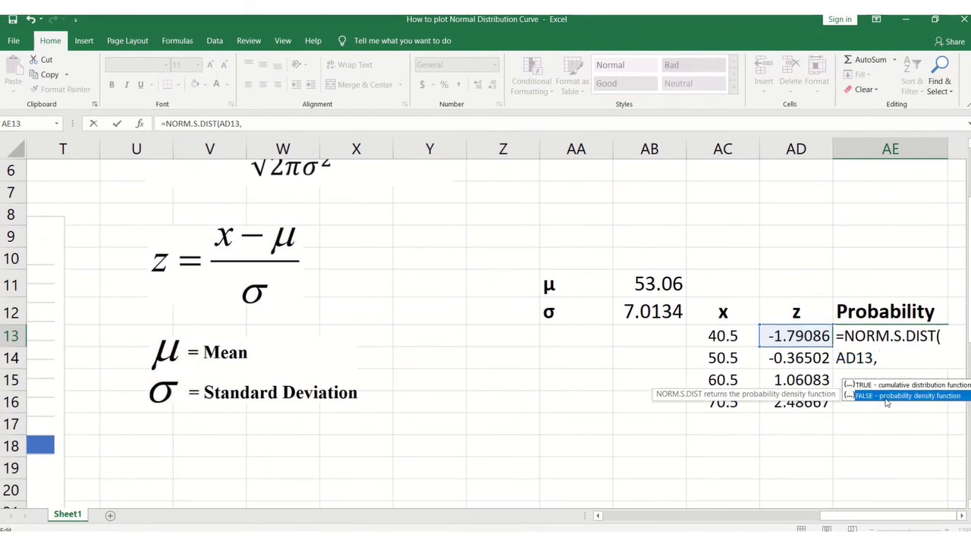
{"action": "left_click", "coordinate": [885, 361]}
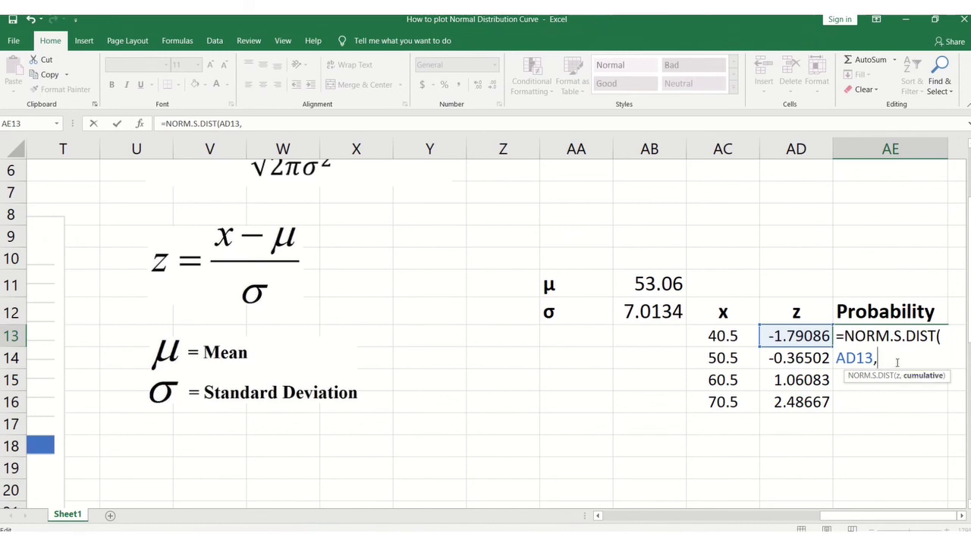
{"action": "key", "text": "BackSpace"}
{"action": "type", "text": ","}
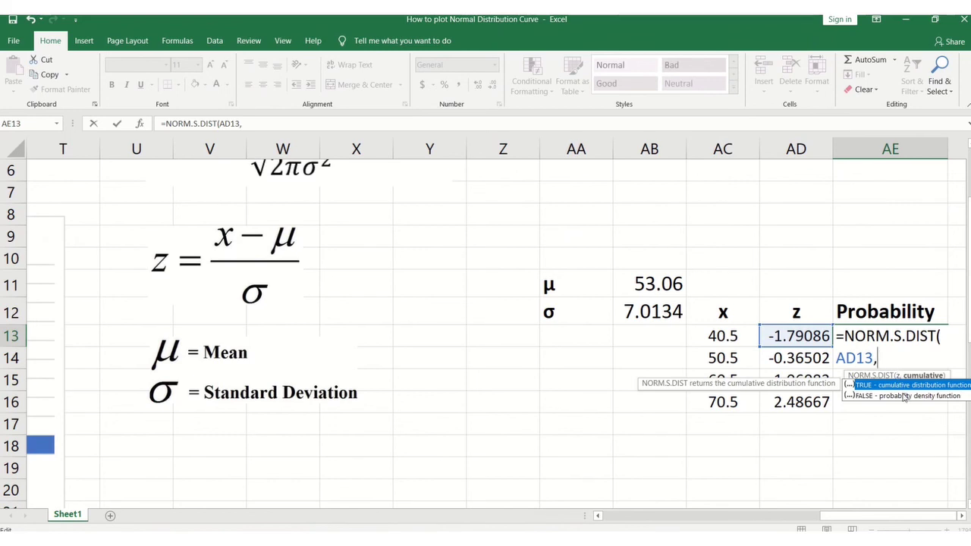
{"action": "double_click", "coordinate": [902, 393]}
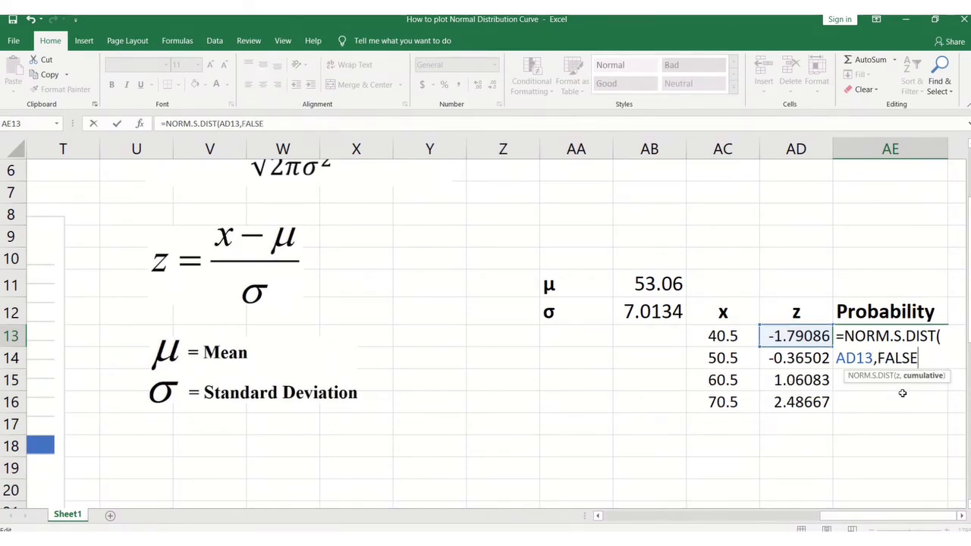
{"action": "type", "text": ")"}
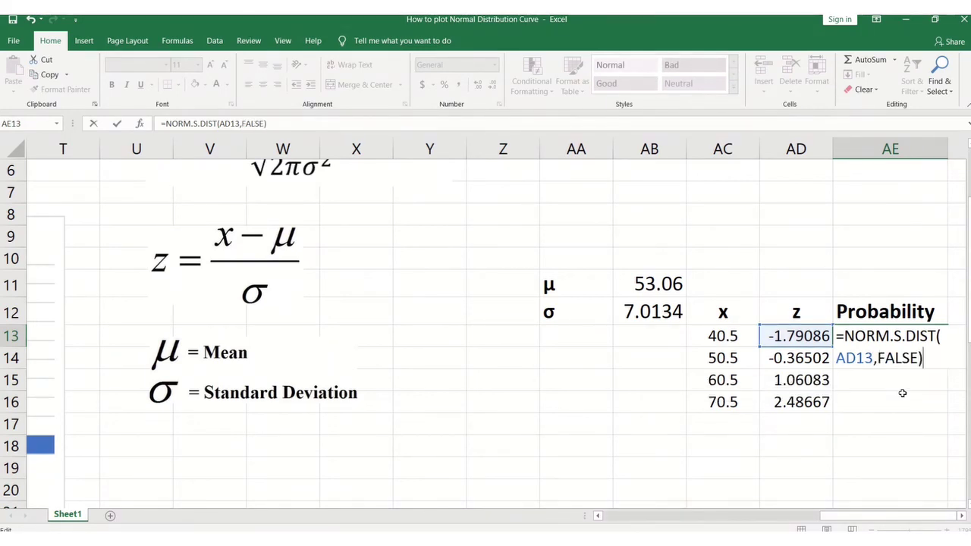
{"action": "left_click", "coordinate": [117, 124]}
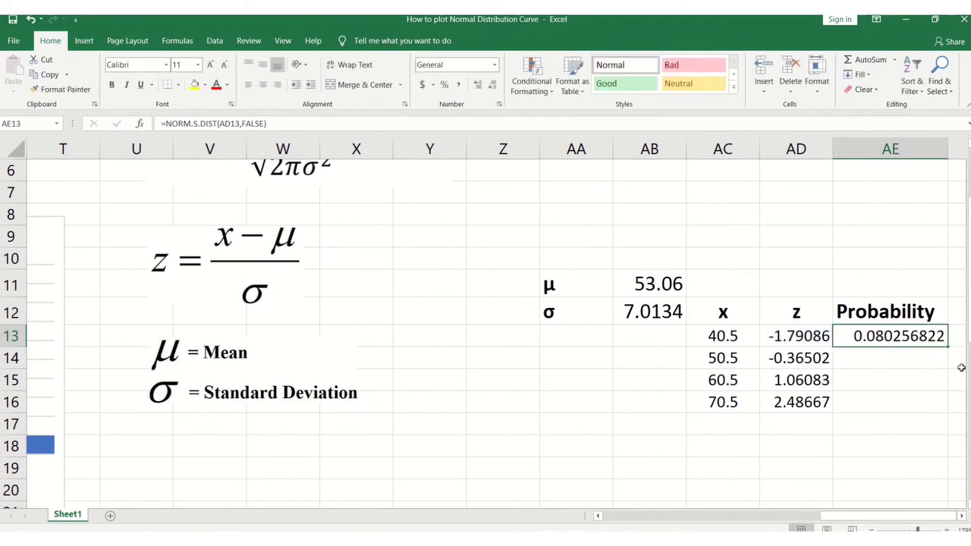
{"action": "left_click_drag", "start_coordinate": [947, 347], "coordinate": [950, 414]}
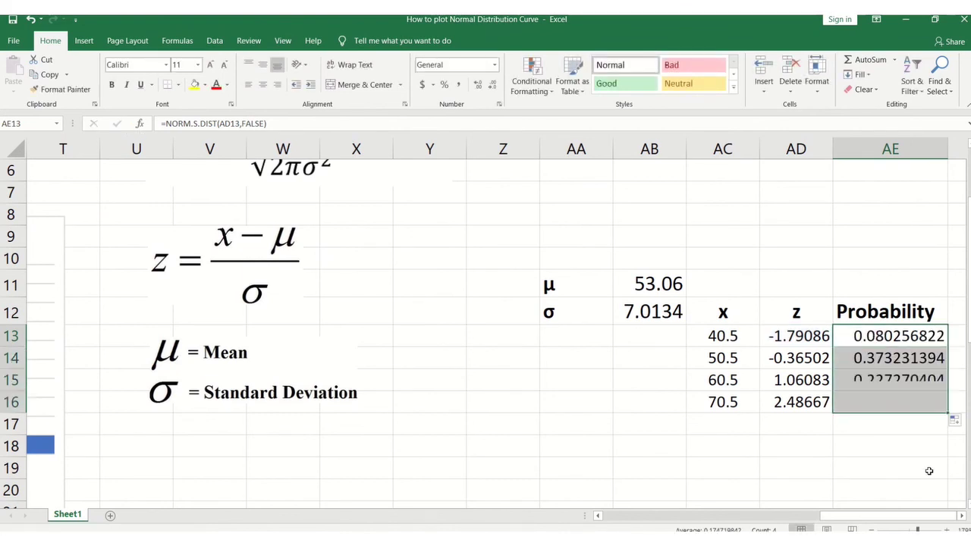
{"action": "left_click", "coordinate": [891, 465]}
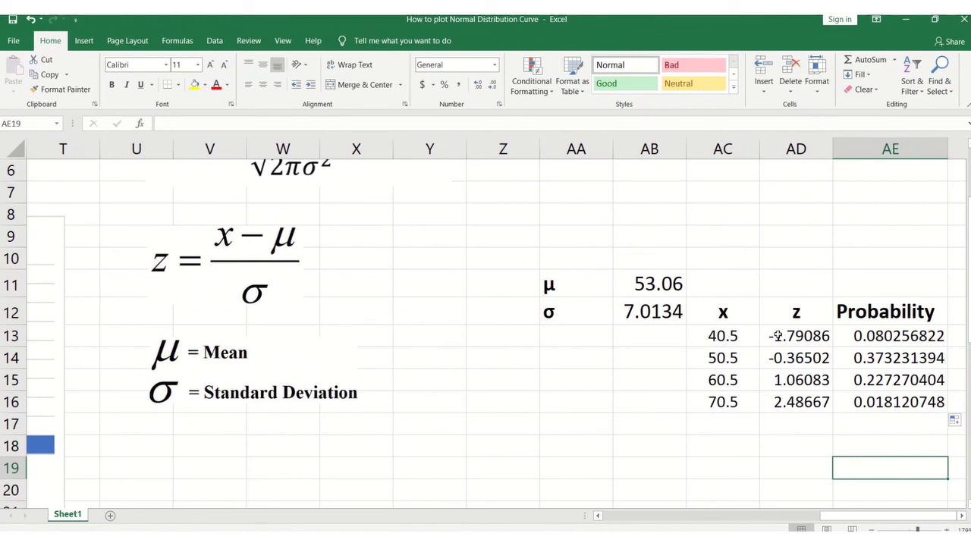
Step: Chart the z and Probability columns as an X Y Scatter with Smooth Lines
{"action": "left_click_drag", "start_coordinate": [778, 335], "coordinate": [889, 381]}
{"action": "left_click_drag", "start_coordinate": [786, 303], "coordinate": [859, 402]}
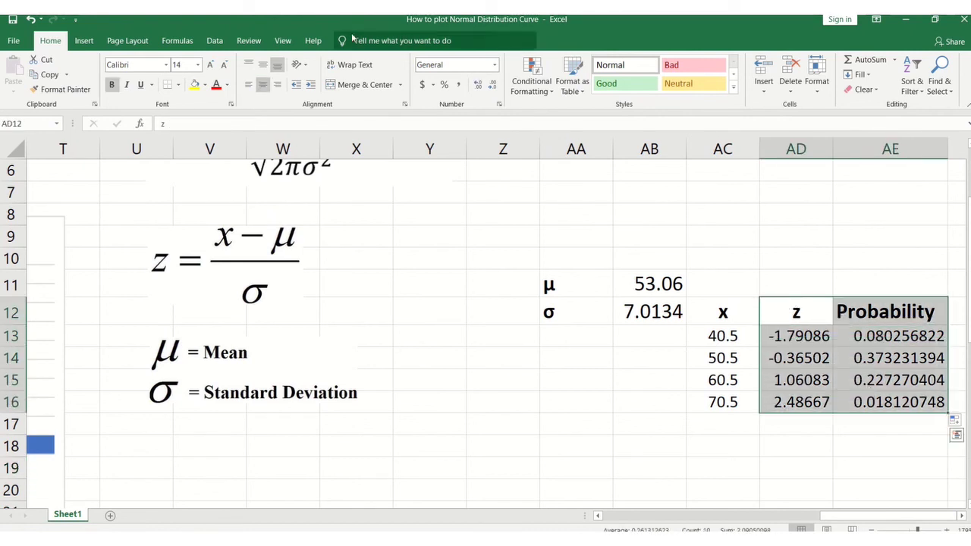
{"action": "left_click", "coordinate": [84, 40]}
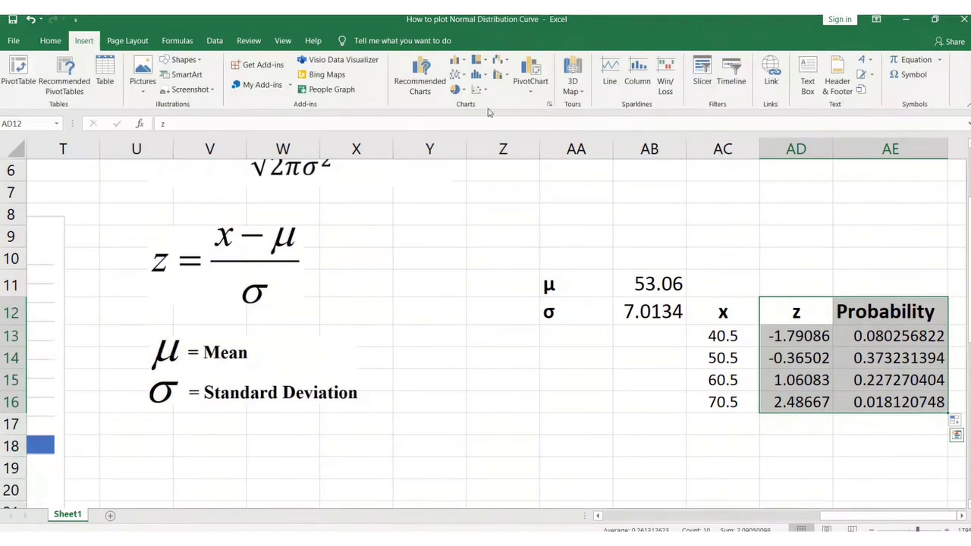
{"action": "left_click", "coordinate": [549, 105]}
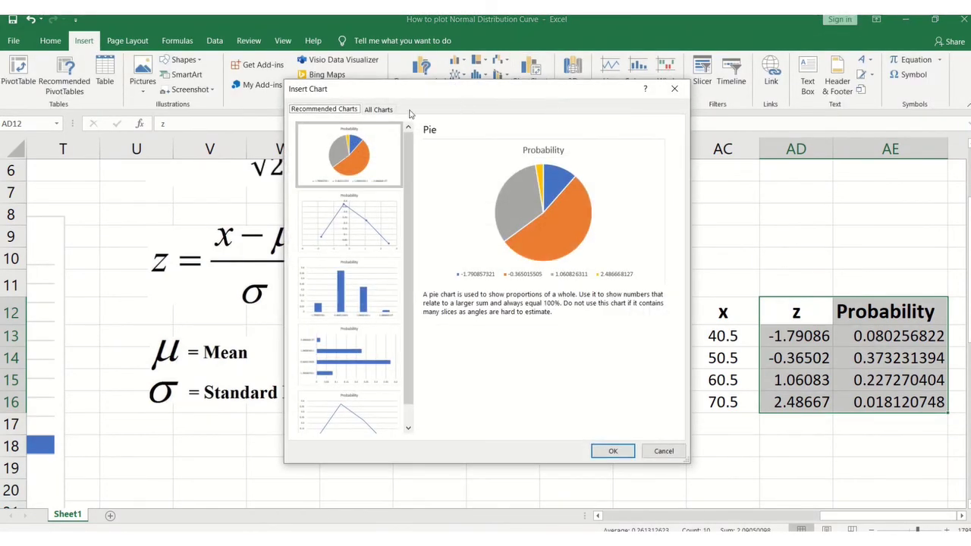
{"action": "left_click", "coordinate": [379, 110]}
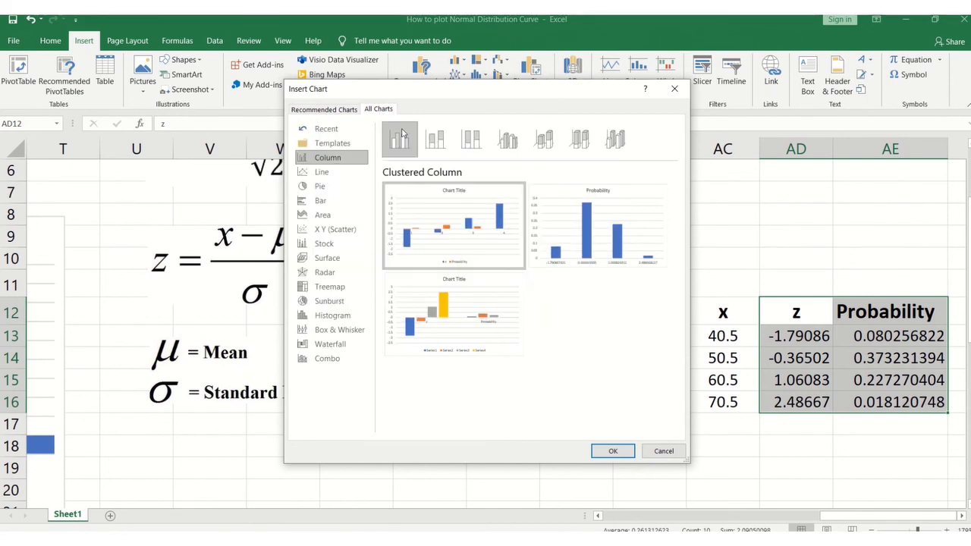
{"action": "left_click", "coordinate": [329, 231]}
{"action": "mouse_move", "coordinate": [604, 236]}
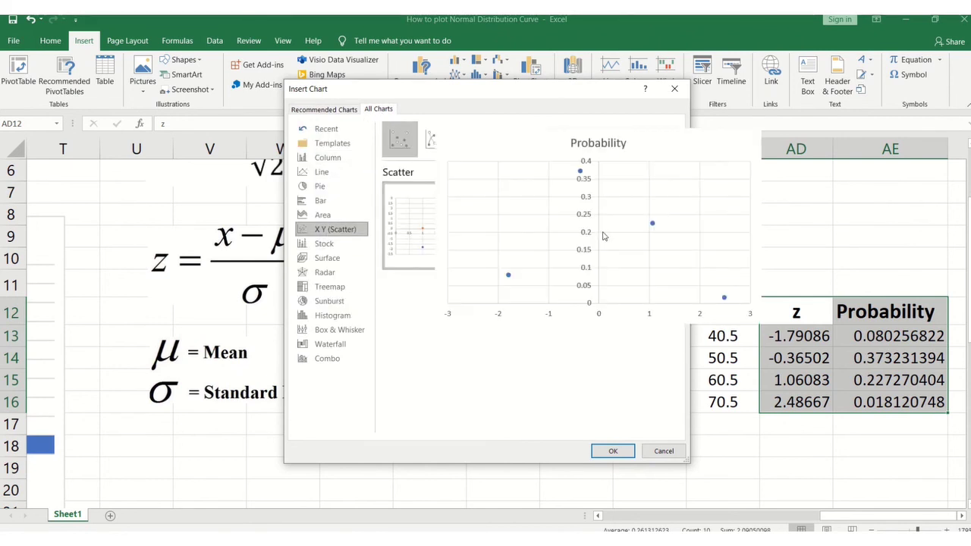
{"action": "left_click", "coordinate": [471, 141]}
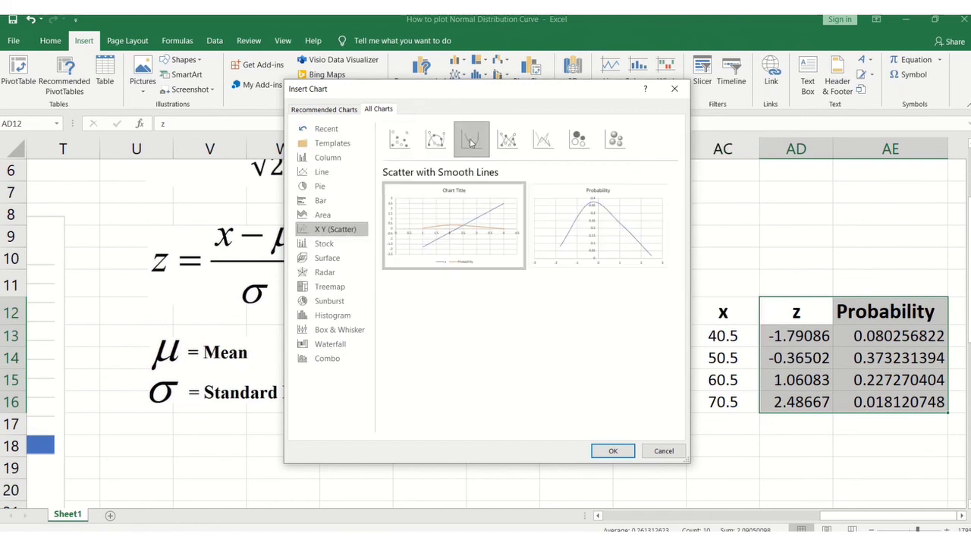
{"action": "mouse_move", "coordinate": [617, 250]}
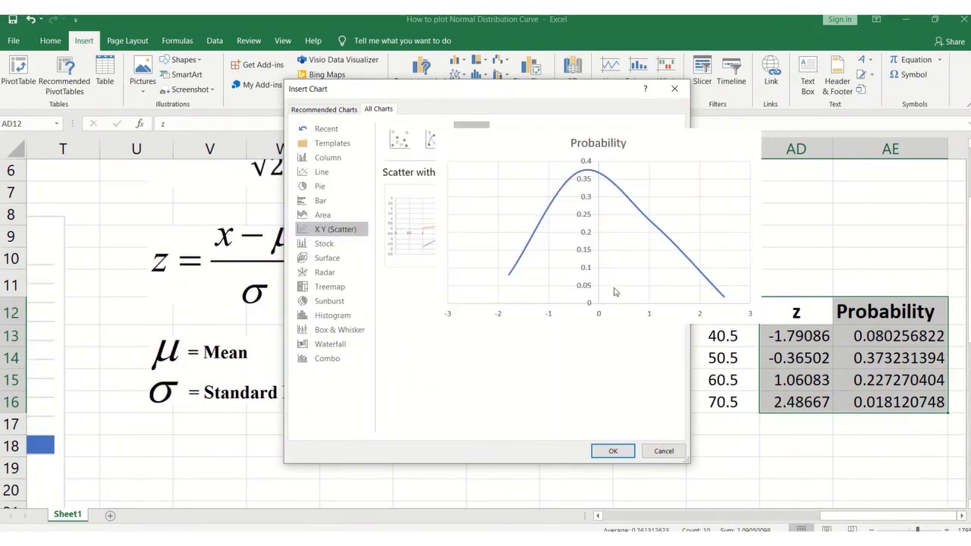
{"action": "left_click", "coordinate": [613, 451]}
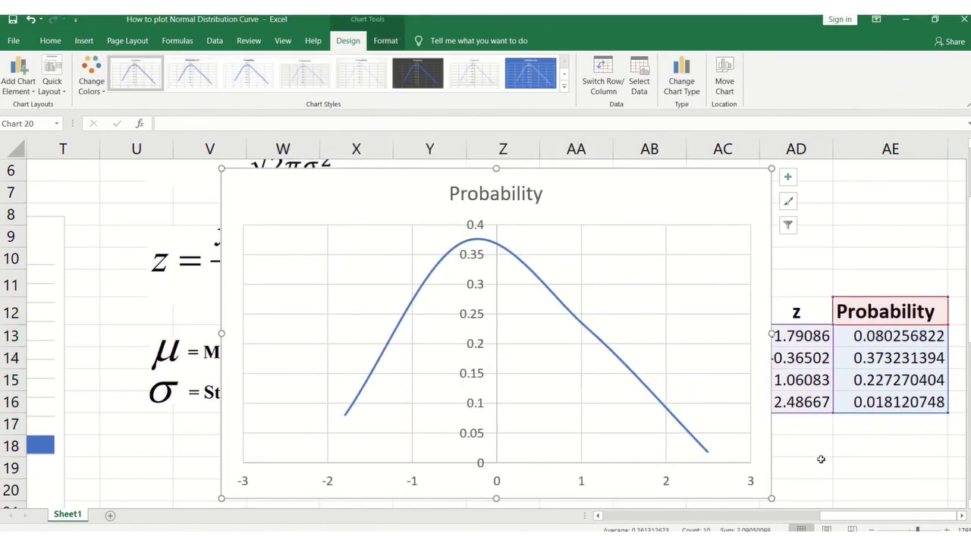
Step: Retitle the chart 'Normal Distribution Curve' and label the vertical axis Probability
{"action": "left_click", "coordinate": [473, 198]}
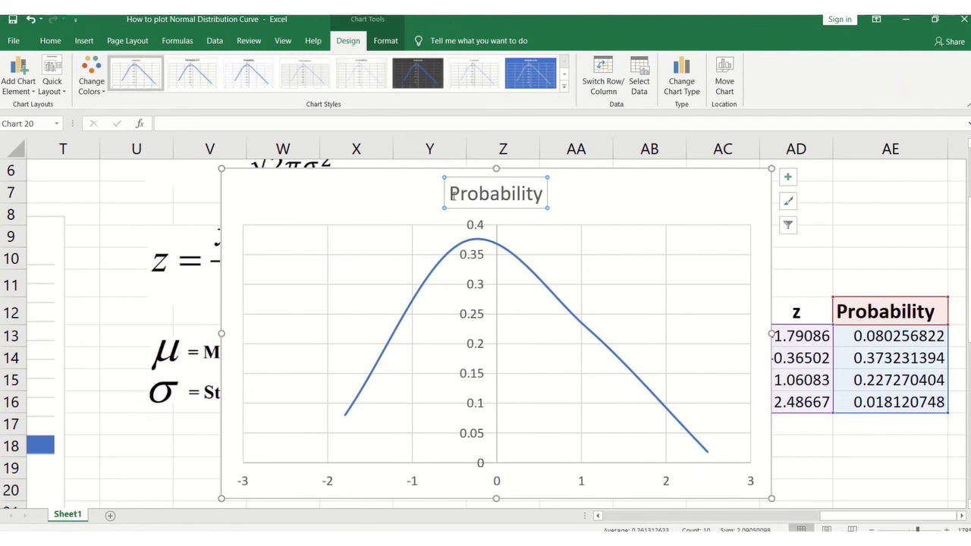
{"action": "left_click_drag", "start_coordinate": [452, 194], "coordinate": [545, 196]}
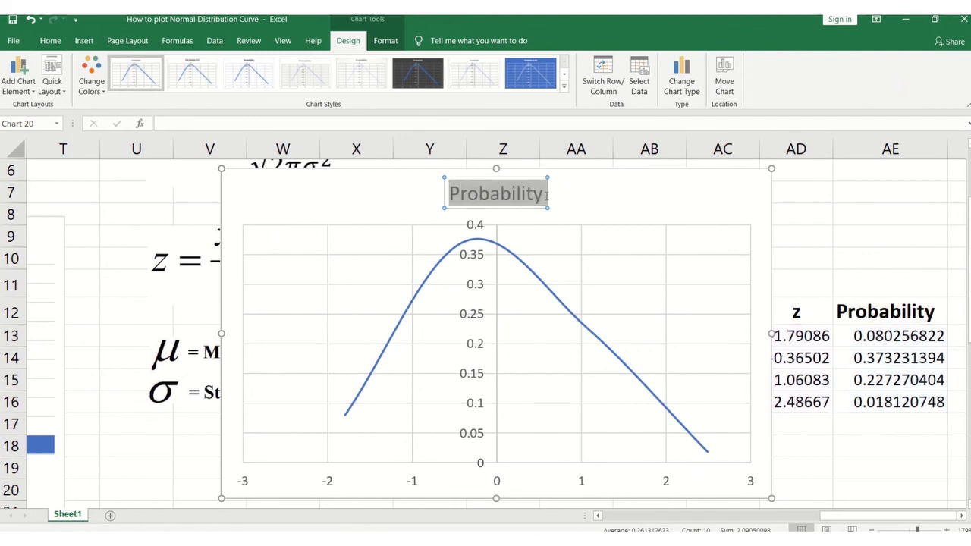
{"action": "type", "text": "N"}
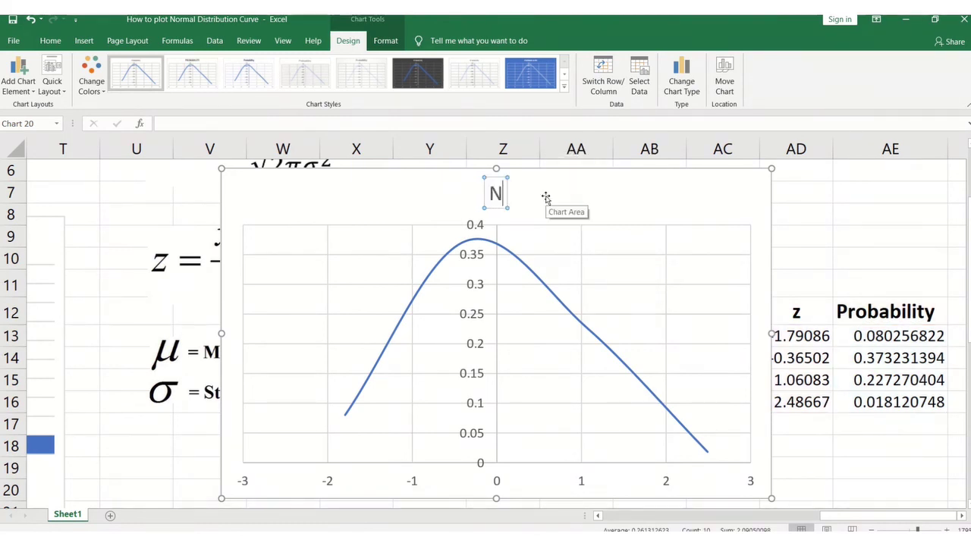
{"action": "type", "text": "orma"}
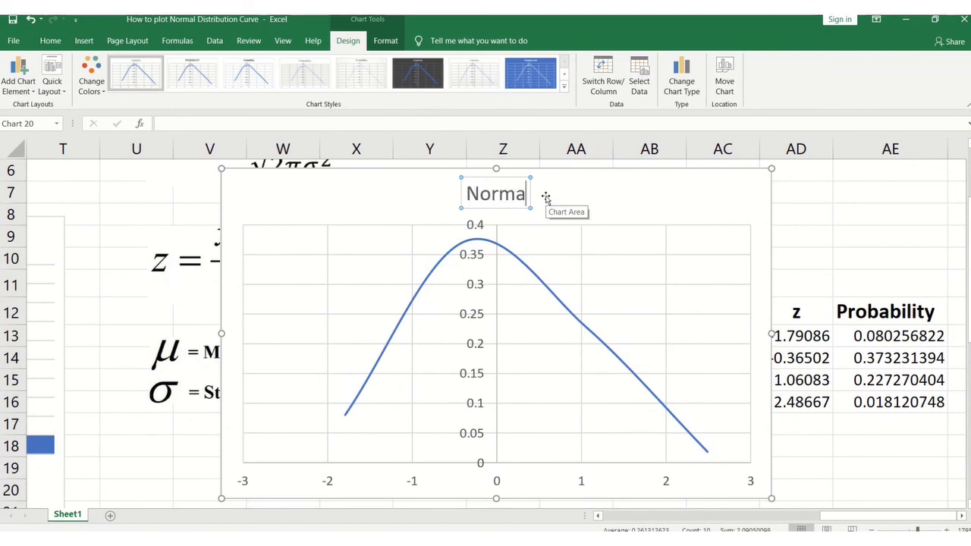
{"action": "type", "text": "l Di"}
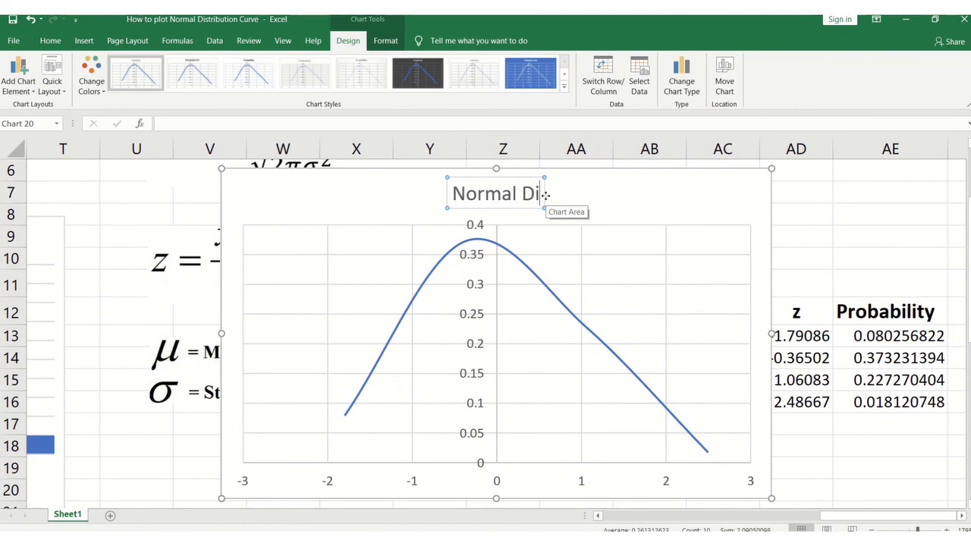
{"action": "type", "text": "stribution"}
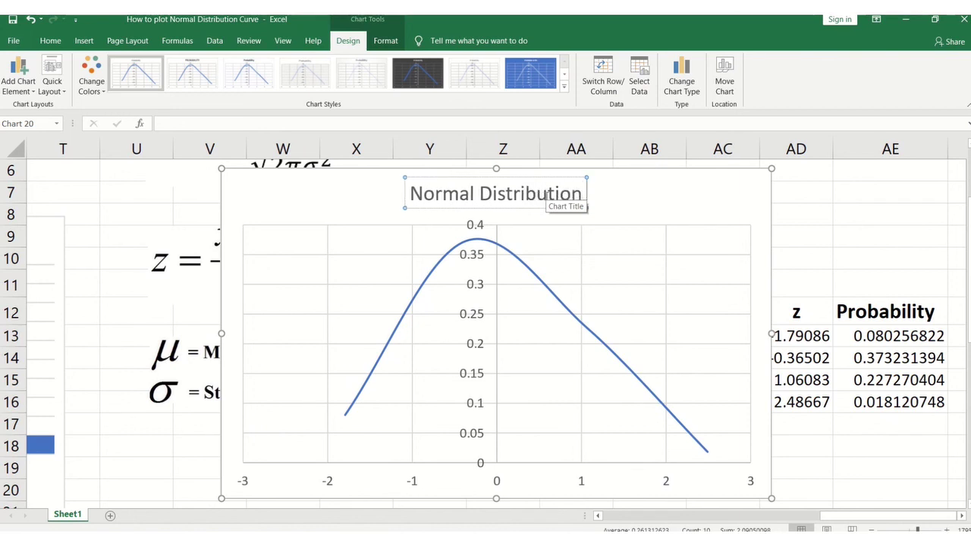
{"action": "type", "text": " Cu"}
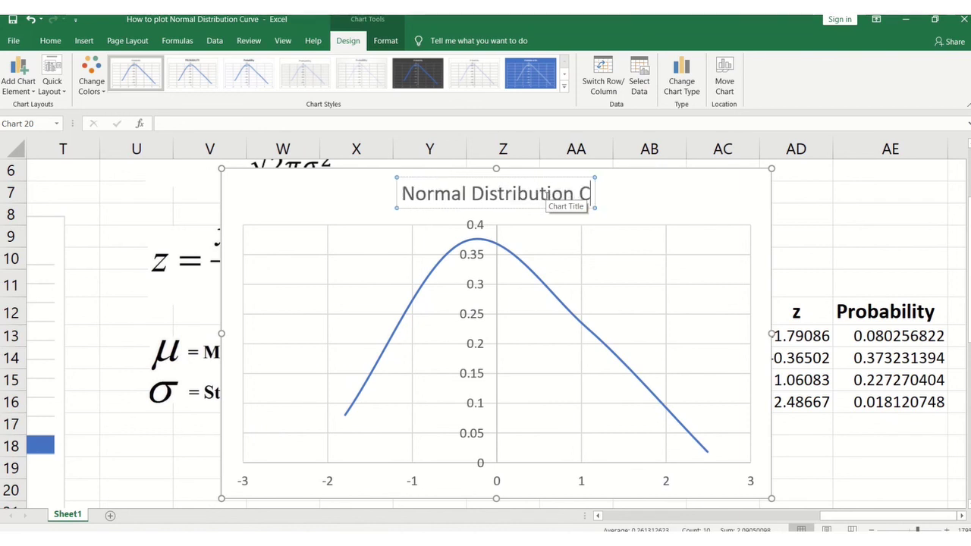
{"action": "type", "text": "rve"}
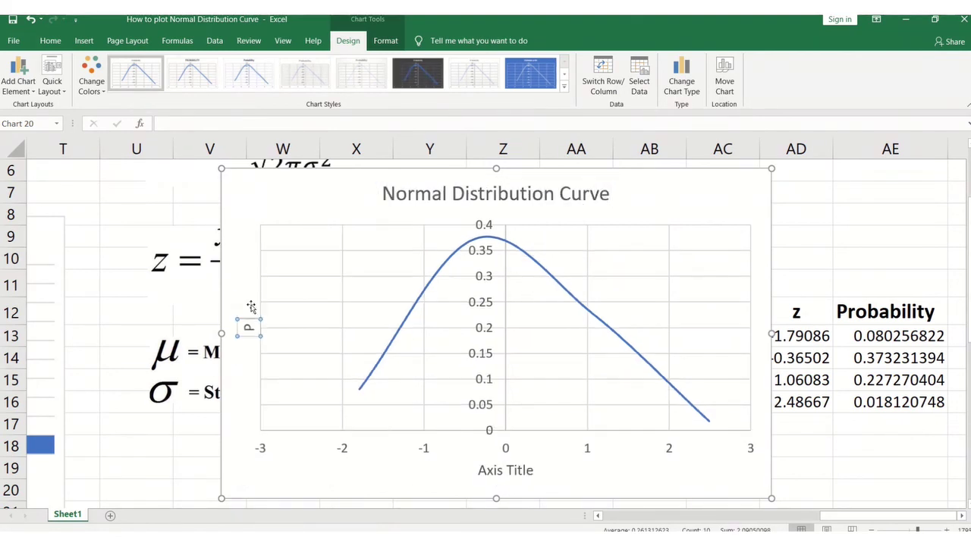
{"action": "type", "text": "robabi"}
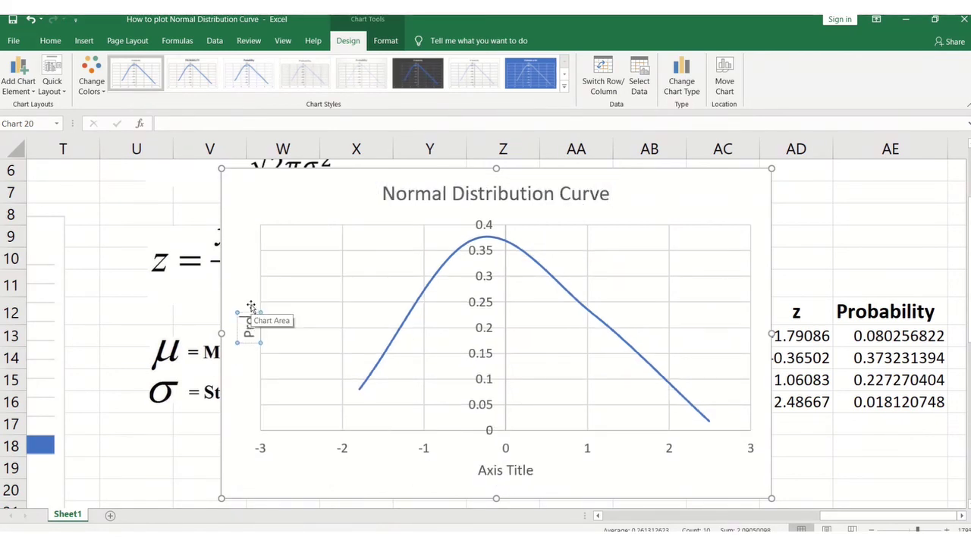
{"action": "type", "text": "lity"}
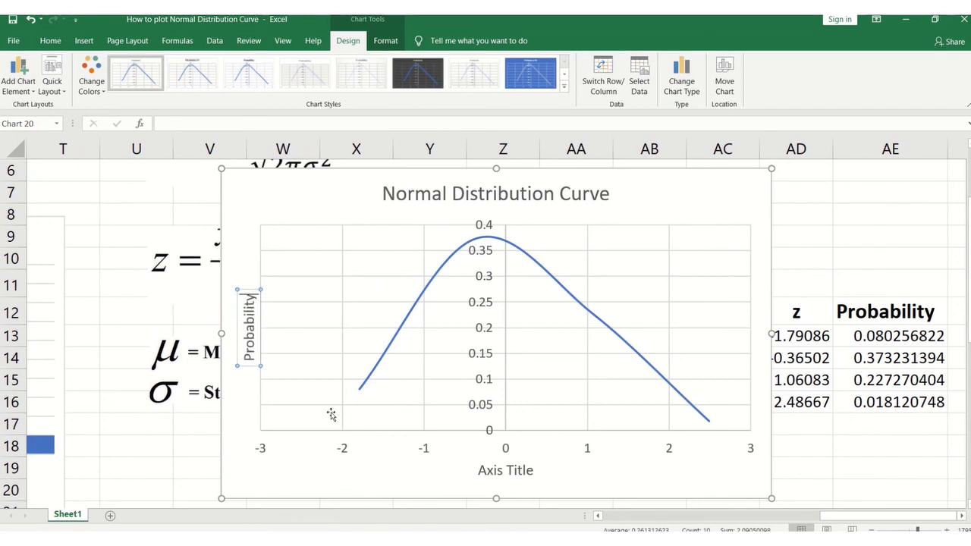
Step: Replace the horizontal axis title placeholder with 'z'
{"action": "left_click", "coordinate": [411, 482]}
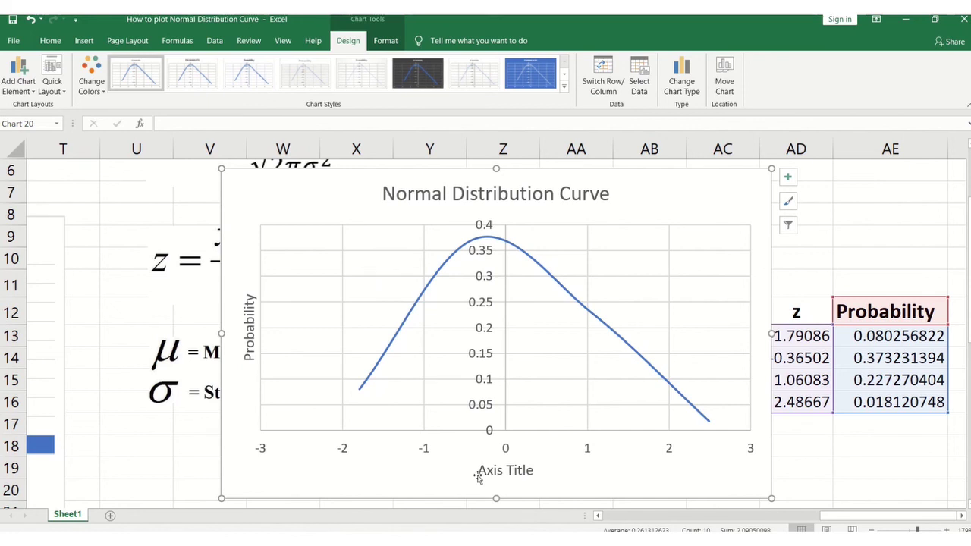
{"action": "left_click", "coordinate": [479, 472]}
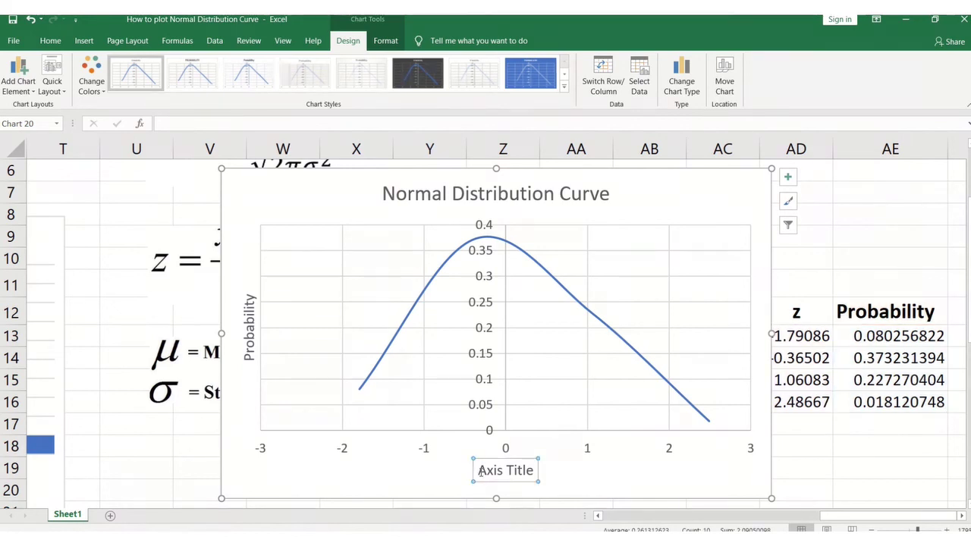
{"action": "left_click_drag", "start_coordinate": [480, 472], "coordinate": [555, 472]}
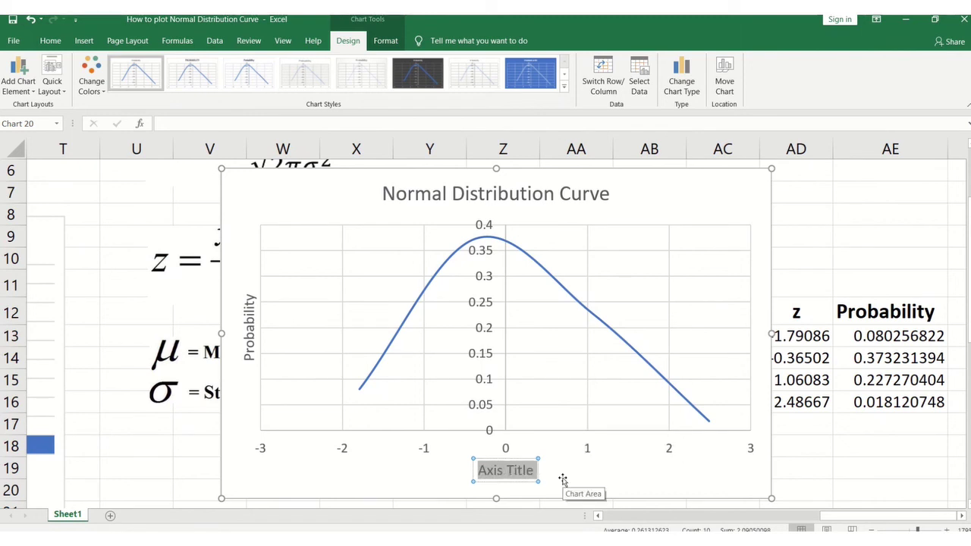
{"action": "type", "text": "z"}
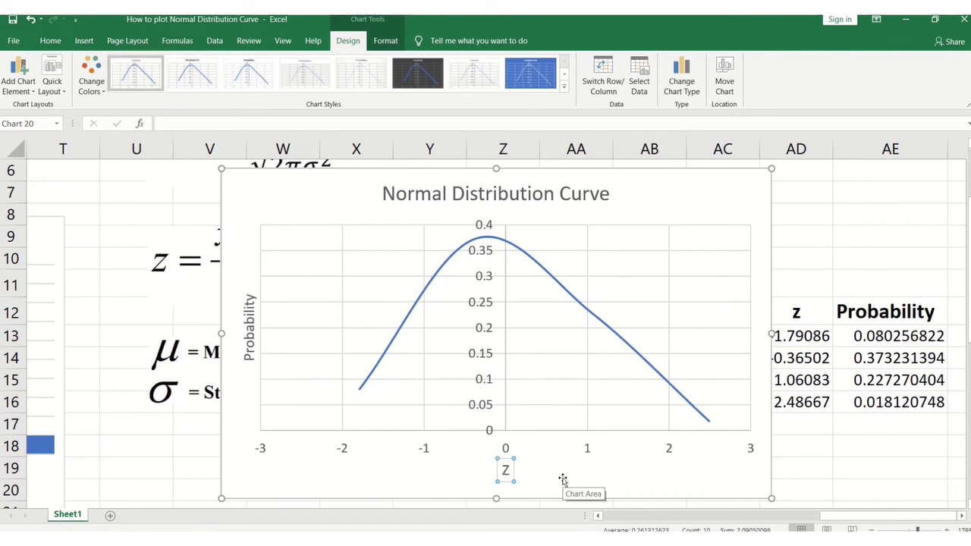
{"action": "key", "text": "BackSpace"}
{"action": "type", "text": "x"}
{"action": "key", "text": "BackSpace"}
{"action": "type", "text": "z"}
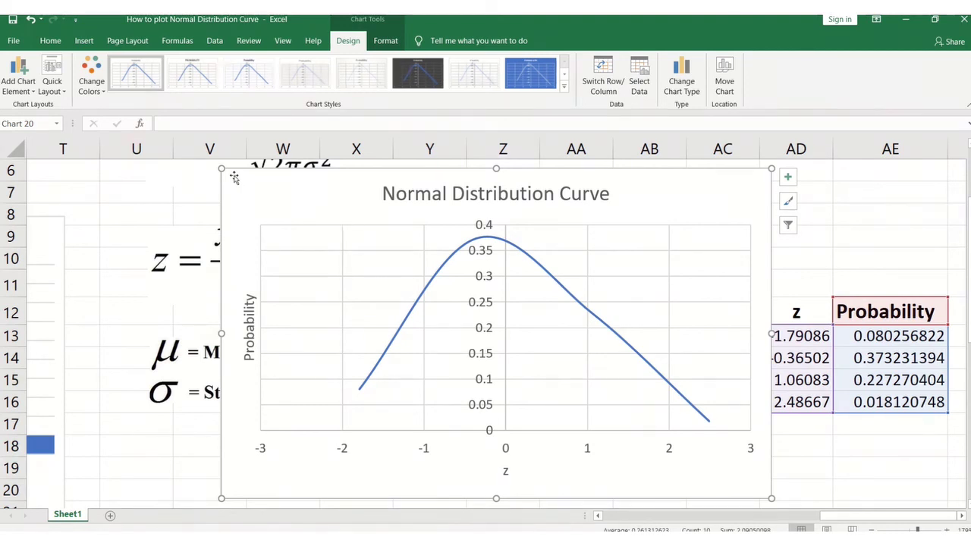
Step: Move the chart down to rows 18–32 below the data table
{"action": "left_click", "coordinate": [53, 41]}
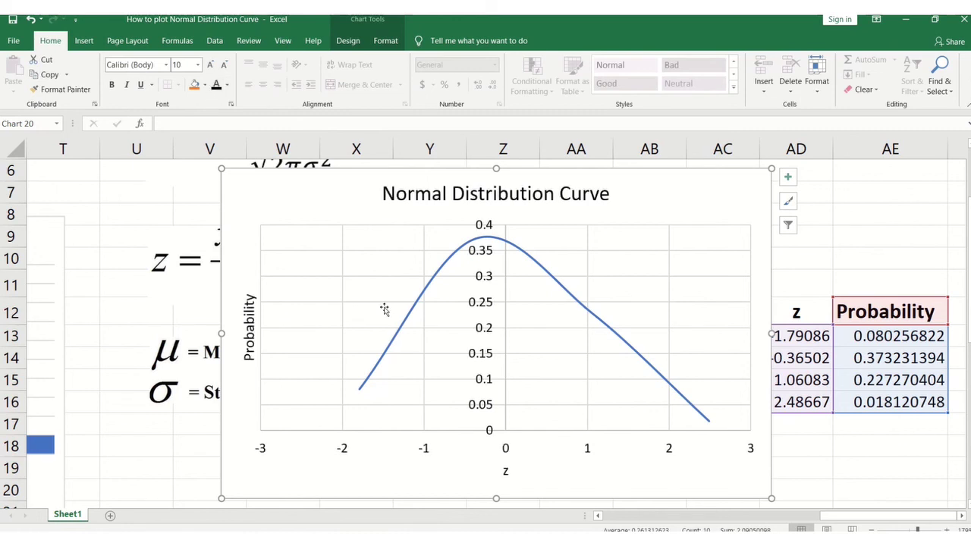
{"action": "left_click_drag", "start_coordinate": [589, 504], "coordinate": [577, 501]}
{"action": "left_click", "coordinate": [944, 435]}
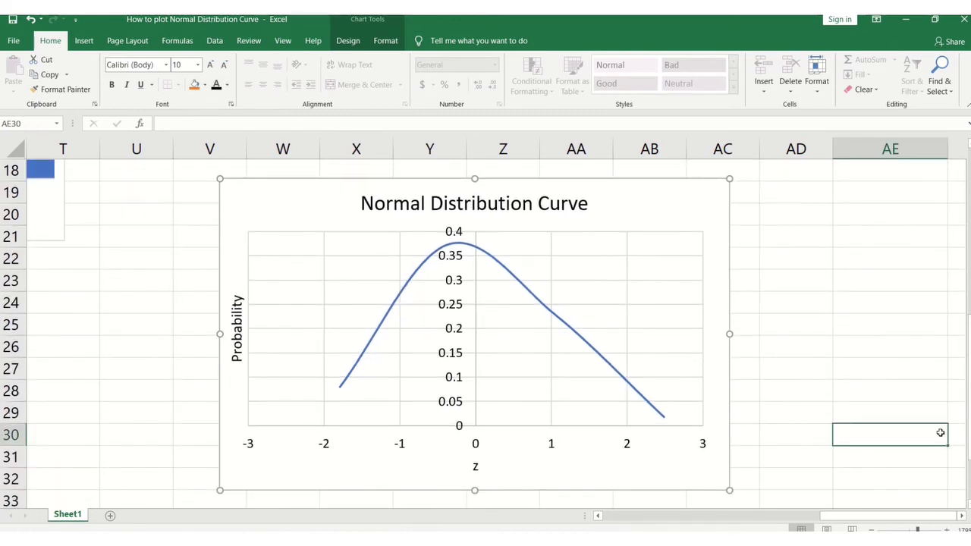